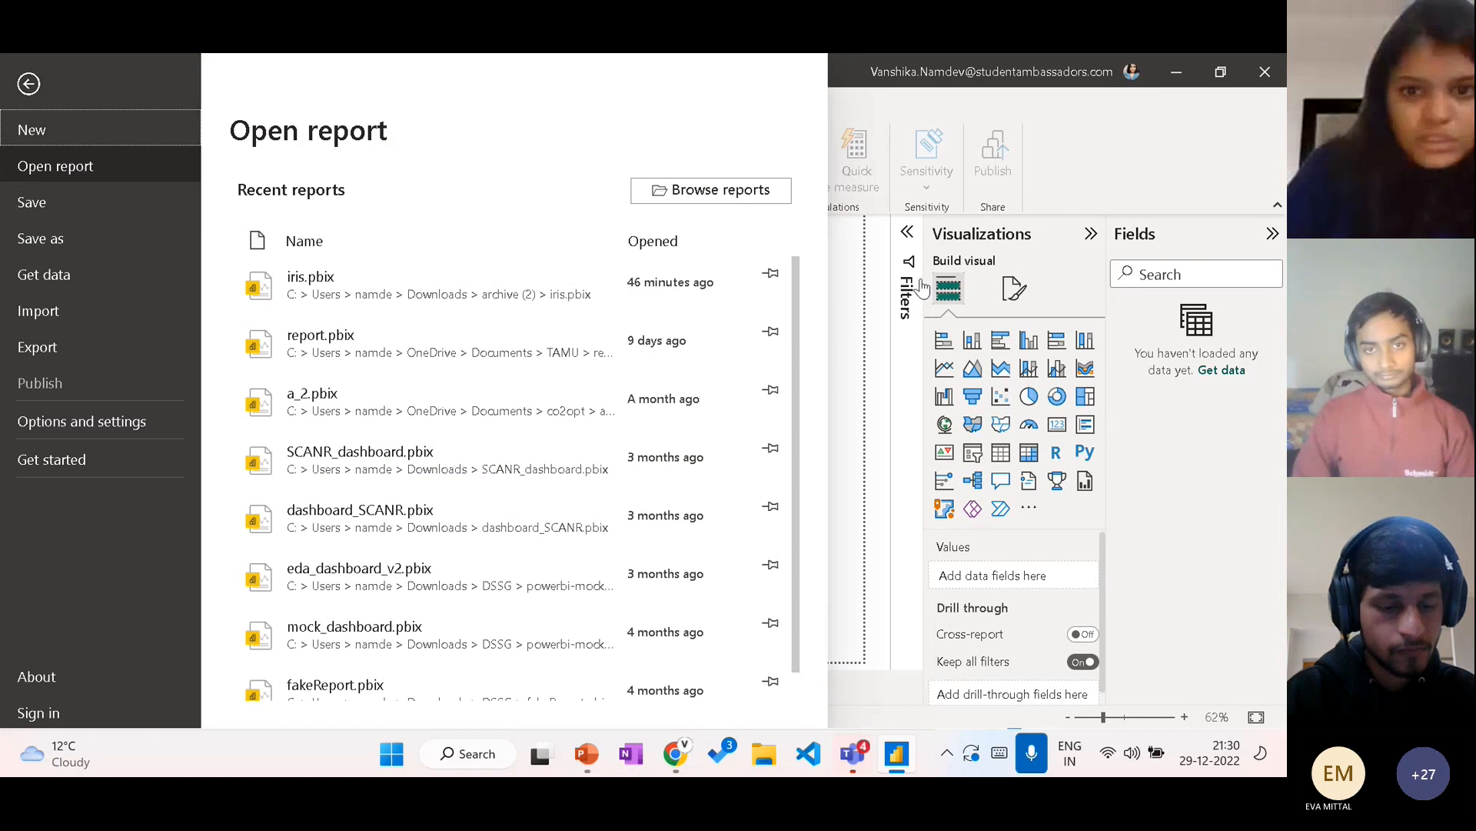
# Step: Load the IRIS.csv text file from the archive (2) folder into the report with comma as the delimiter
pyautogui.click(852, 299)
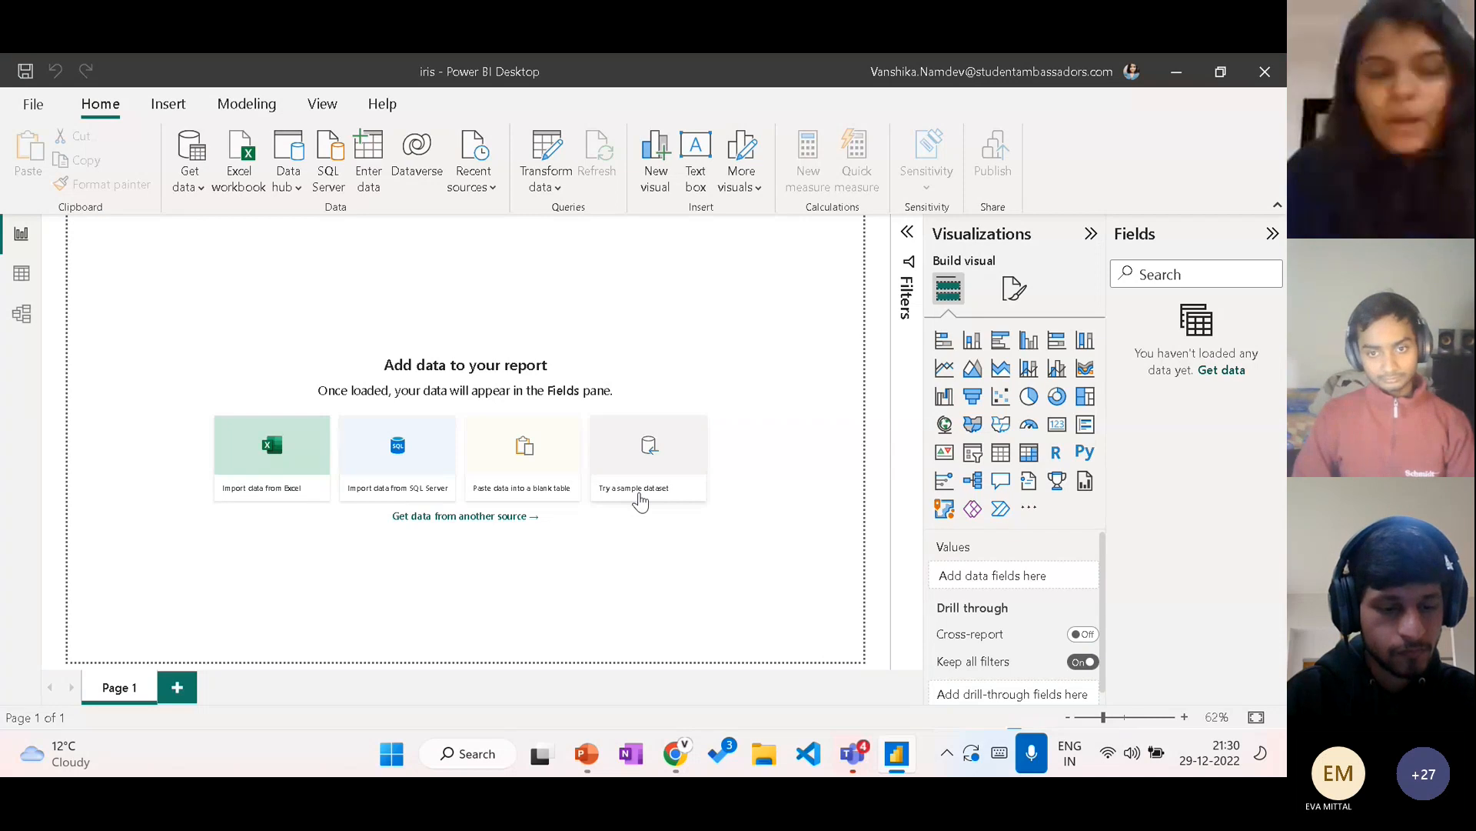
pyautogui.click(189, 185)
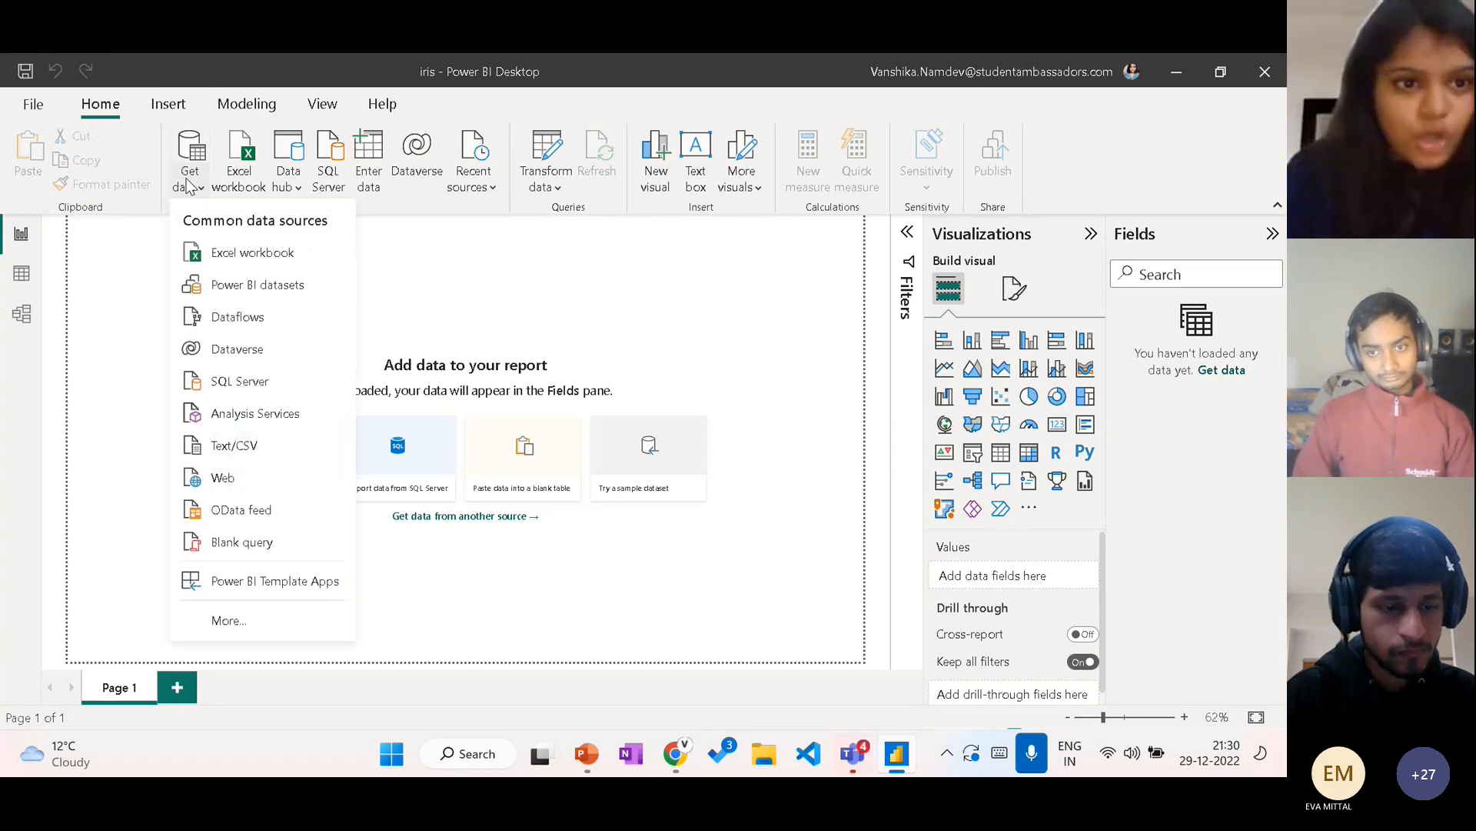
pyautogui.click(261, 443)
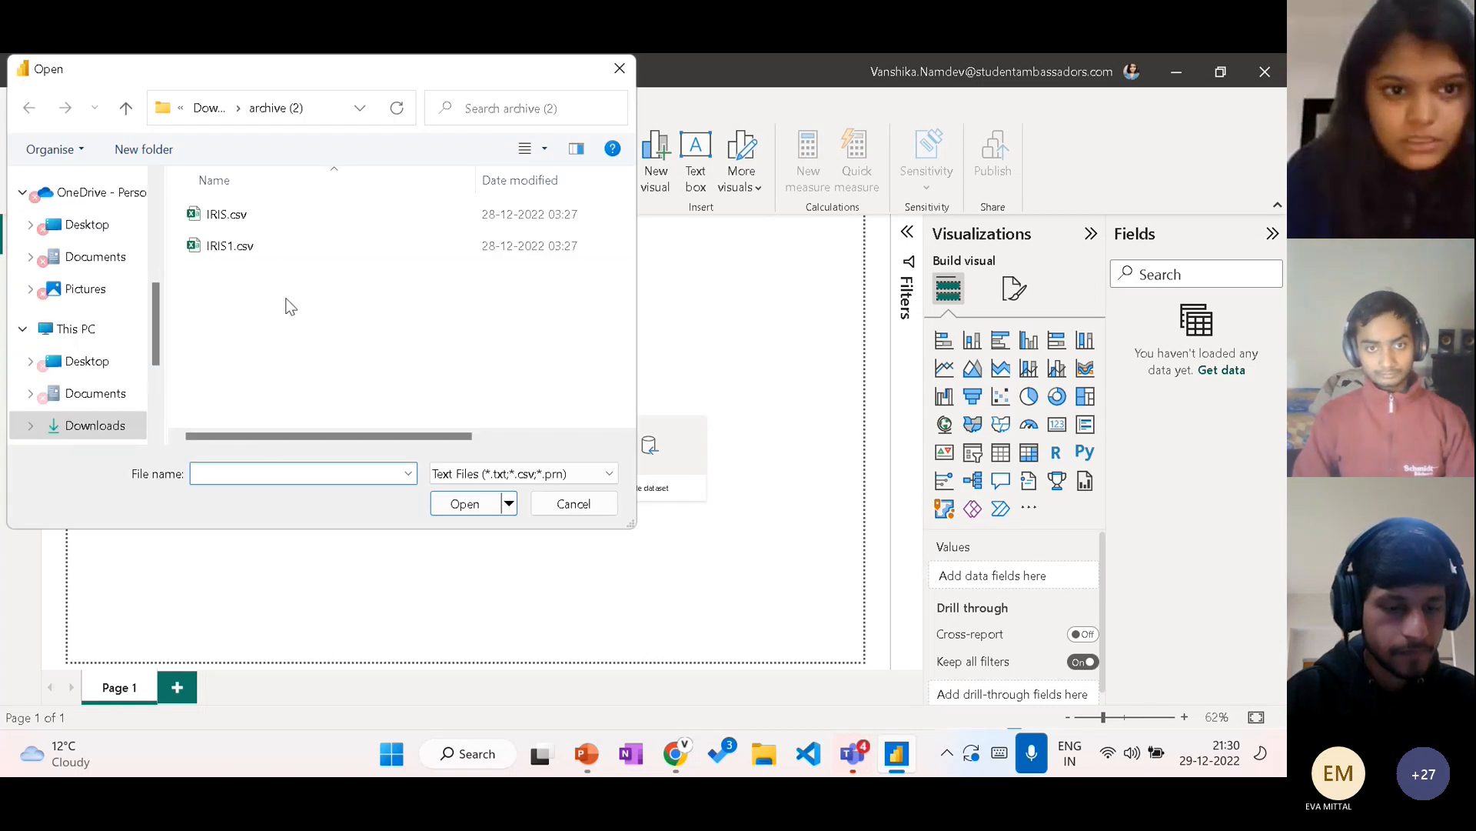
pyautogui.doubleClick(279, 218)
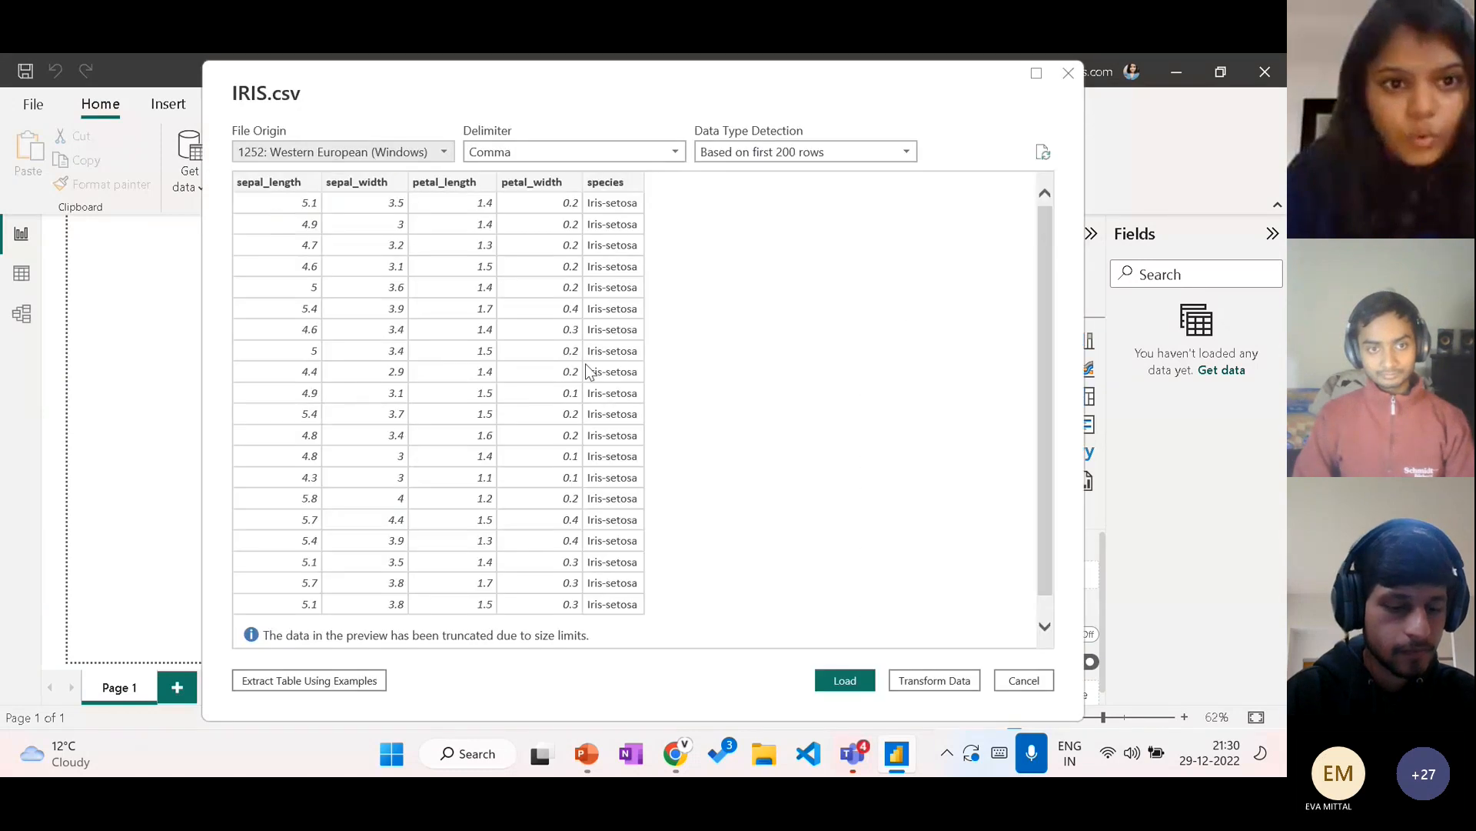
pyautogui.scroll(-1, 588, 371)
pyautogui.scroll(1, 692, 462)
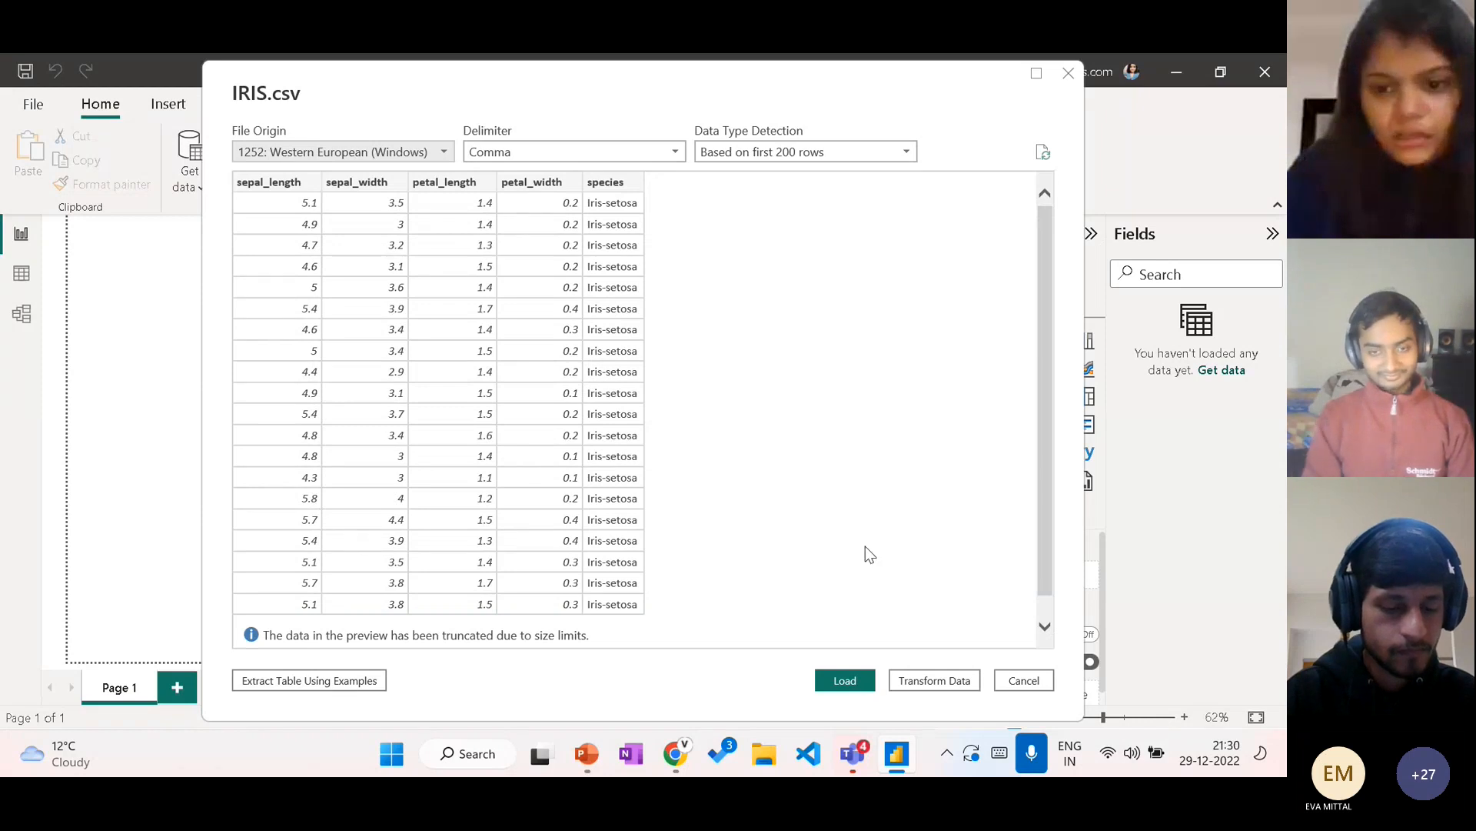
pyautogui.click(846, 681)
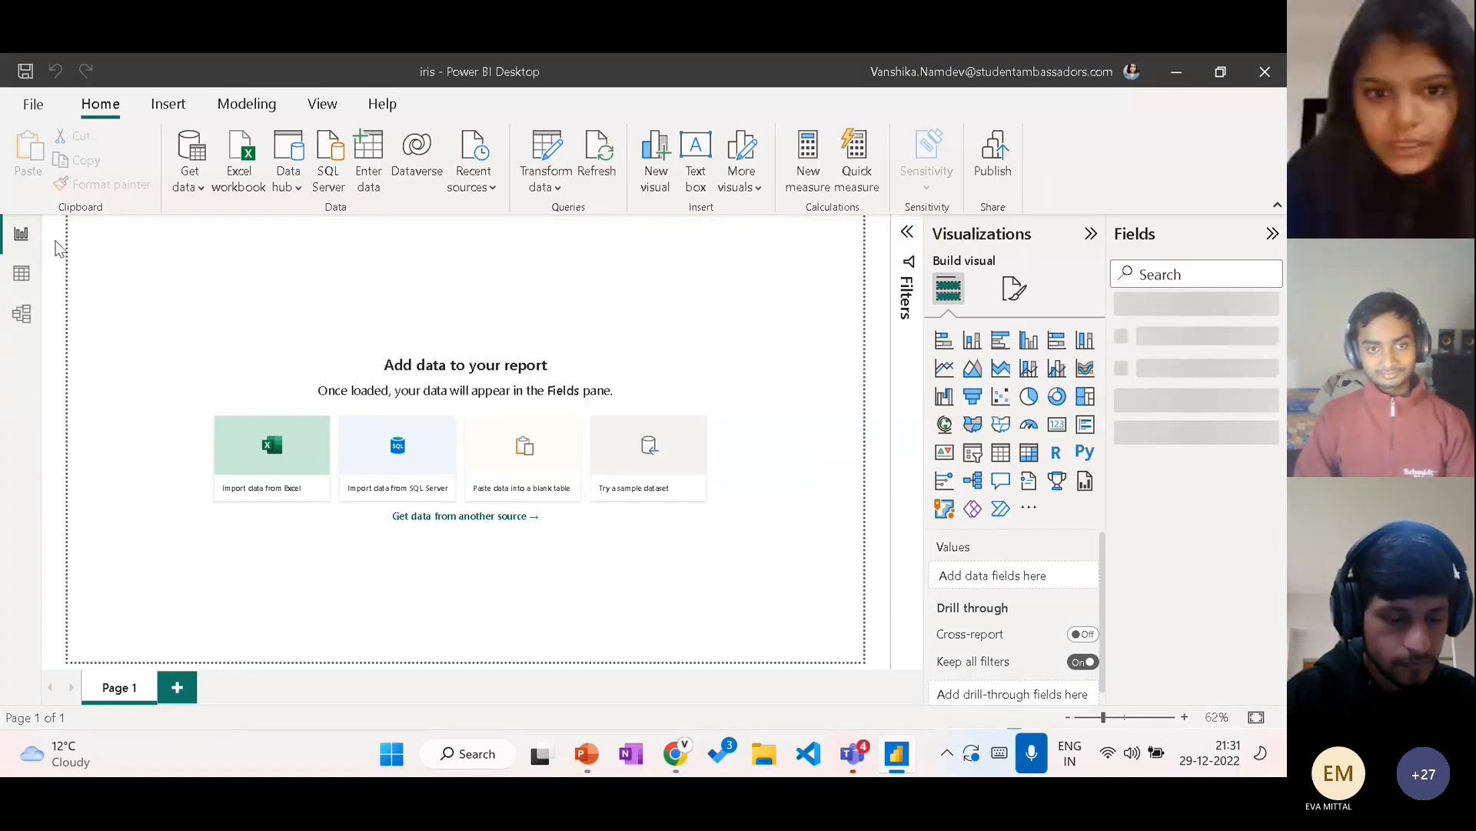
# Step: Examine the rows of the IRIS table and its card in the data model, collapsing the properties pane
pyautogui.click(22, 278)
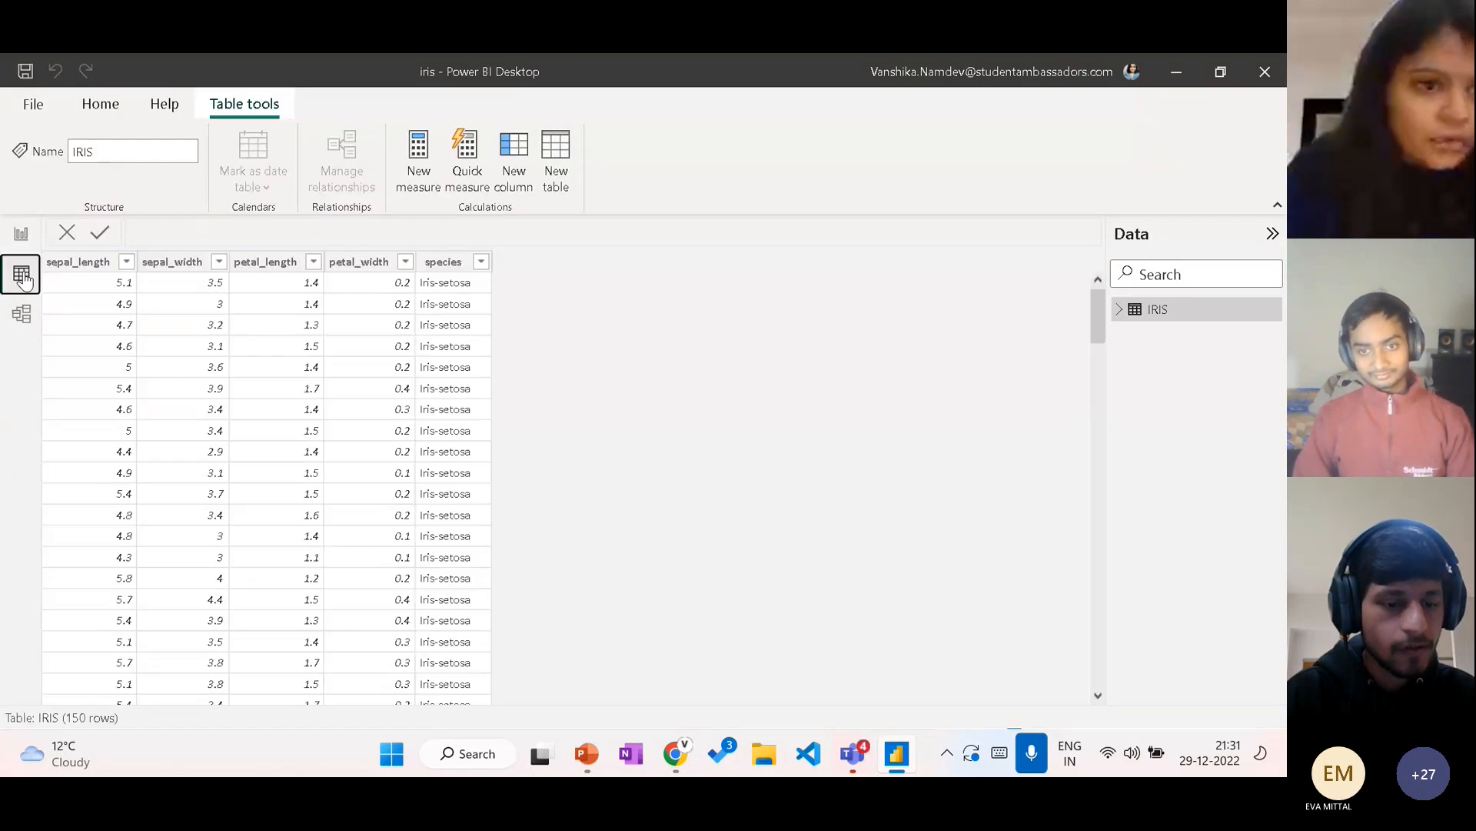
pyautogui.scroll(-20, 294, 379)
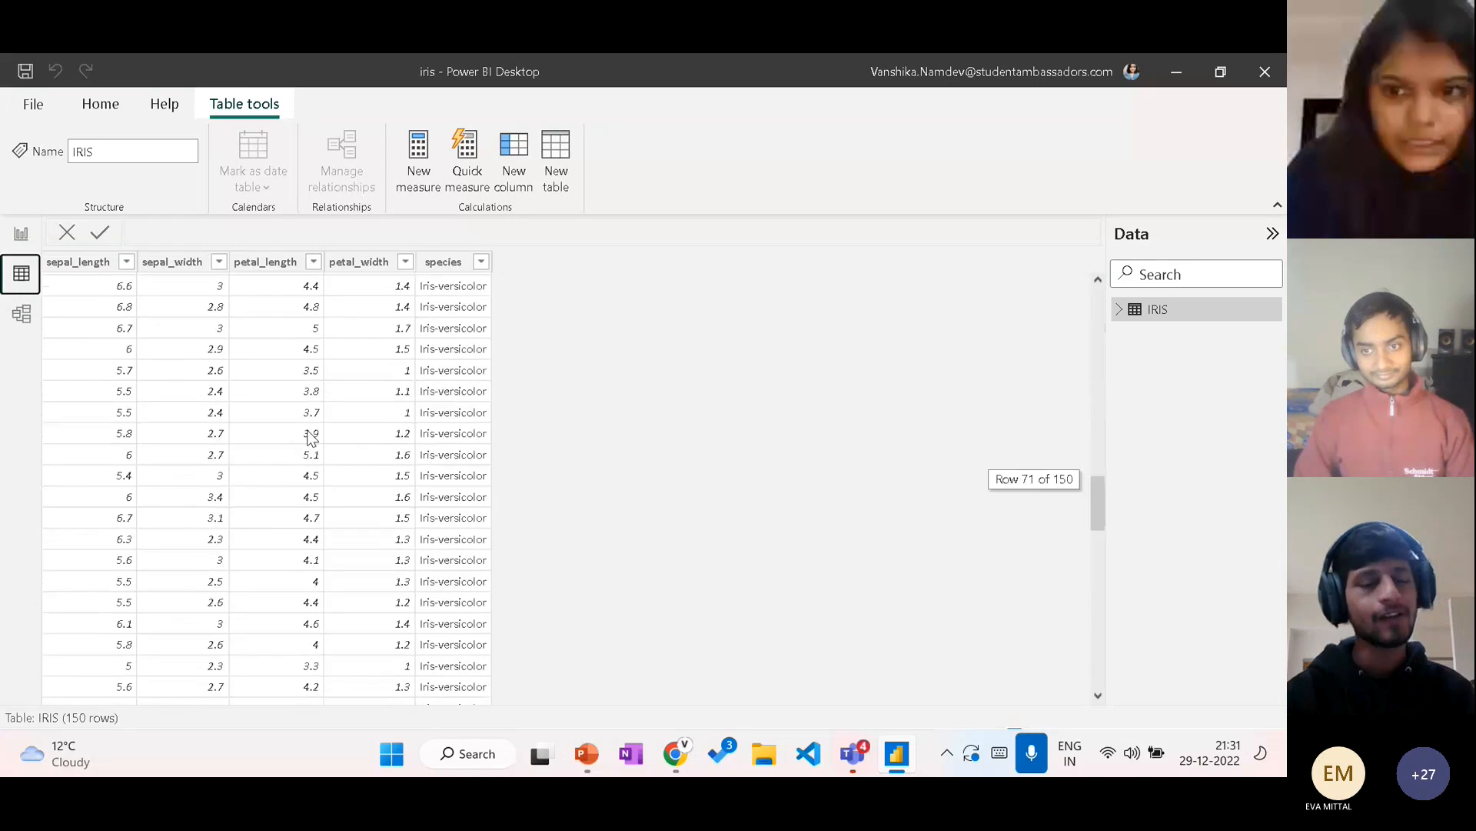
pyautogui.scroll(20, 310, 438)
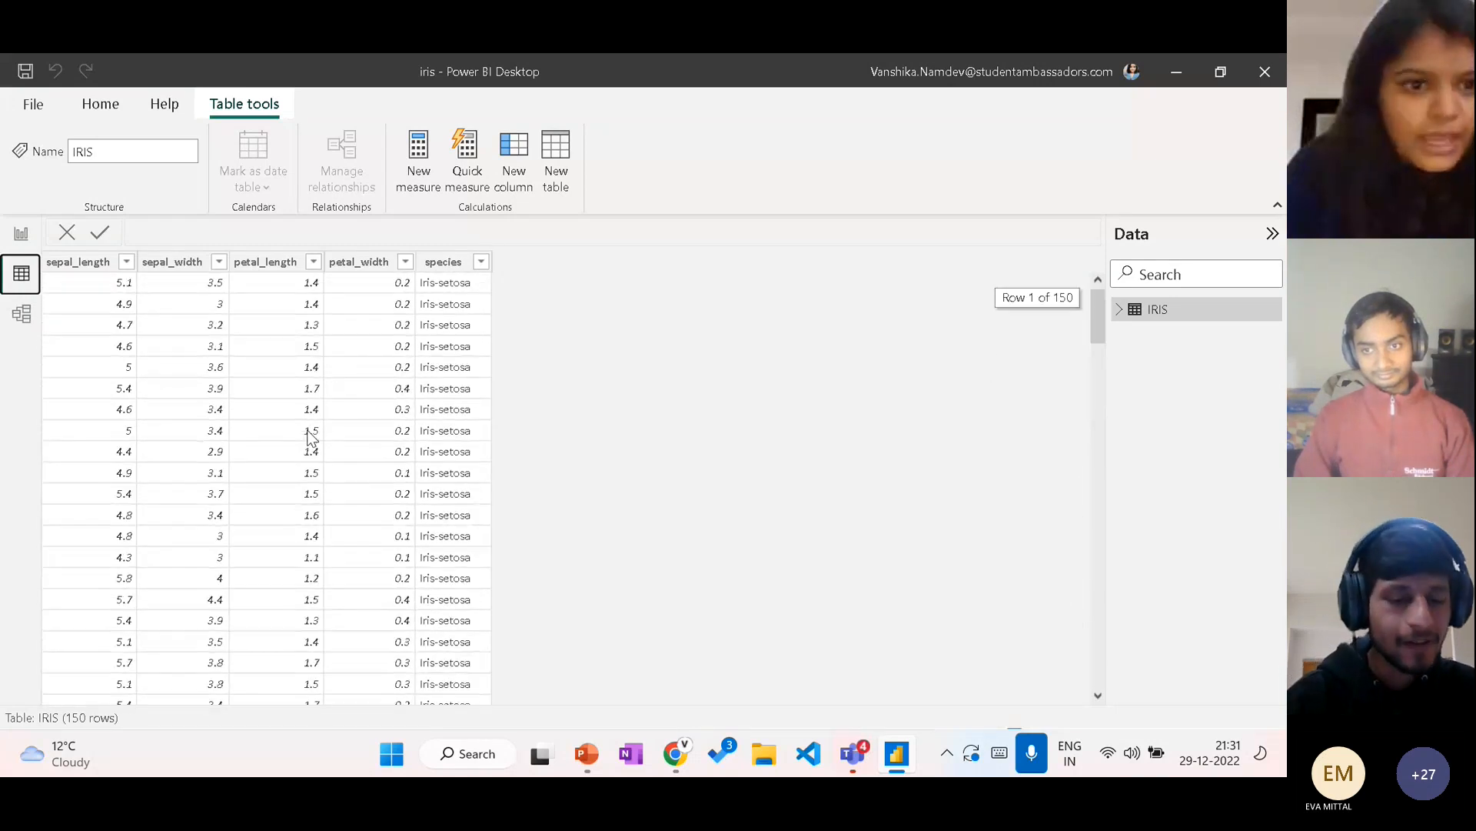
pyautogui.click(19, 322)
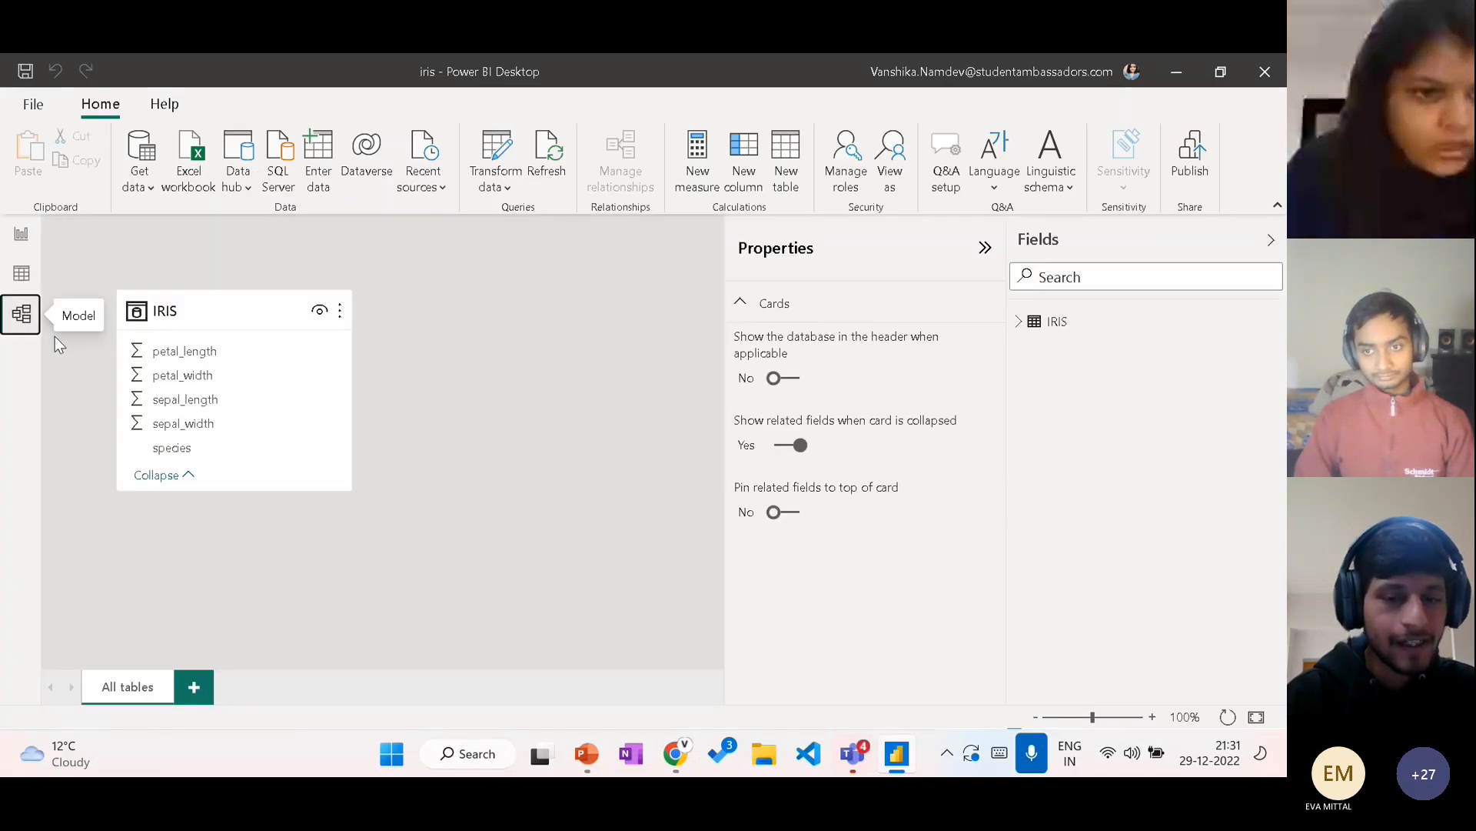
pyautogui.click(985, 248)
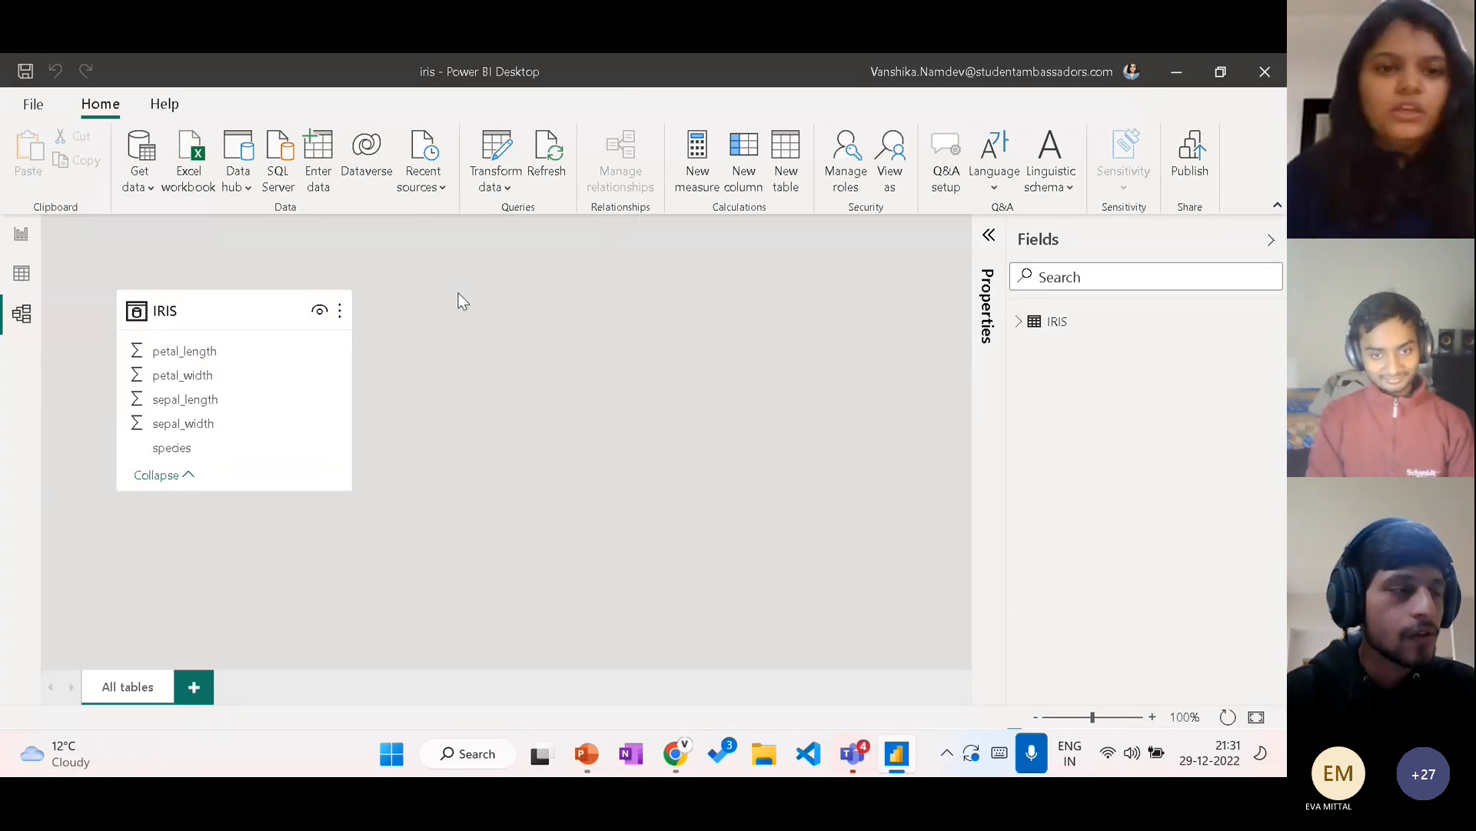
# Step: Return to the report page and set its wallpaper colour to black
pyautogui.click(21, 235)
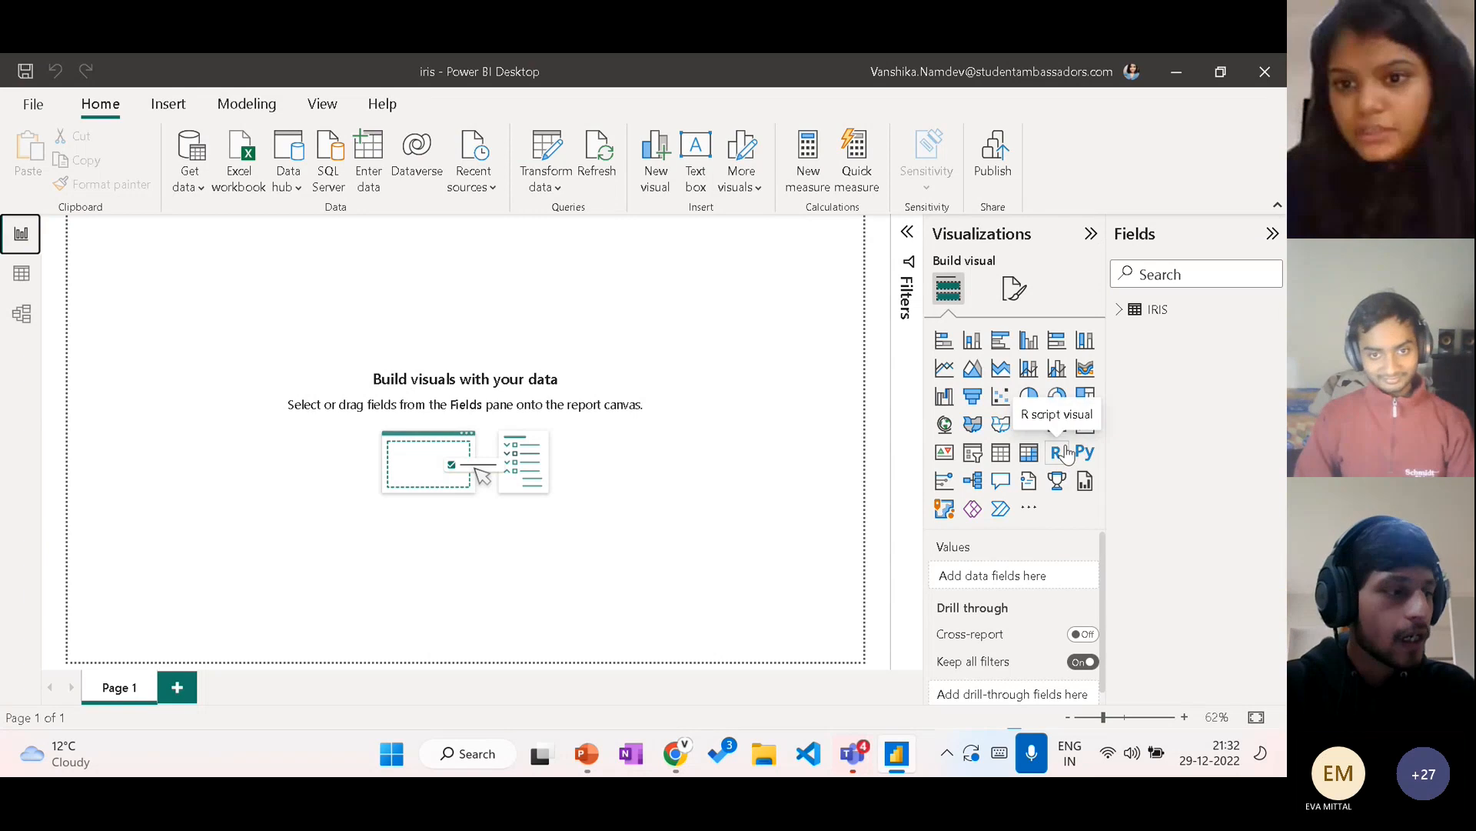
pyautogui.click(1012, 305)
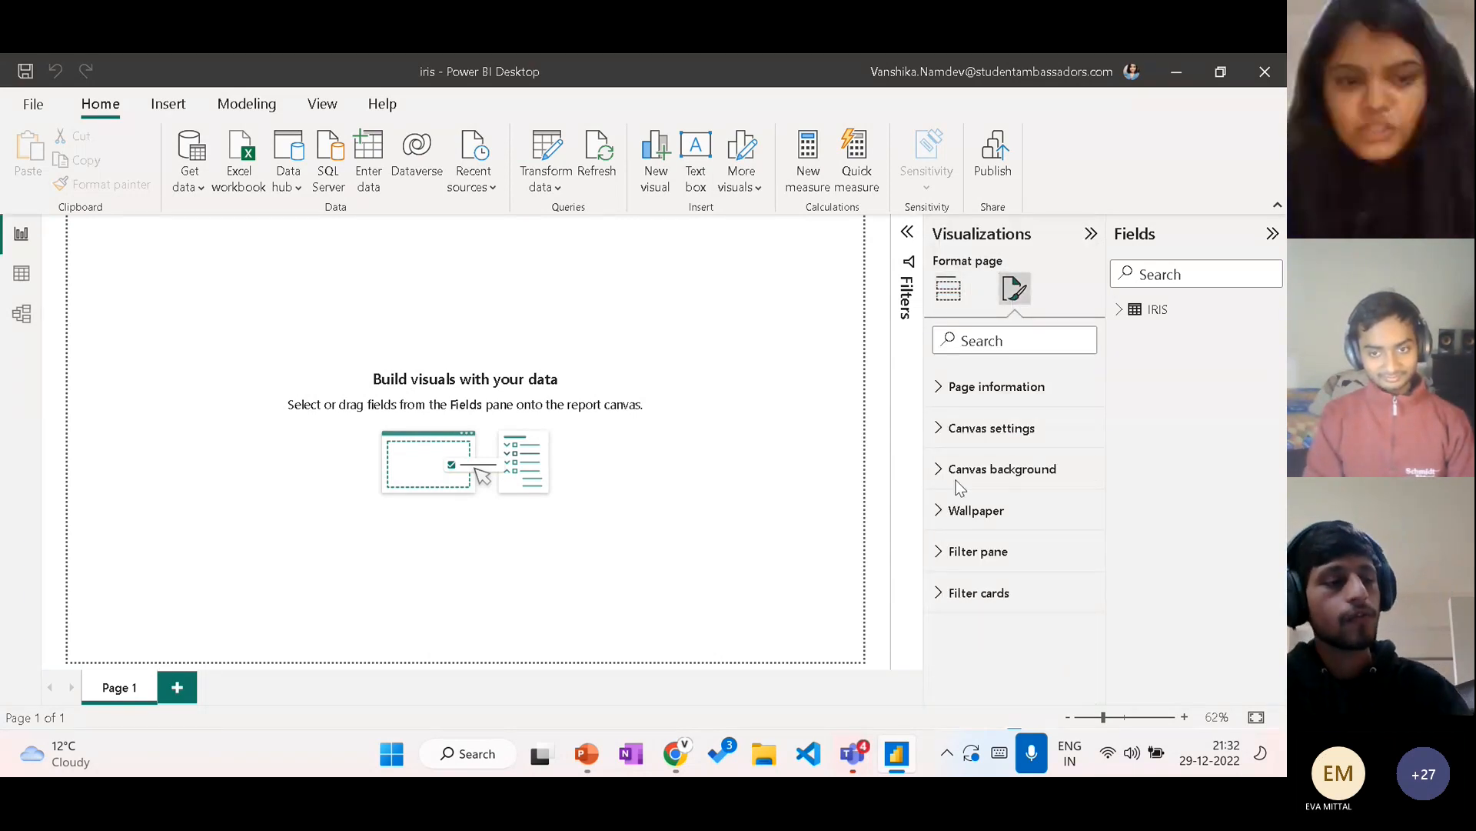
pyautogui.click(949, 515)
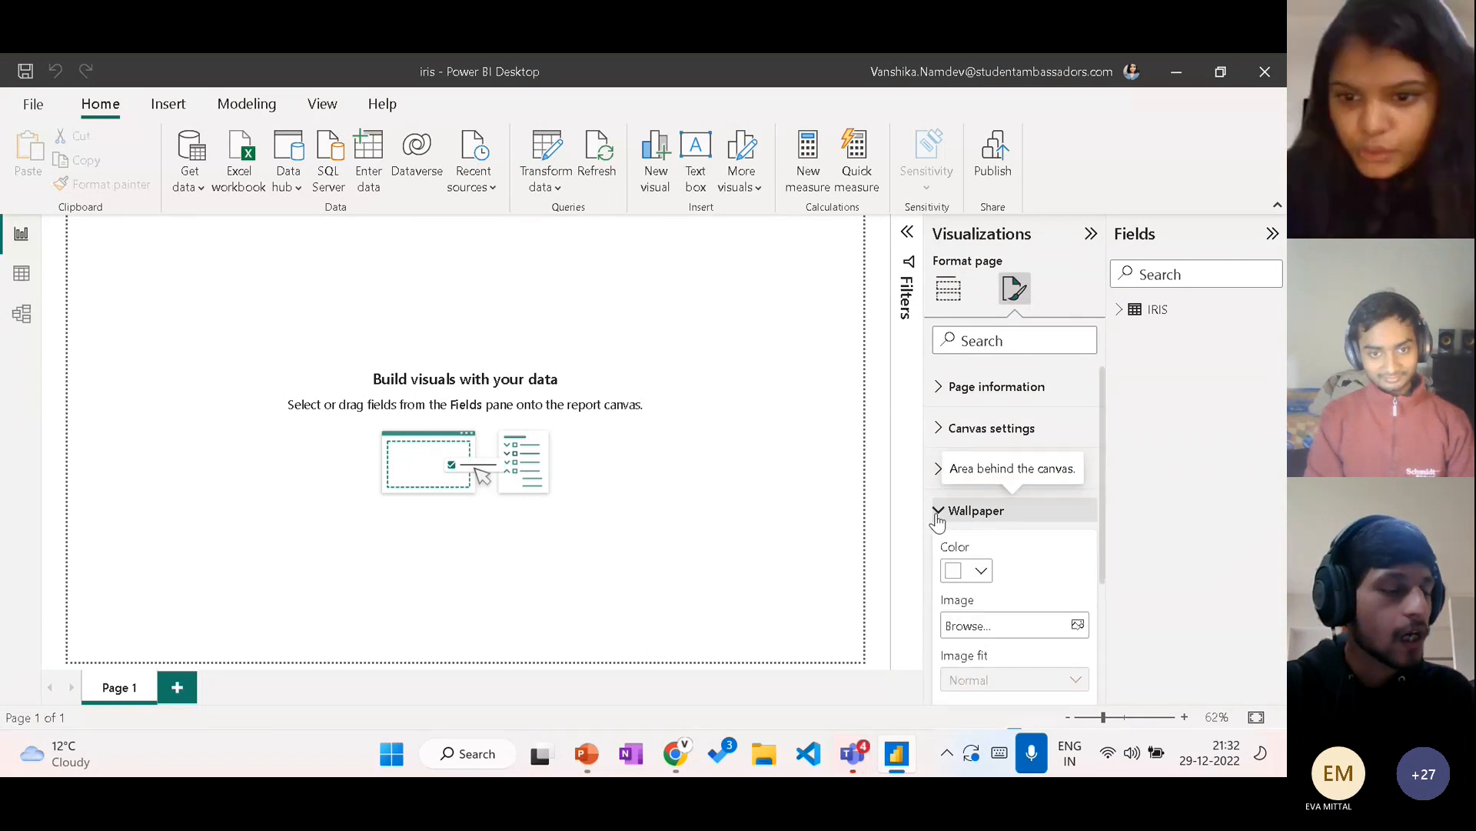
pyautogui.click(976, 572)
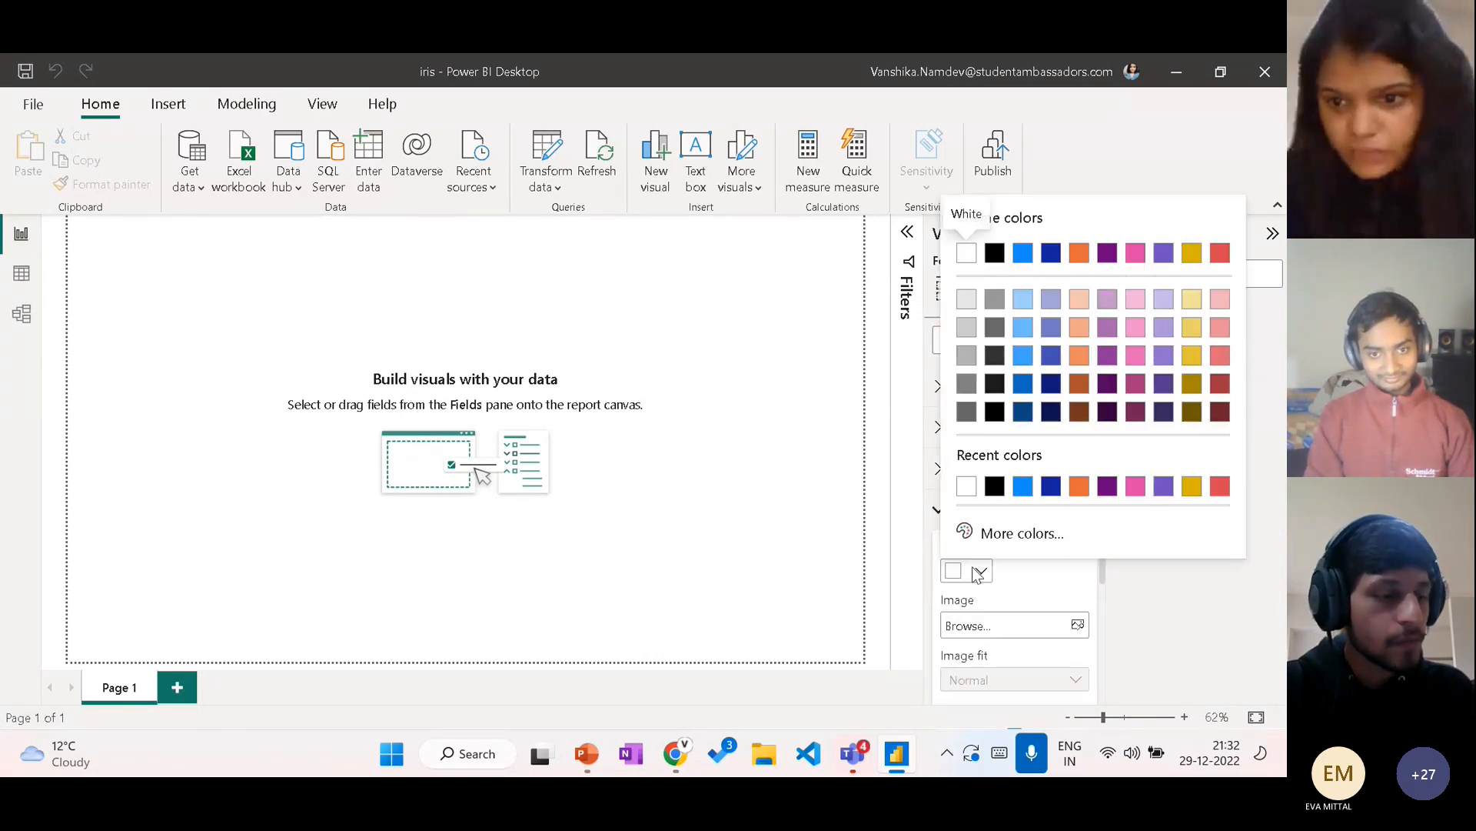
pyautogui.click(994, 253)
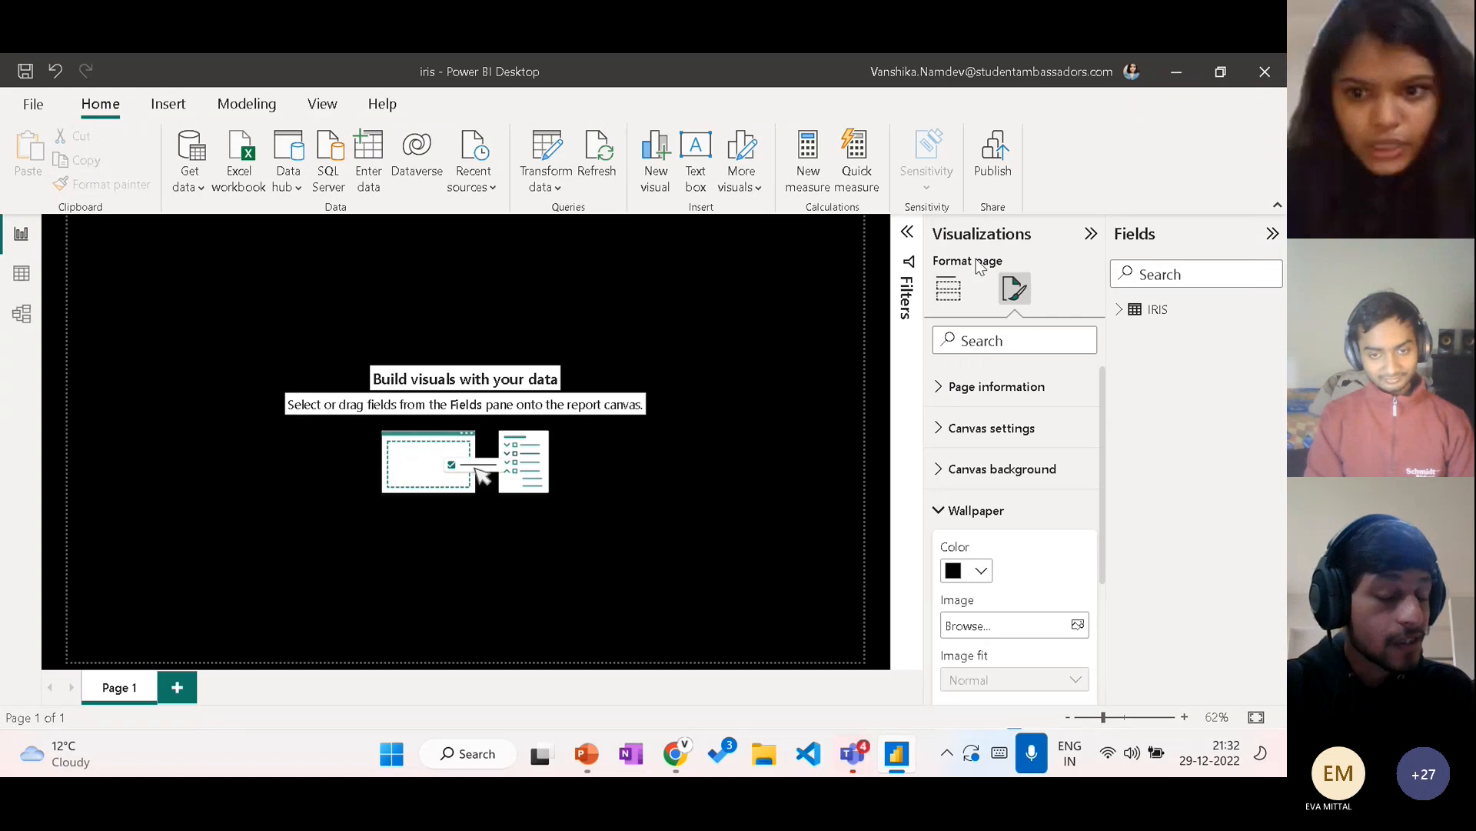
# Step: Add a stacked column chart, enlarge it to fill most of the page's left half, and move it slightly down
pyautogui.click(941, 302)
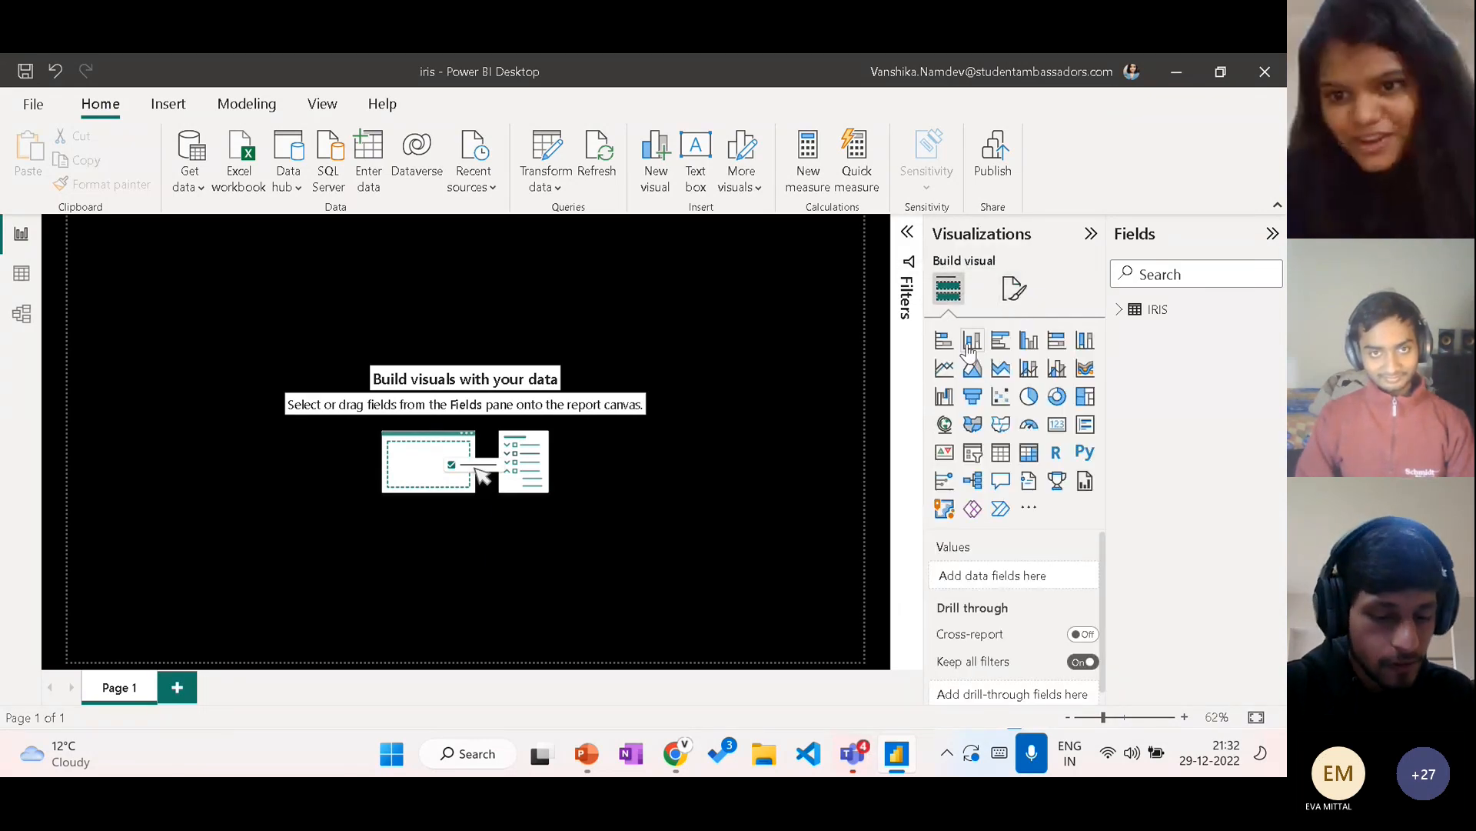
pyautogui.click(970, 341)
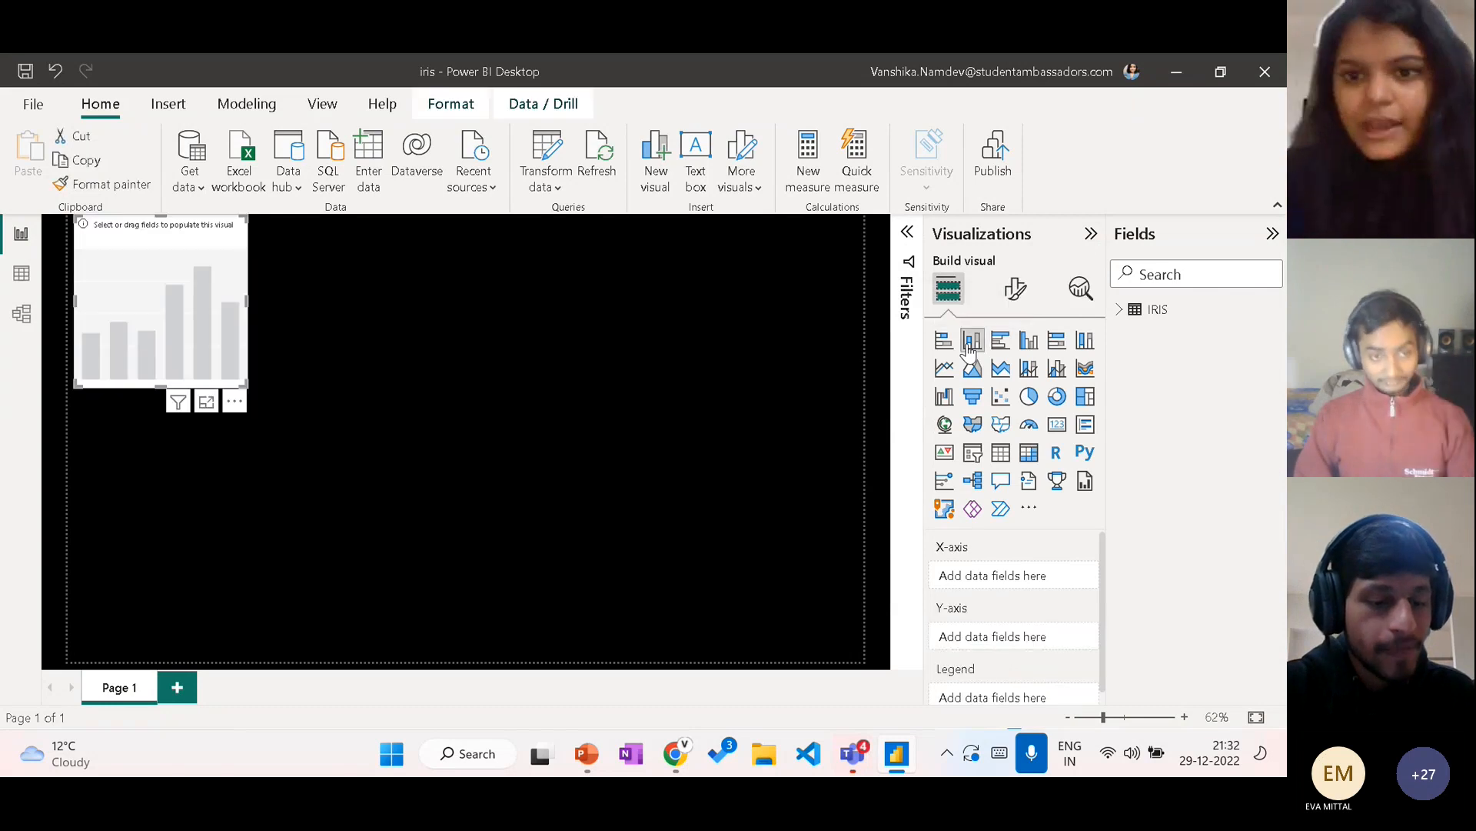
pyautogui.moveTo(239, 327); pyautogui.dragTo(271, 318)
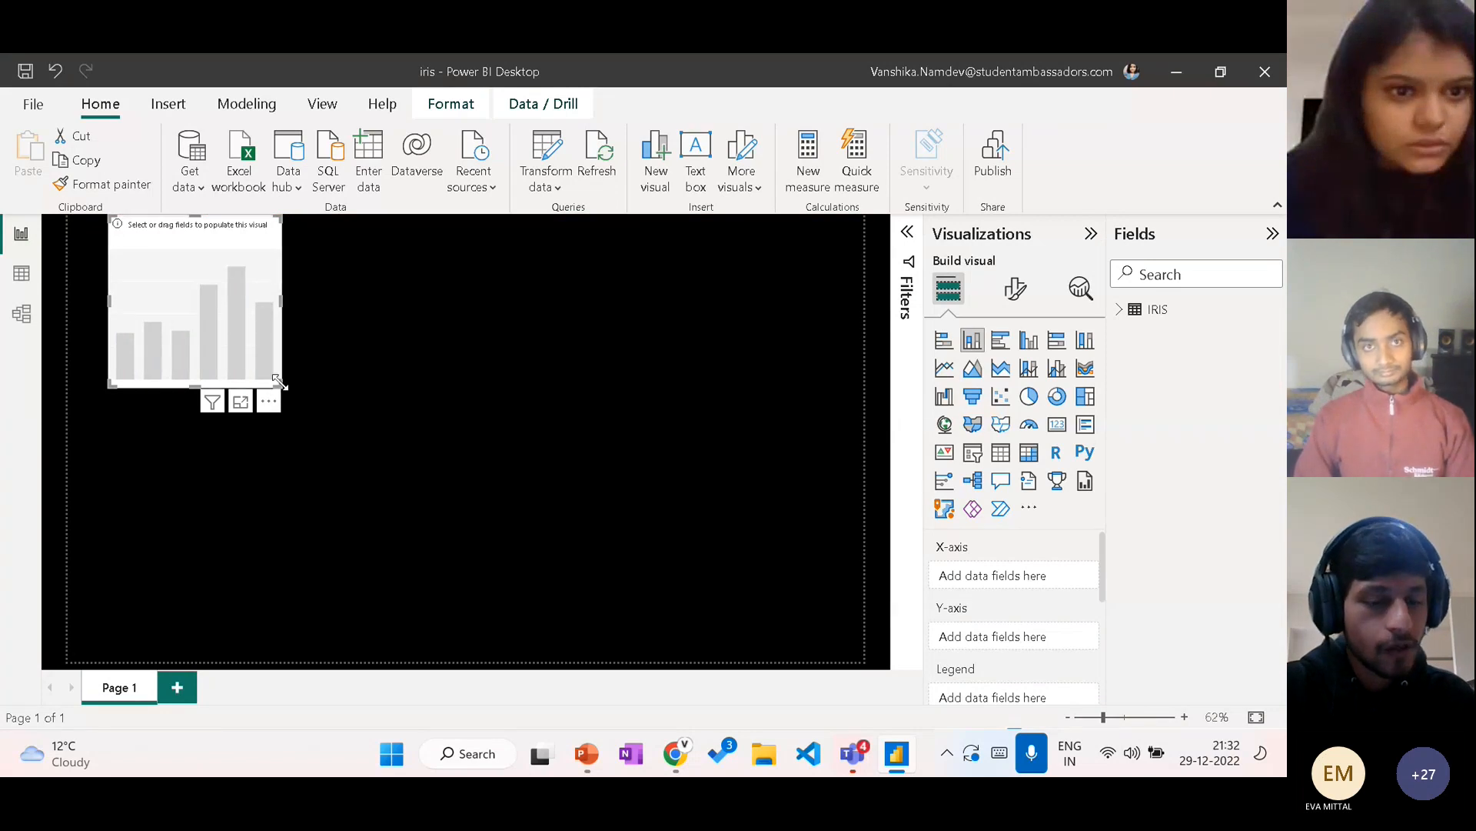
pyautogui.moveTo(279, 384); pyautogui.dragTo(478, 588)
pyautogui.moveTo(307, 235); pyautogui.dragTo(305, 273)
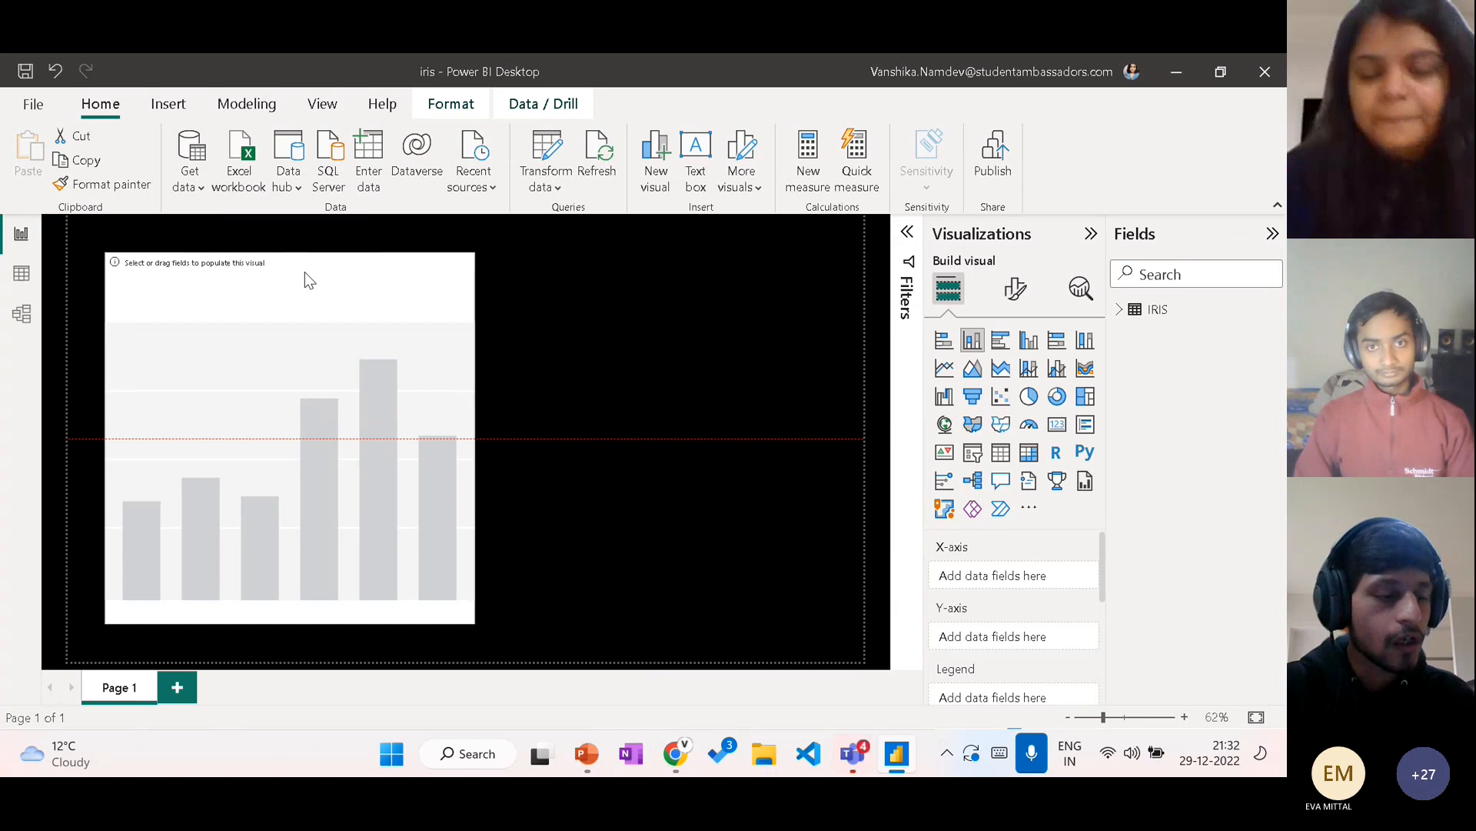
# Step: Assign the species field of the IRIS table to the chart's X-axis, keeping only one instance of it
pyautogui.click(1121, 311)
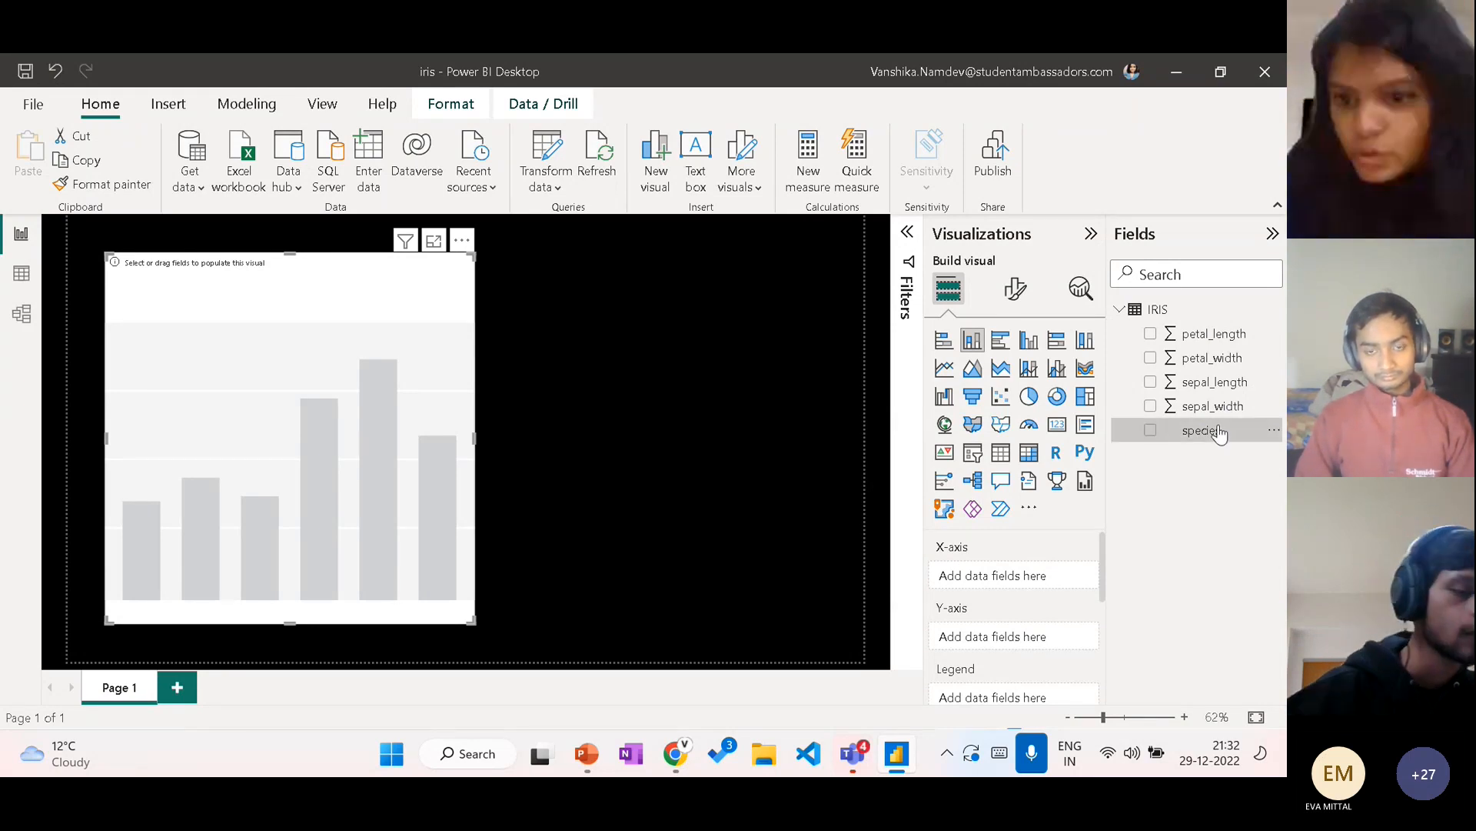
pyautogui.moveTo(1222, 430); pyautogui.dragTo(1027, 573)
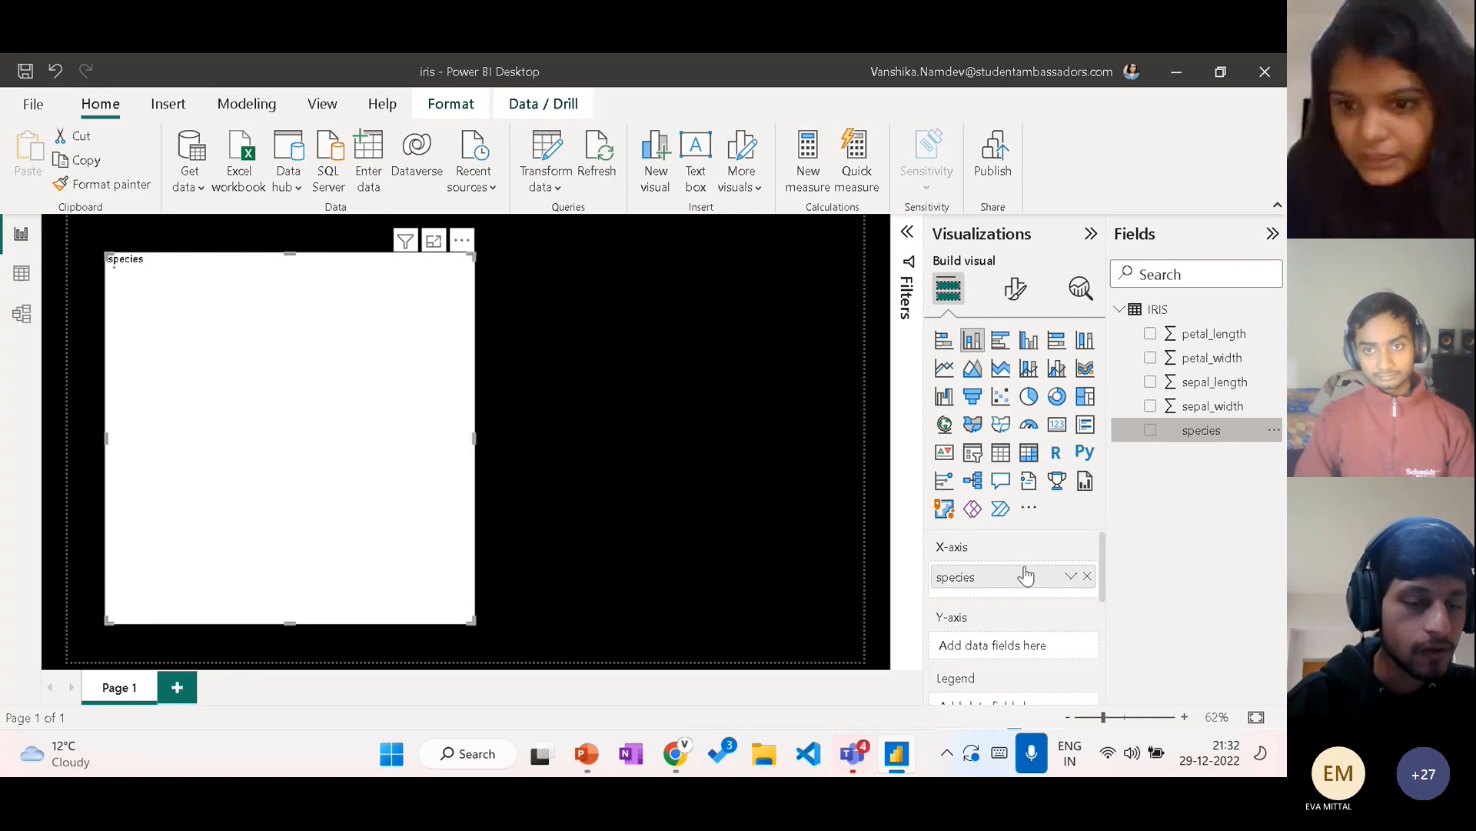
pyautogui.moveTo(1190, 447); pyautogui.dragTo(1019, 586)
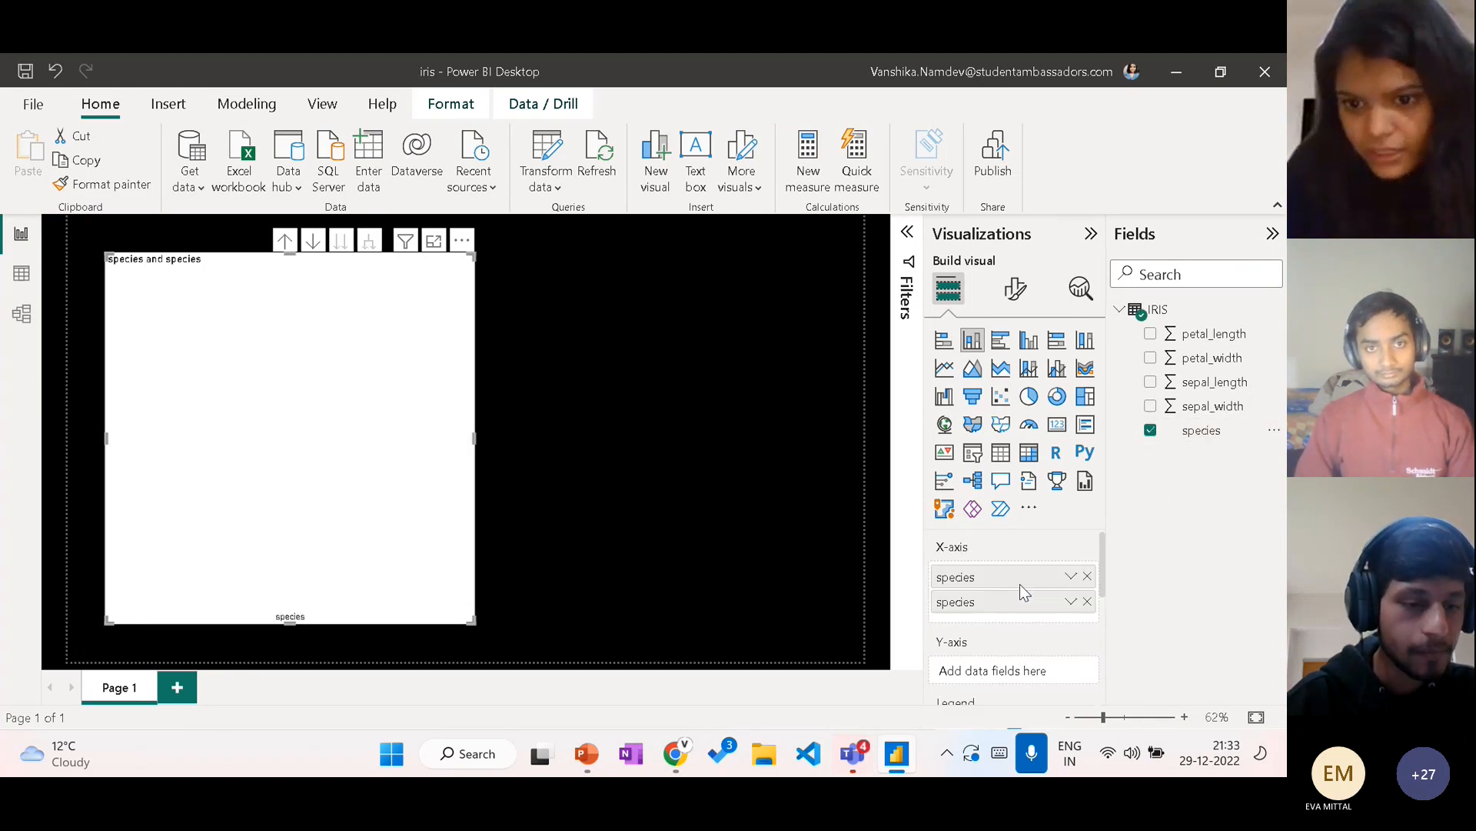
pyautogui.click(1087, 602)
pyautogui.scroll(-1, 1031, 609)
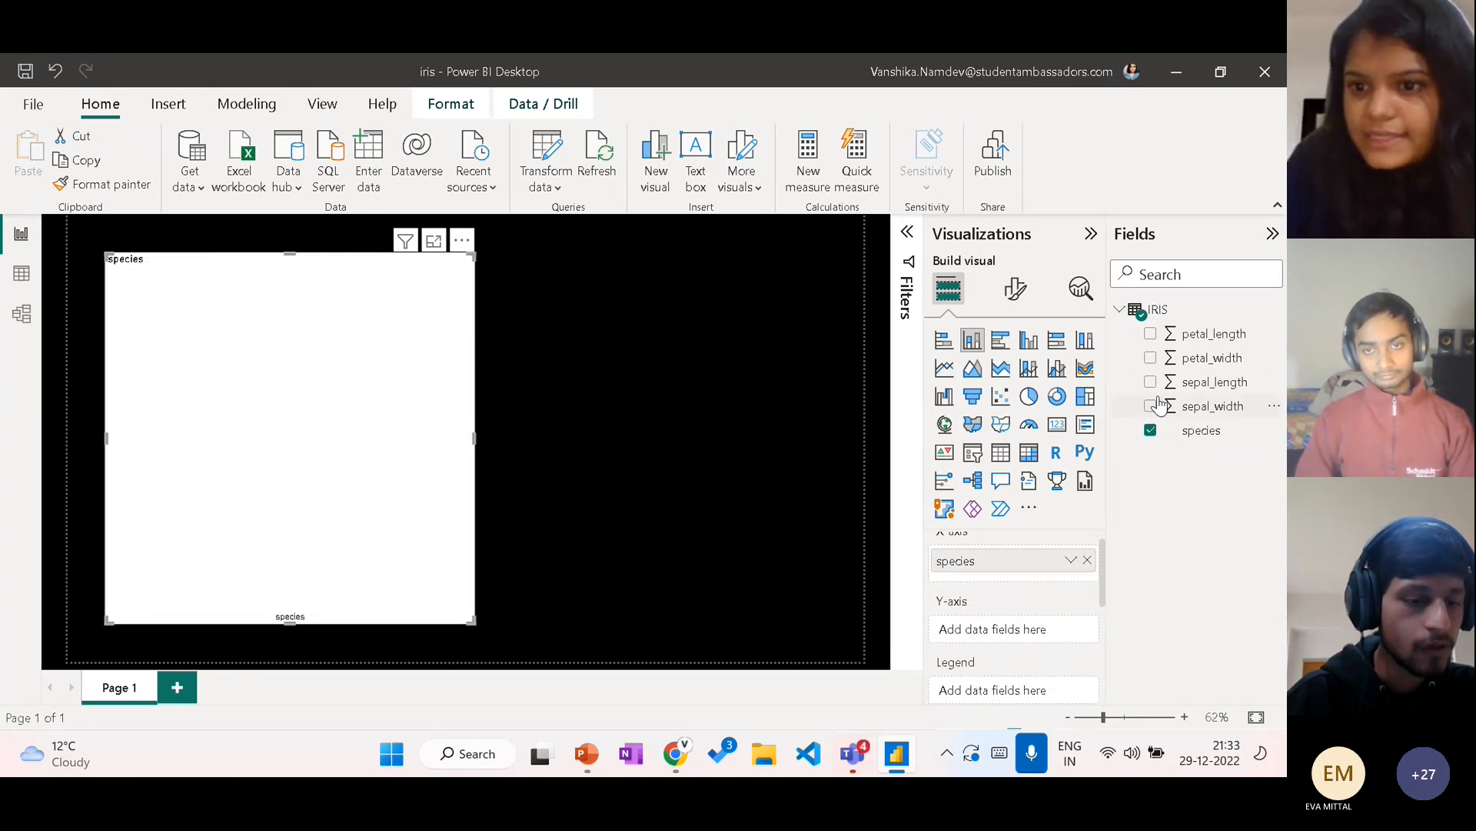
# Step: Assign petal_length to the chart's Y-axis and aggregate it as Average
pyautogui.moveTo(1208, 339); pyautogui.dragTo(1021, 635)
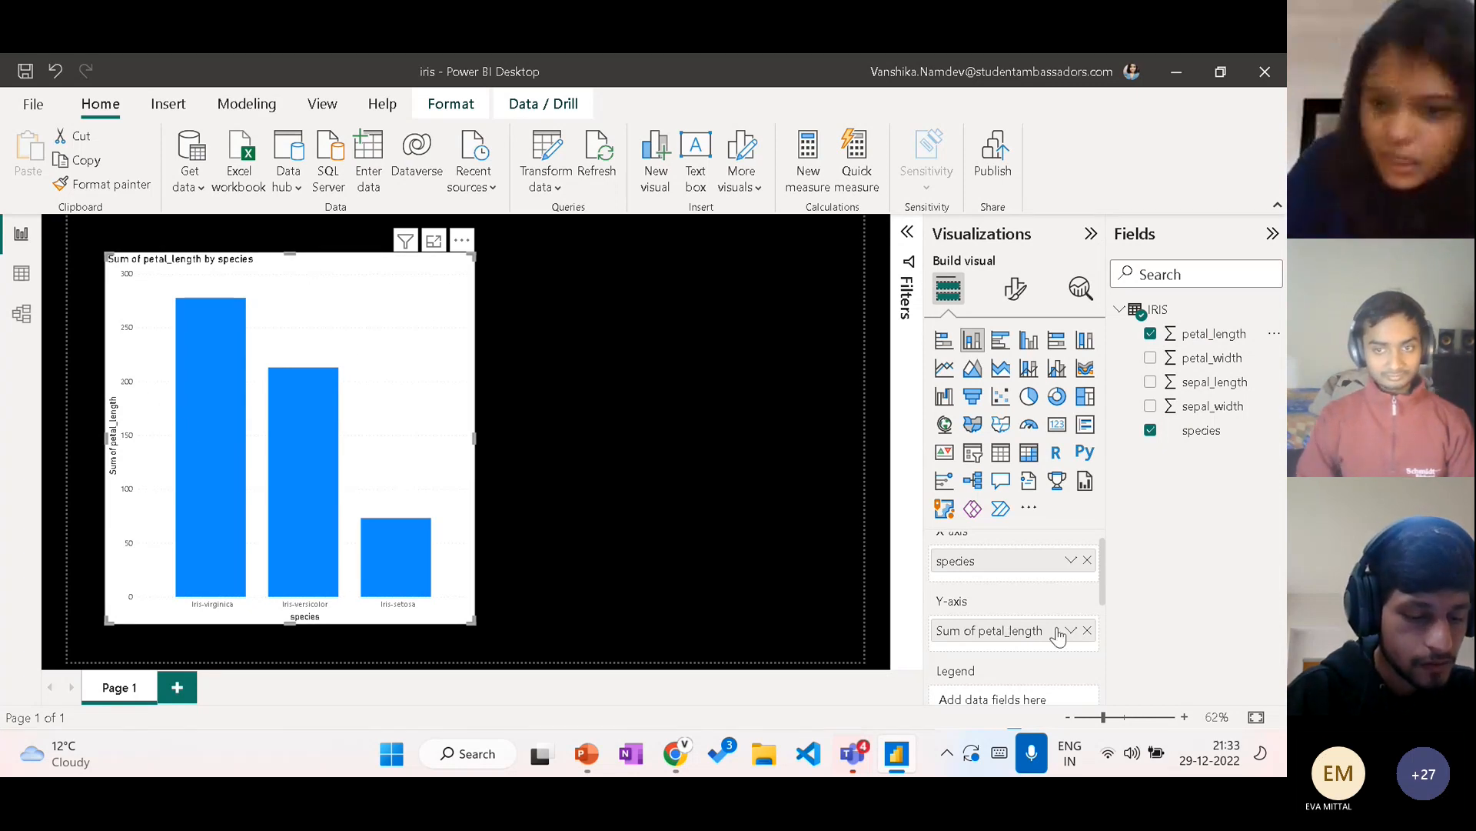
pyautogui.scroll(-2, 1054, 588)
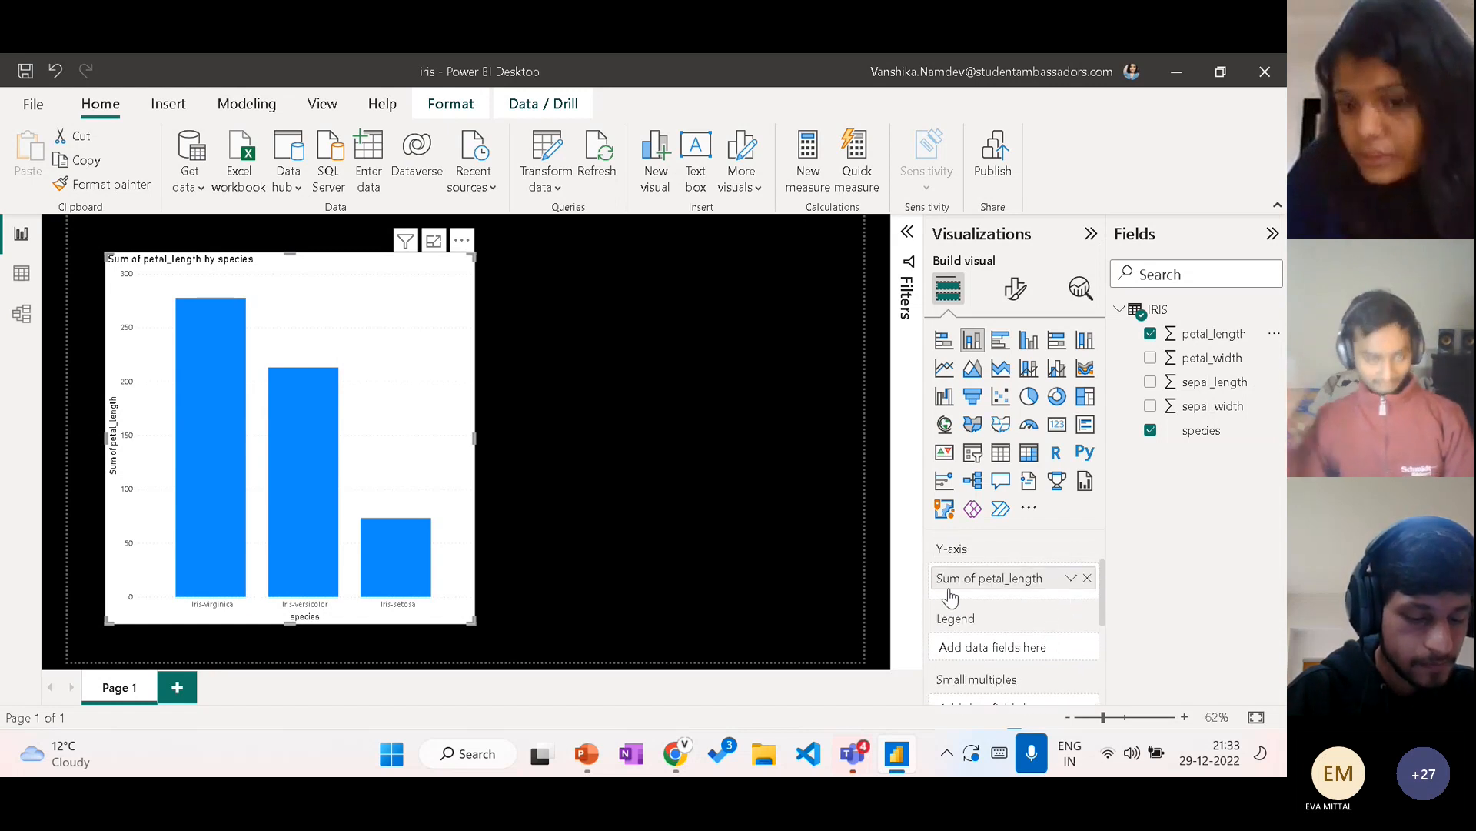
pyautogui.click(1071, 579)
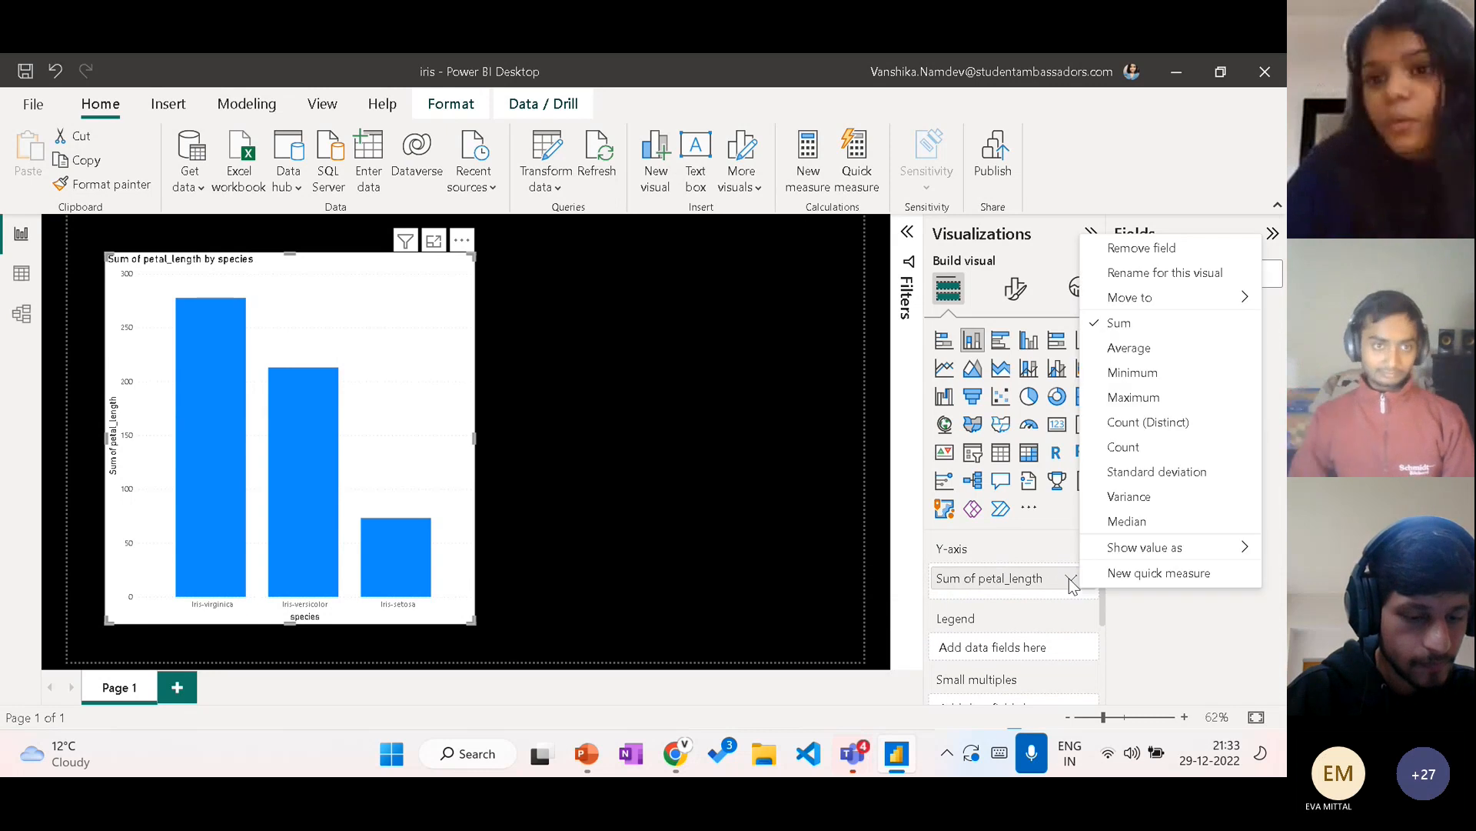
pyautogui.click(1146, 356)
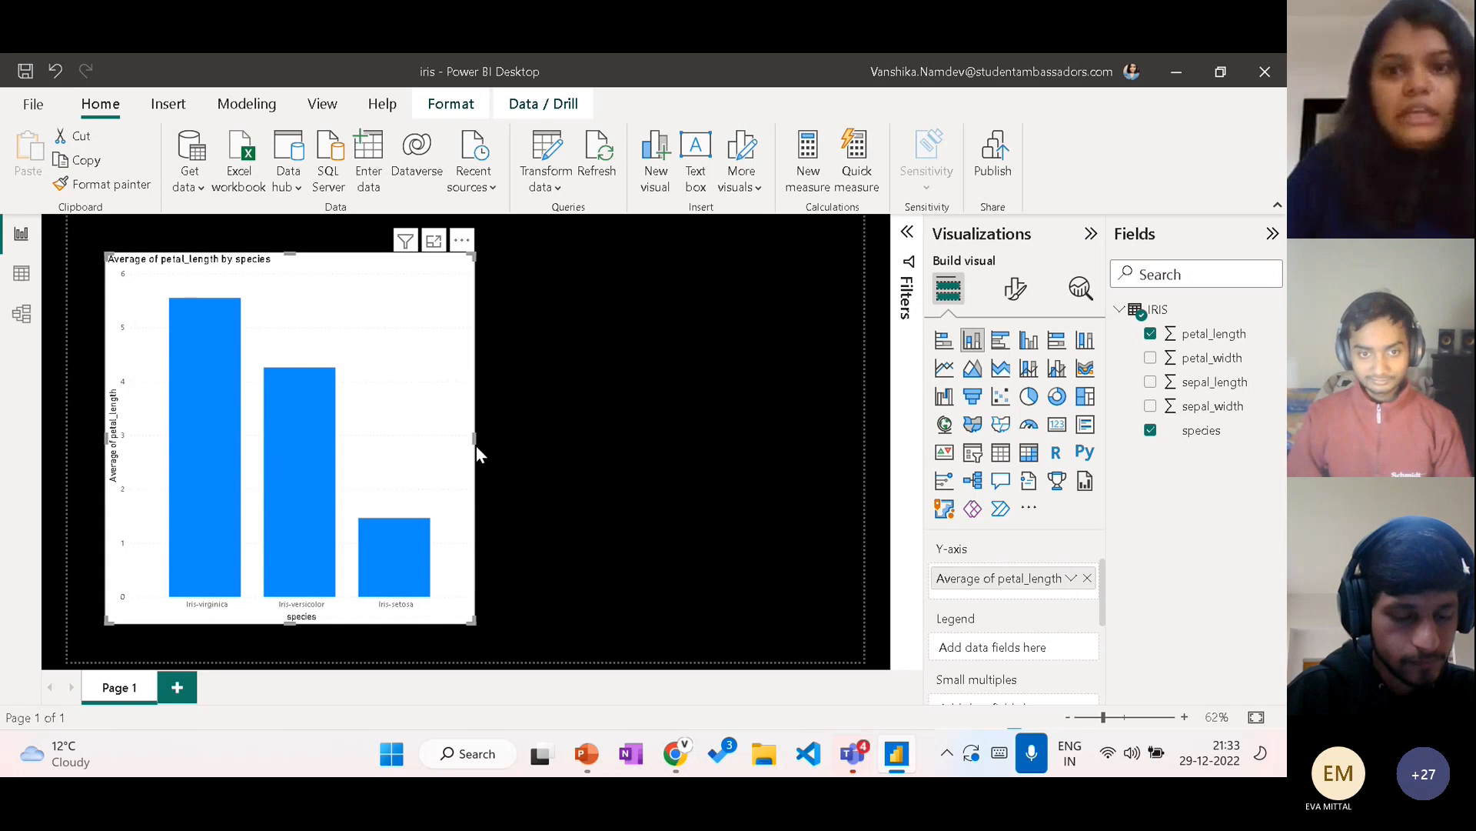
# Step: Replace petal_length on the chart's Y-axis with sepal_width, aggregated as Average
pyautogui.scroll(1, 1062, 591)
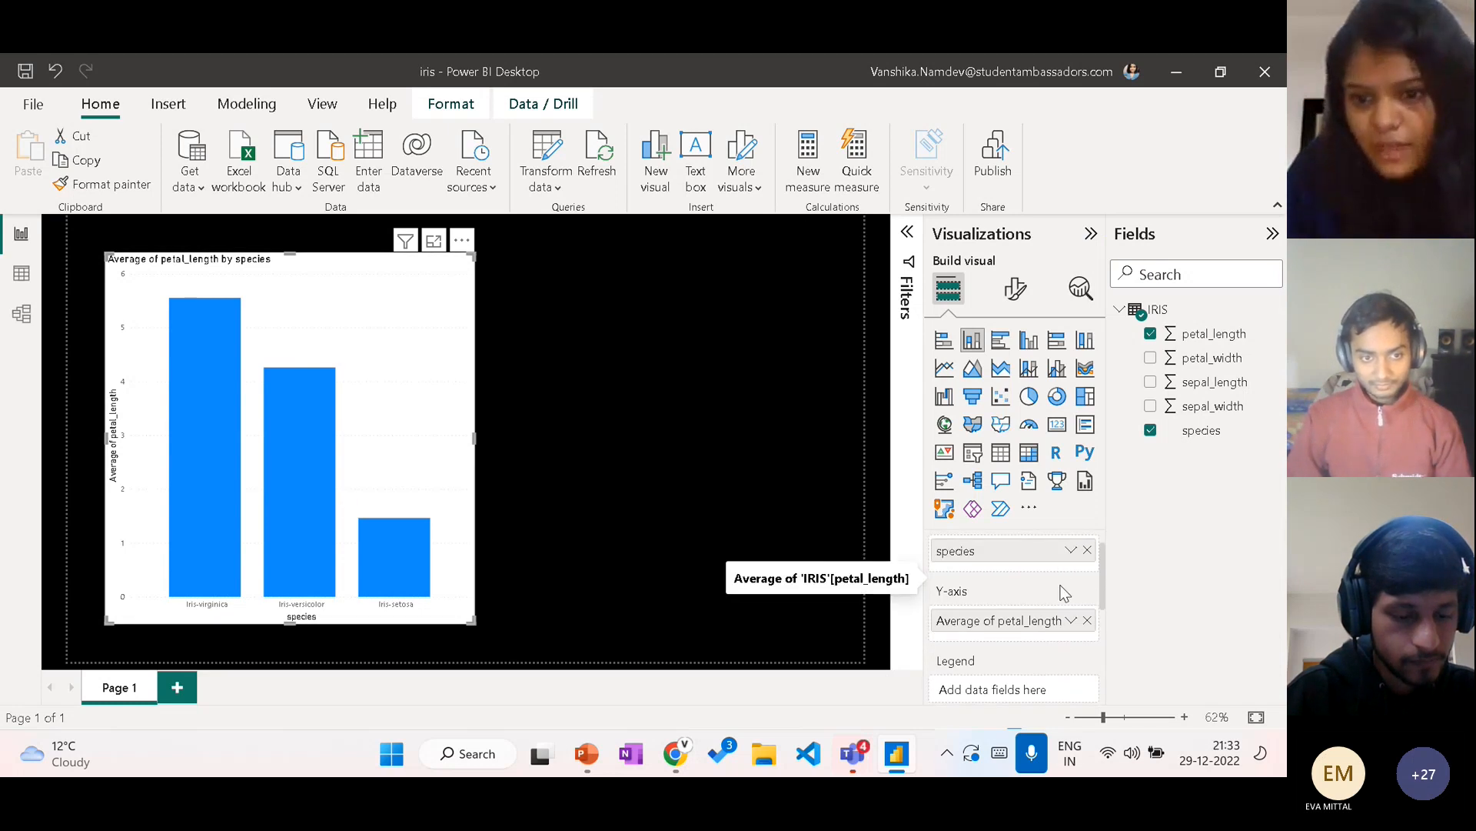
pyautogui.scroll(-1, 1062, 593)
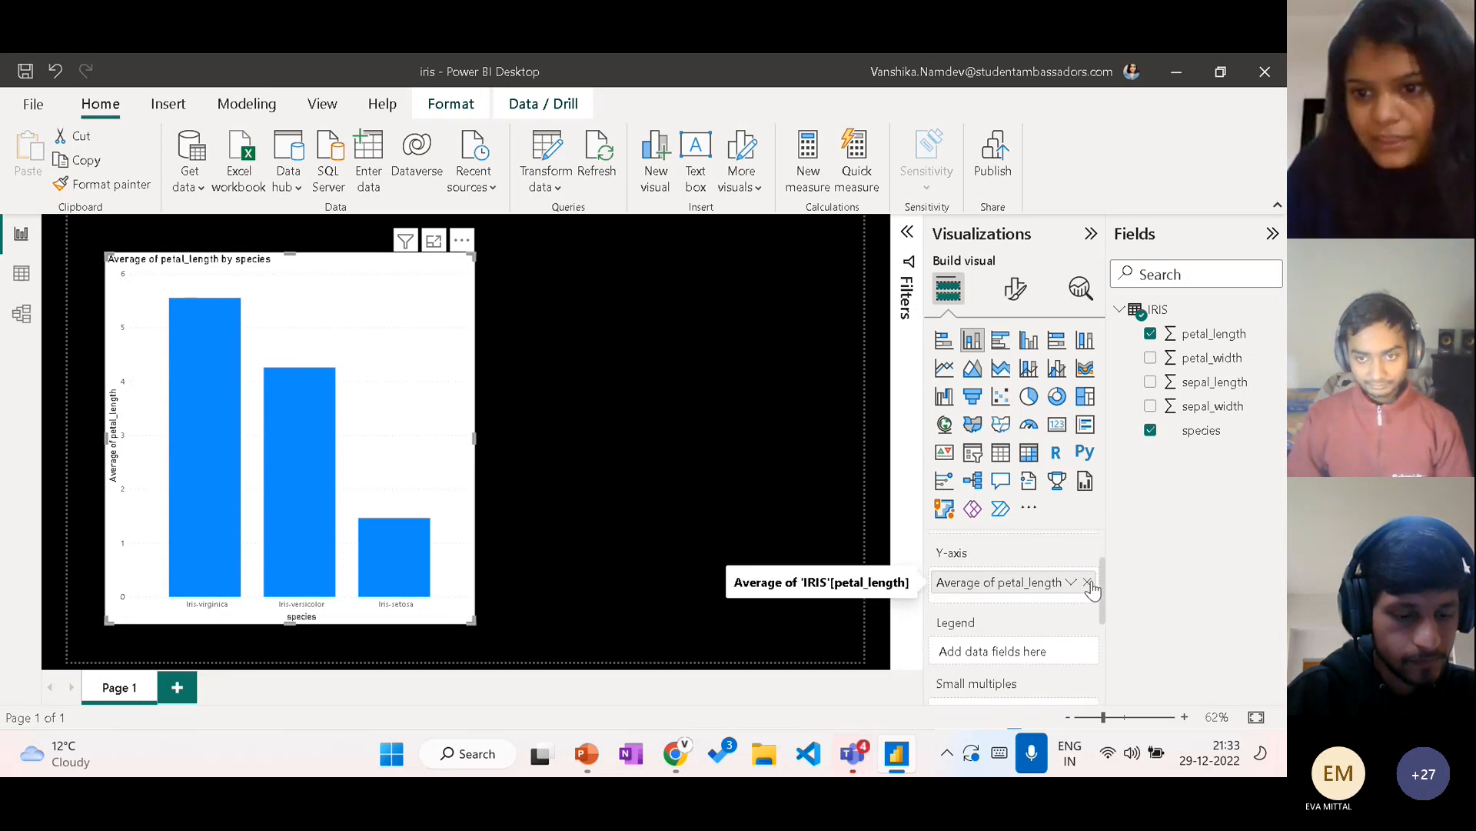
pyautogui.click(1088, 582)
pyautogui.moveTo(1204, 406); pyautogui.dragTo(1046, 590)
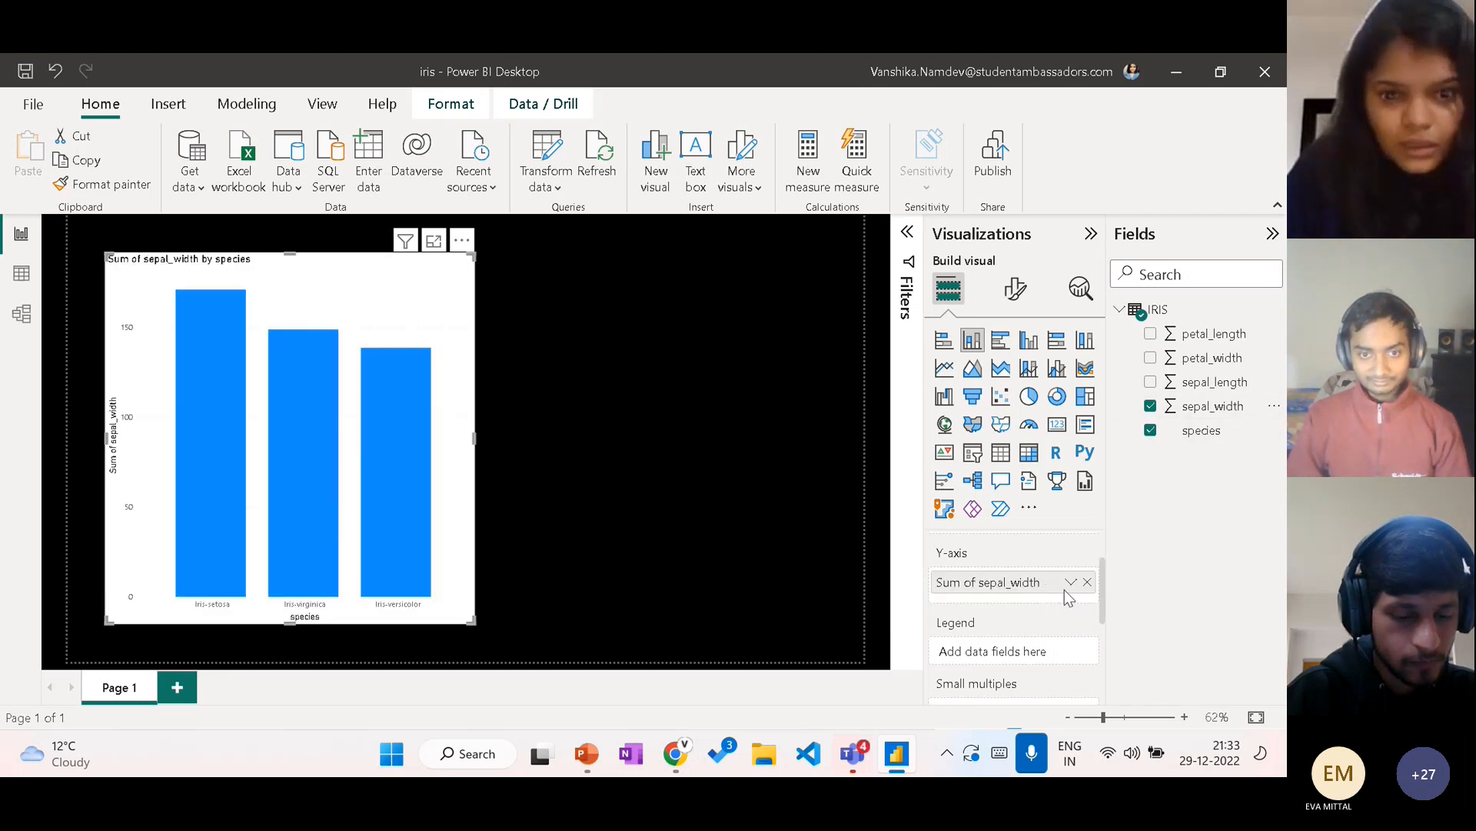
pyautogui.click(1077, 583)
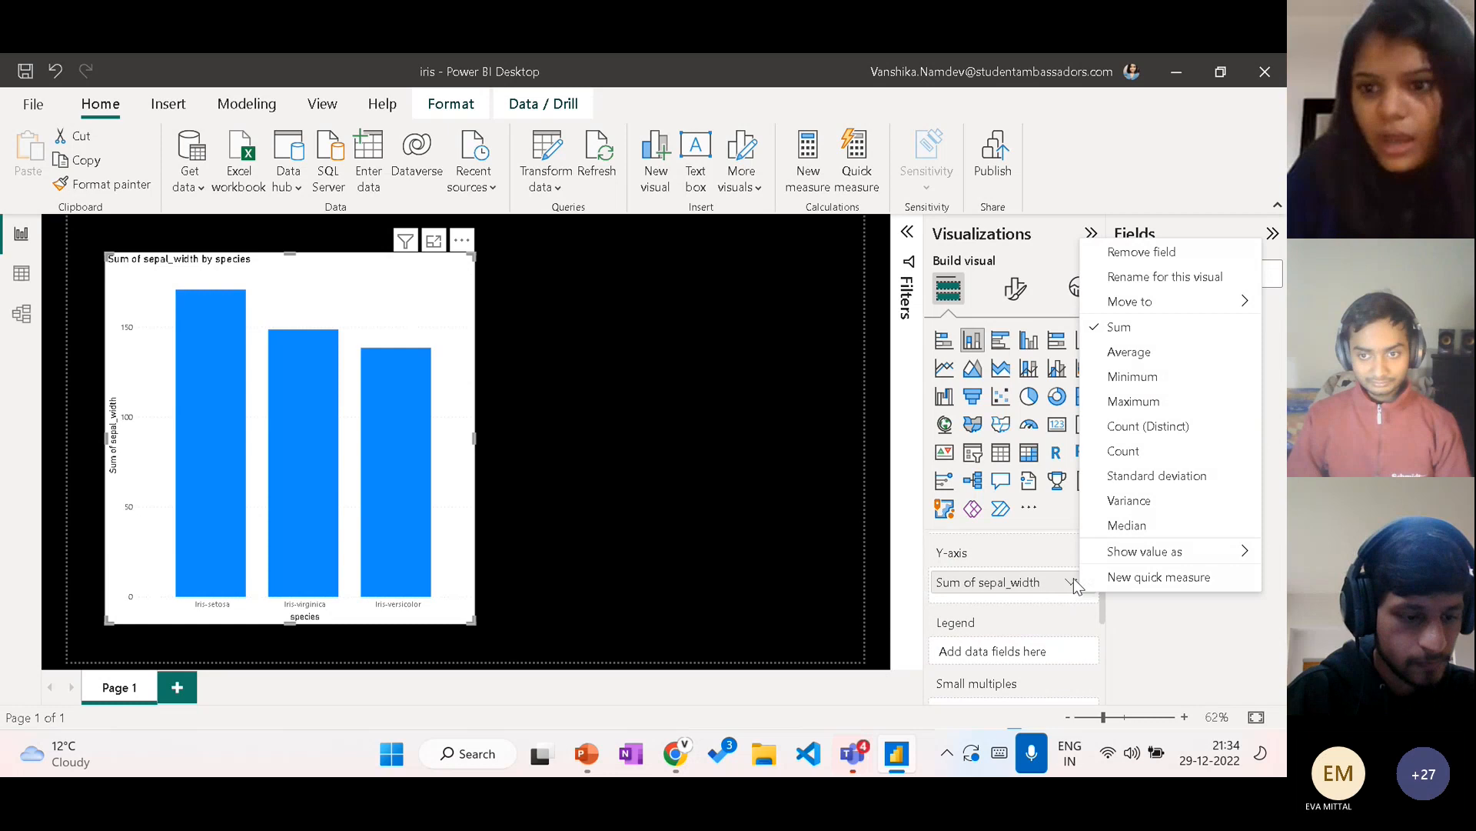
pyautogui.click(1142, 355)
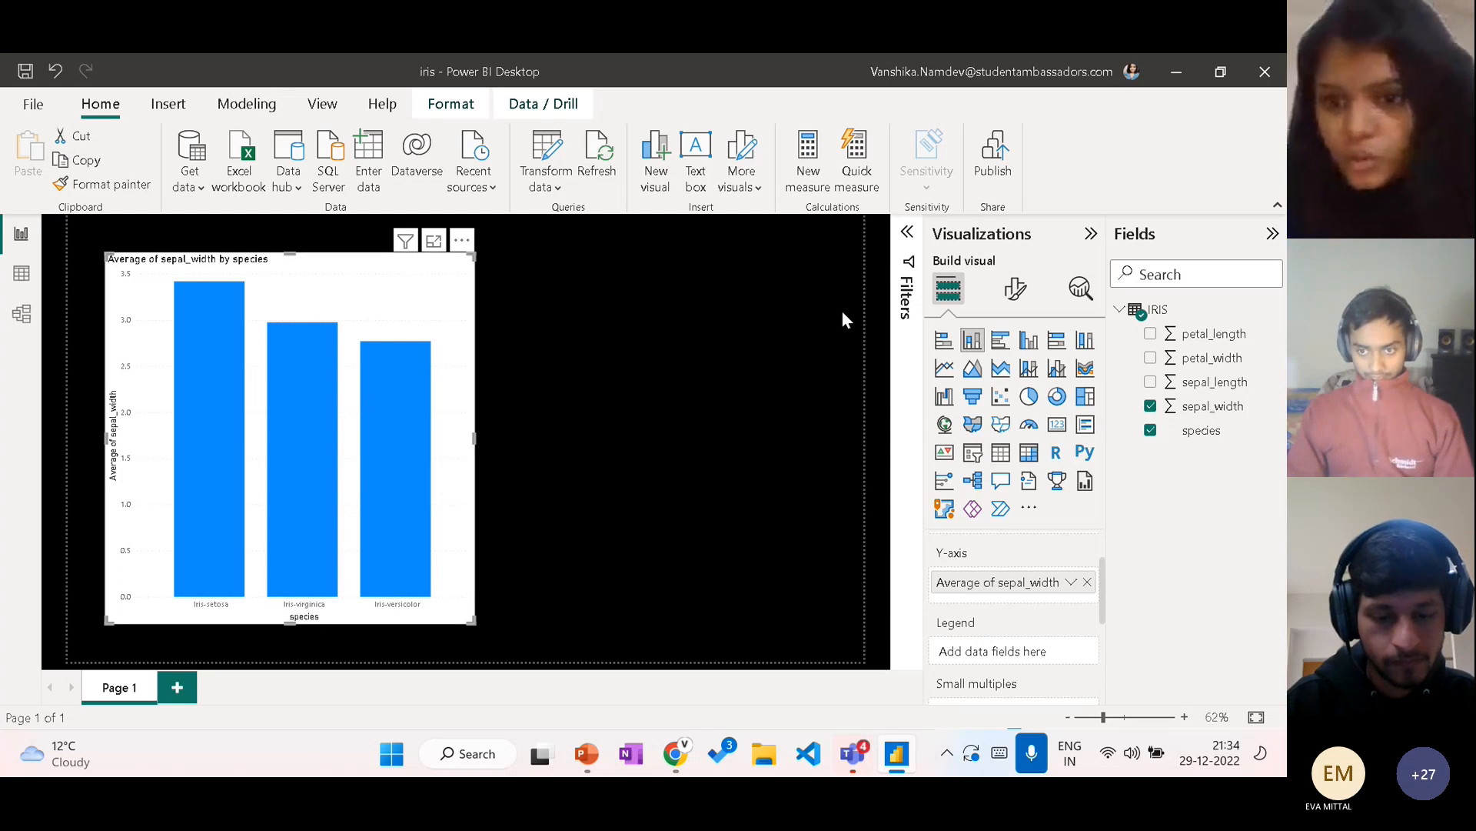
# Step: Convert the column chart to a line chart and undo the conversion
pyautogui.click(945, 370)
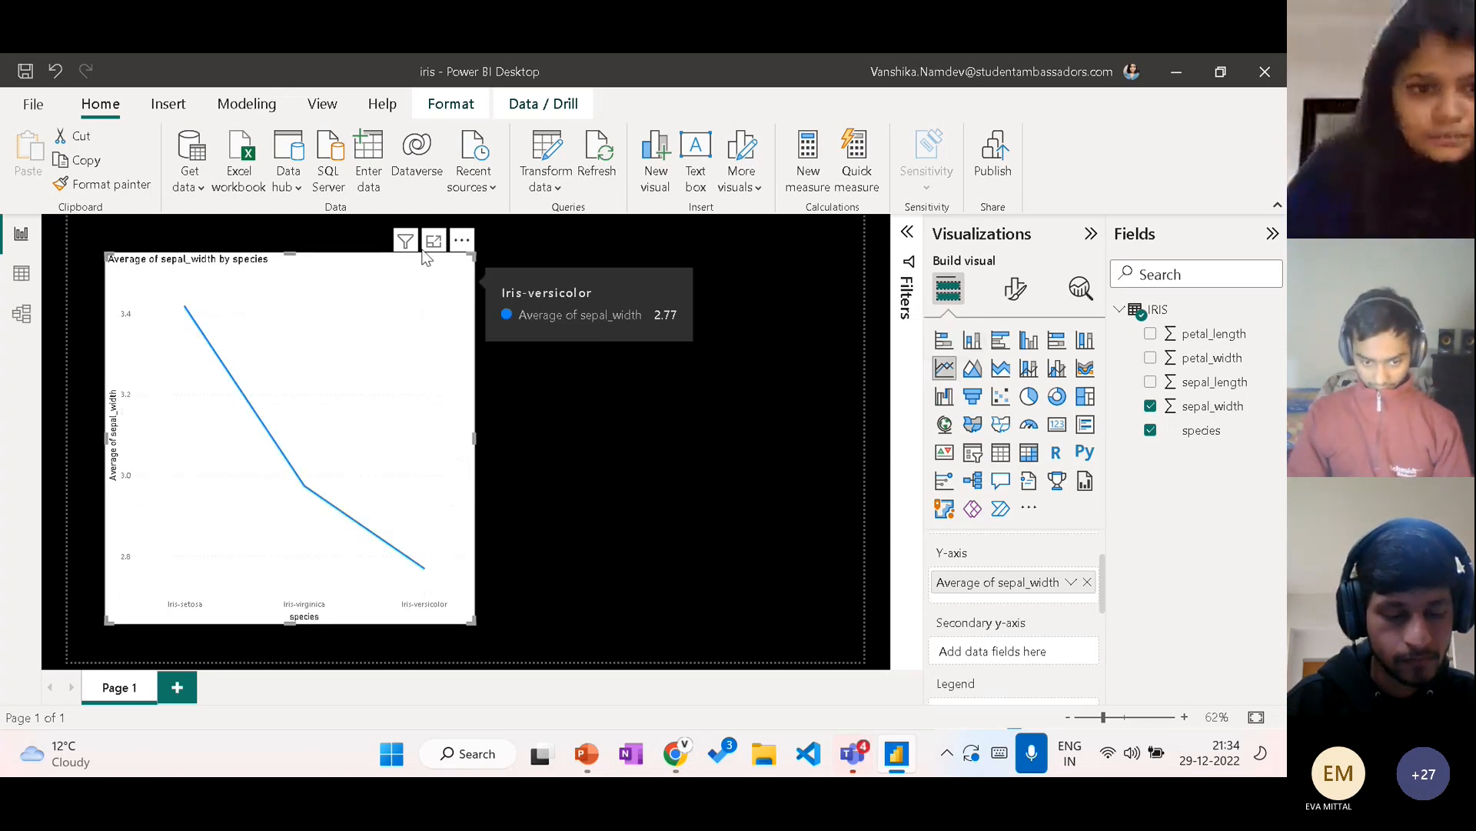
pyautogui.hotkey('ctrl', 'z')
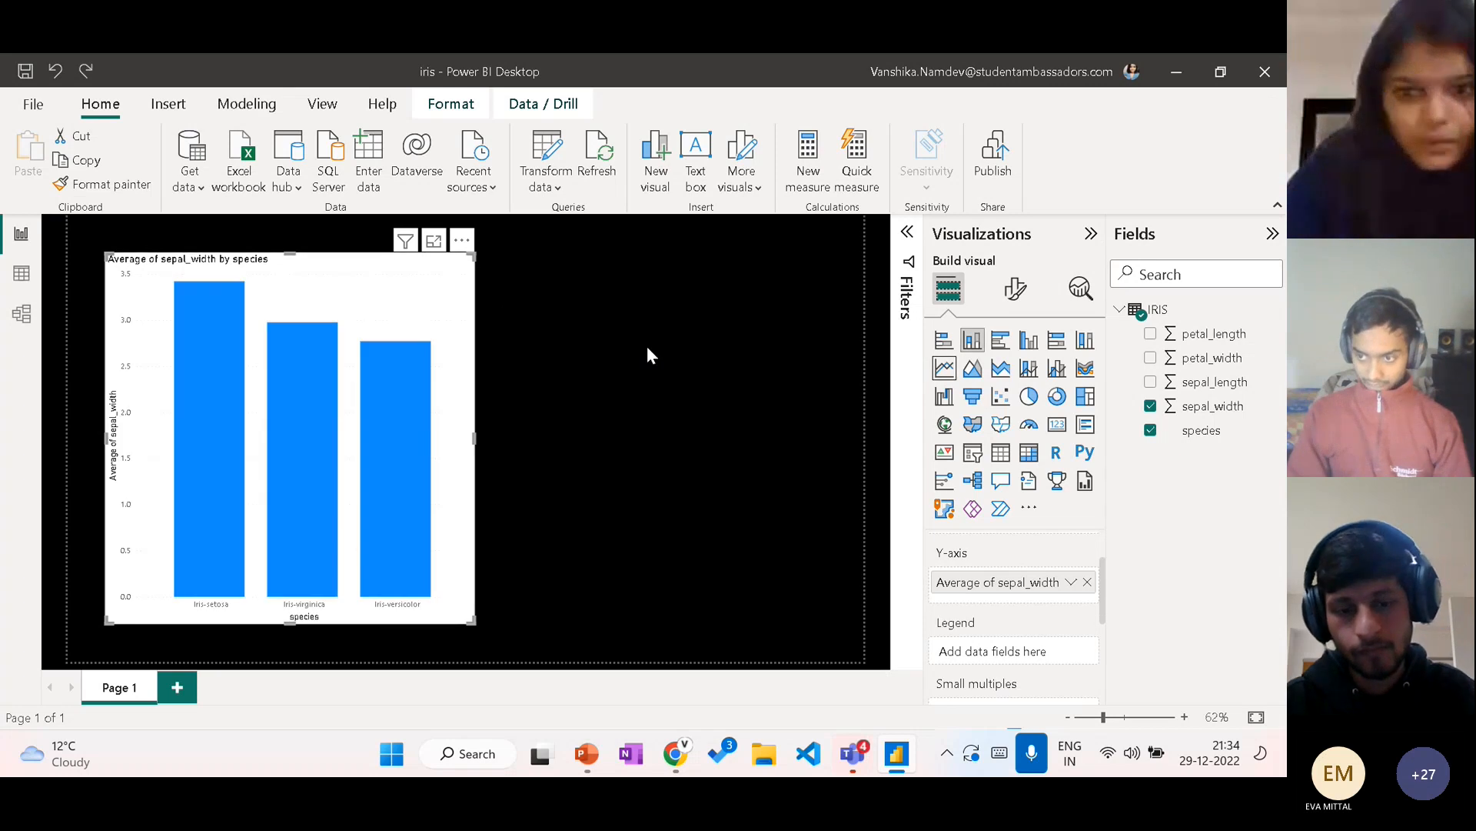
# Step: Add a line chart beside the column chart and assign the species field to its X-axis
pyautogui.click(648, 348)
pyautogui.click(950, 371)
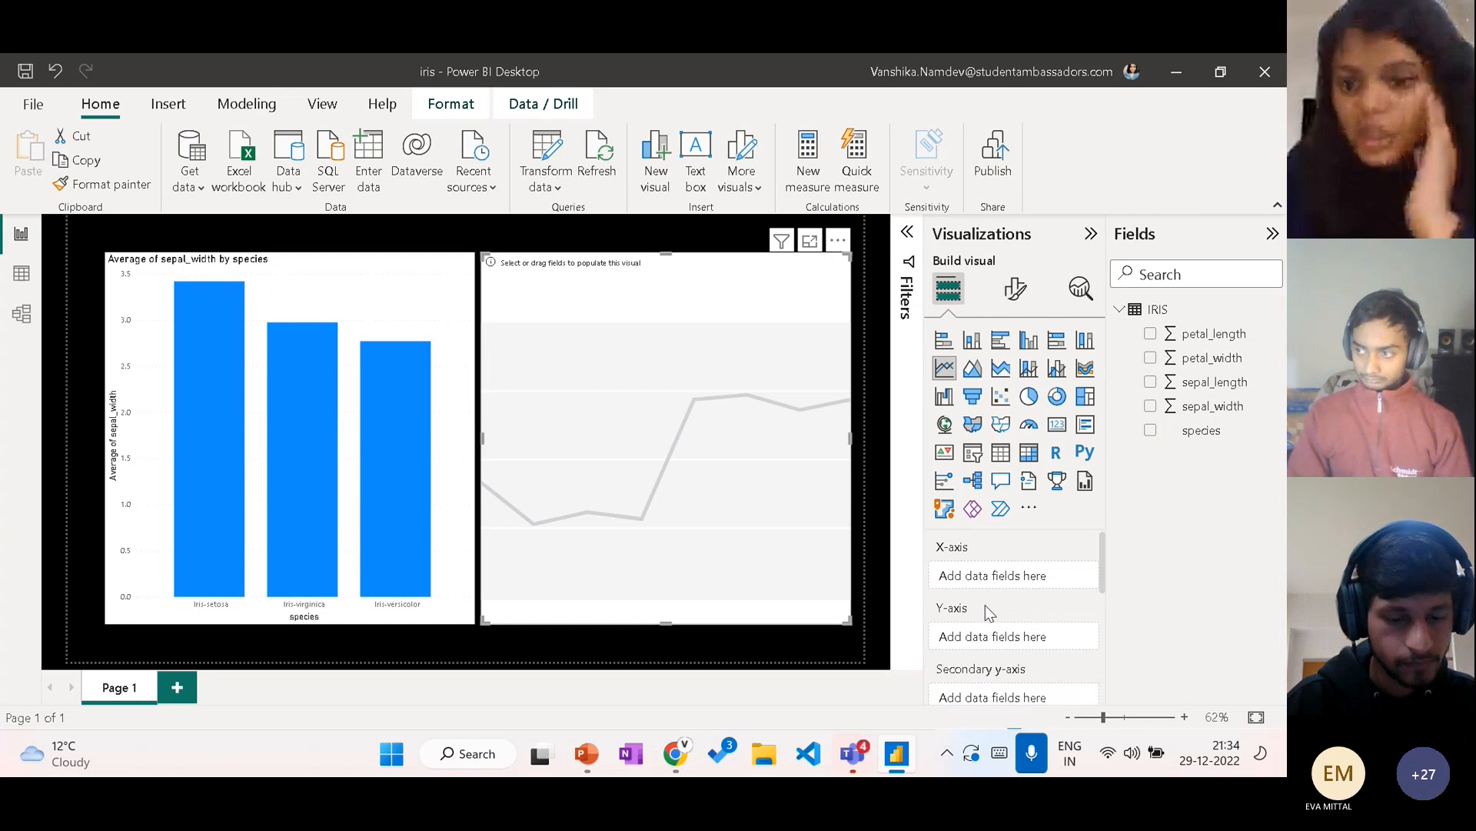
pyautogui.scroll(-2, 985, 607)
pyautogui.scroll(2, 985, 607)
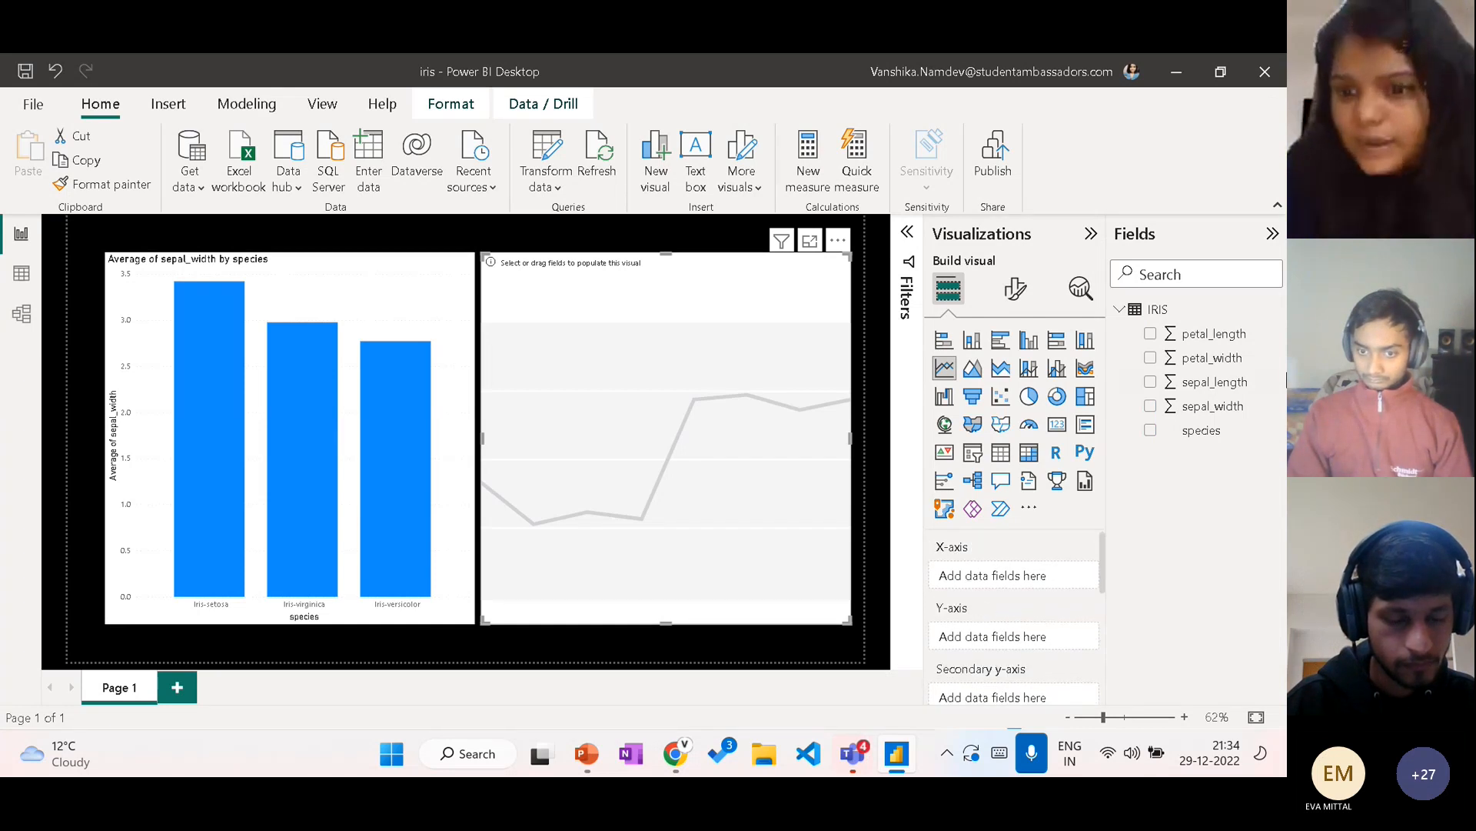
pyautogui.moveTo(1199, 433); pyautogui.dragTo(1022, 581)
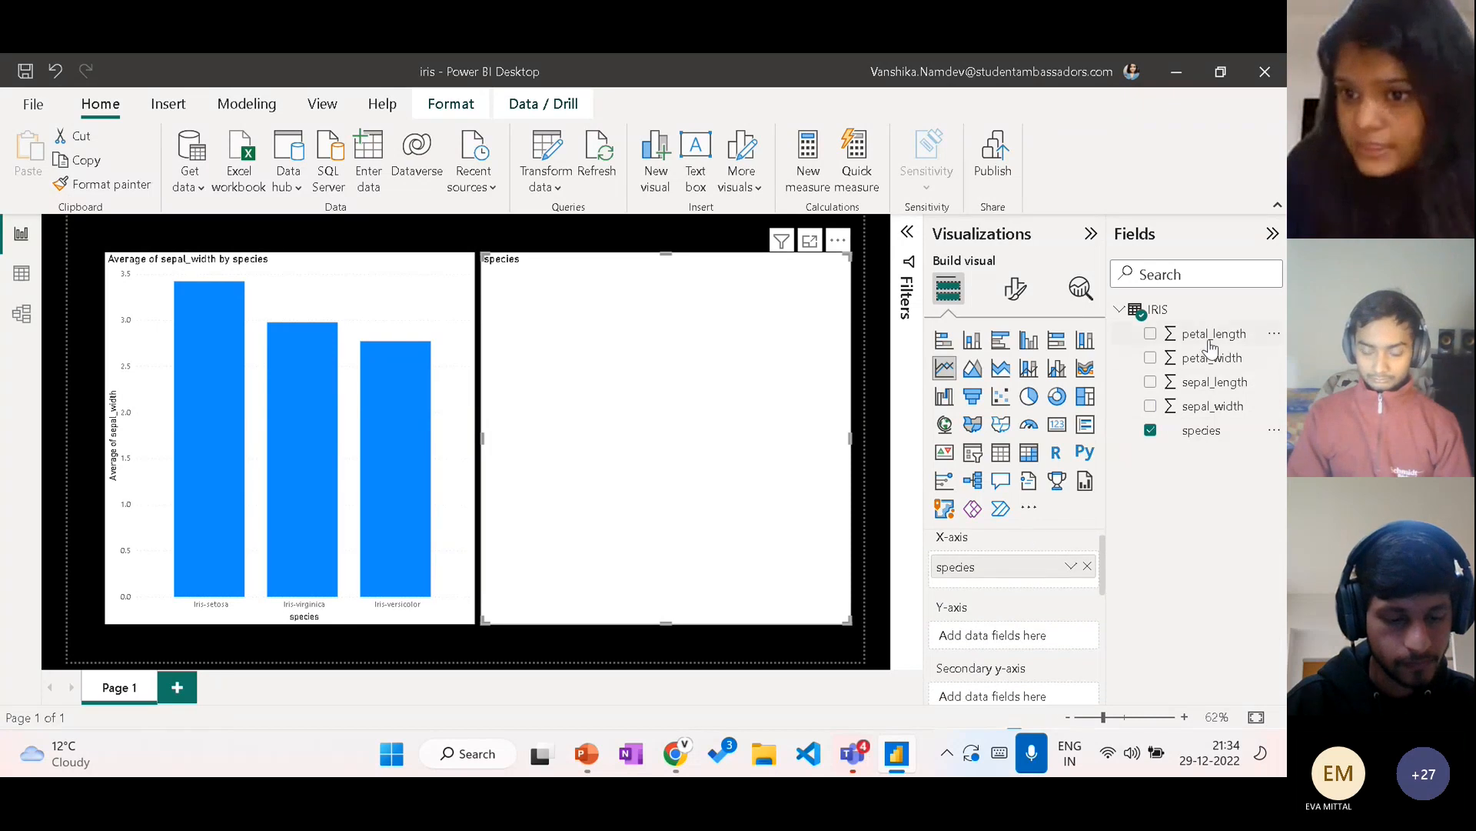
# Step: Plot petal_length on the line chart's Y-axis and sepal_width on its secondary Y-axis, both aggregated as Average
pyautogui.moveTo(1212, 359)
pyautogui.mouseDown()
pyautogui.moveTo(1028, 598)
pyautogui.moveTo(1023, 644)
pyautogui.mouseUp()
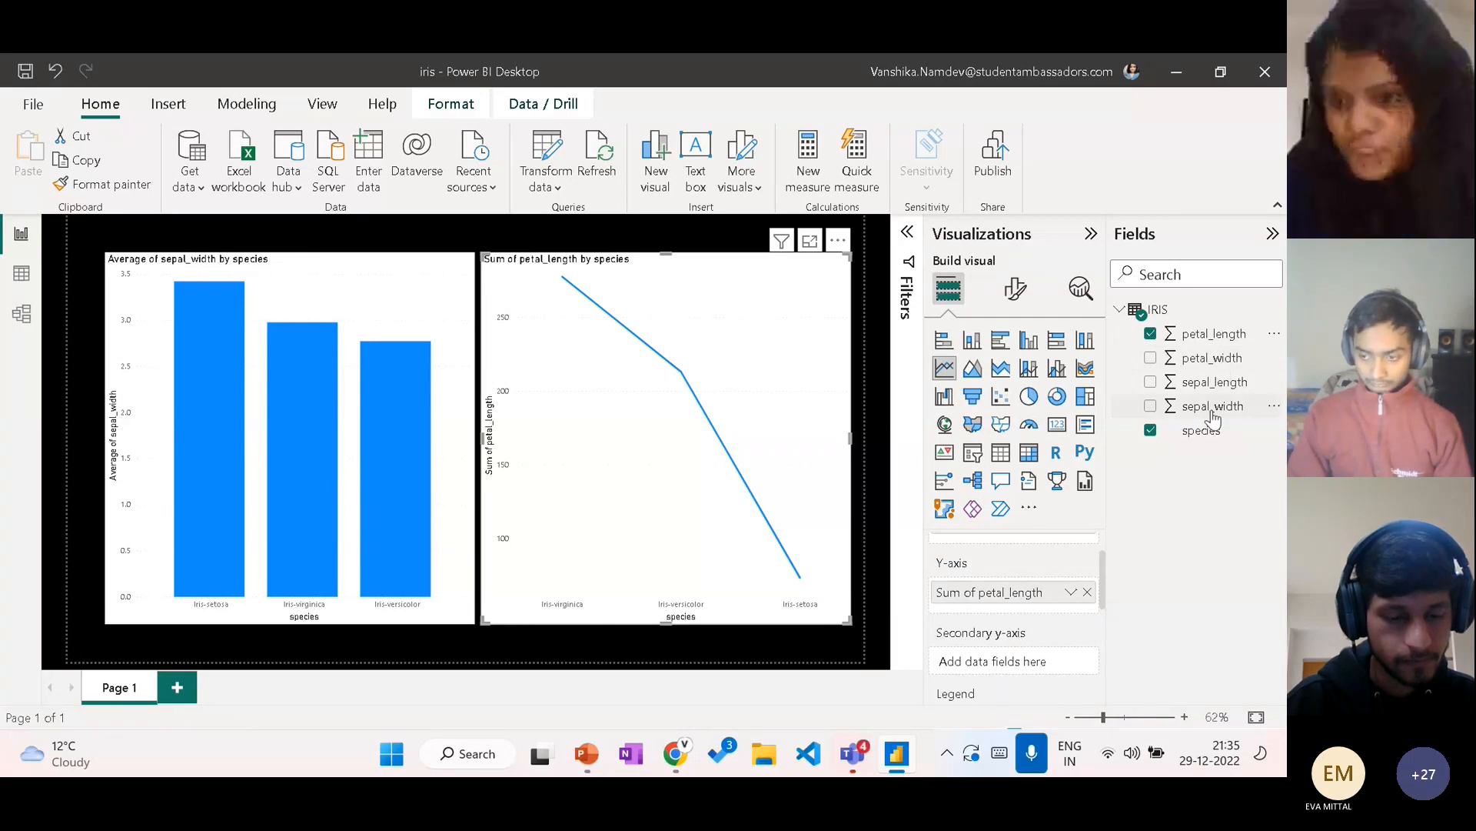
pyautogui.moveTo(1210, 415); pyautogui.dragTo(1023, 661)
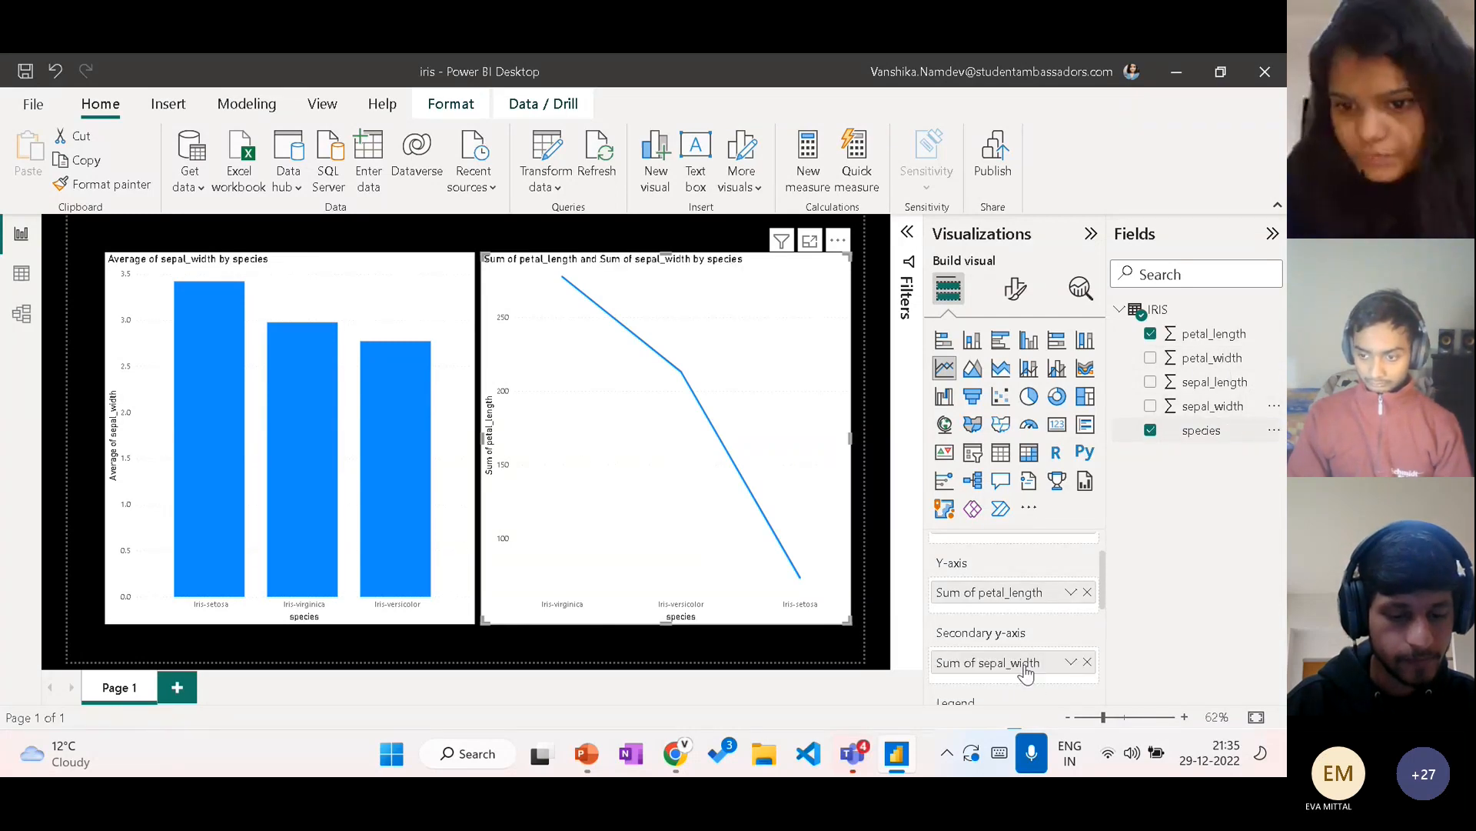
pyautogui.click(1071, 592)
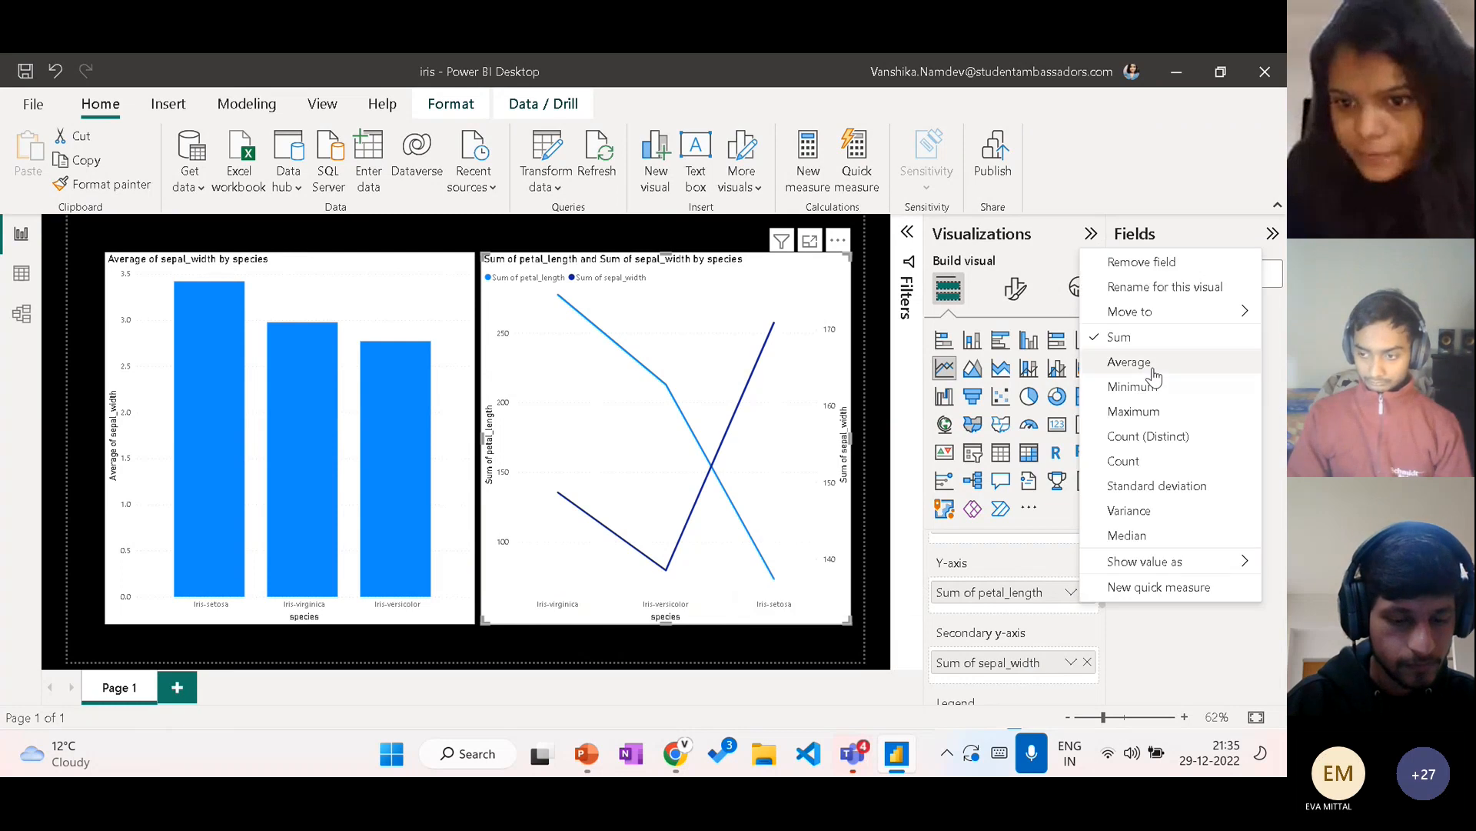
pyautogui.click(1153, 369)
pyautogui.click(1071, 662)
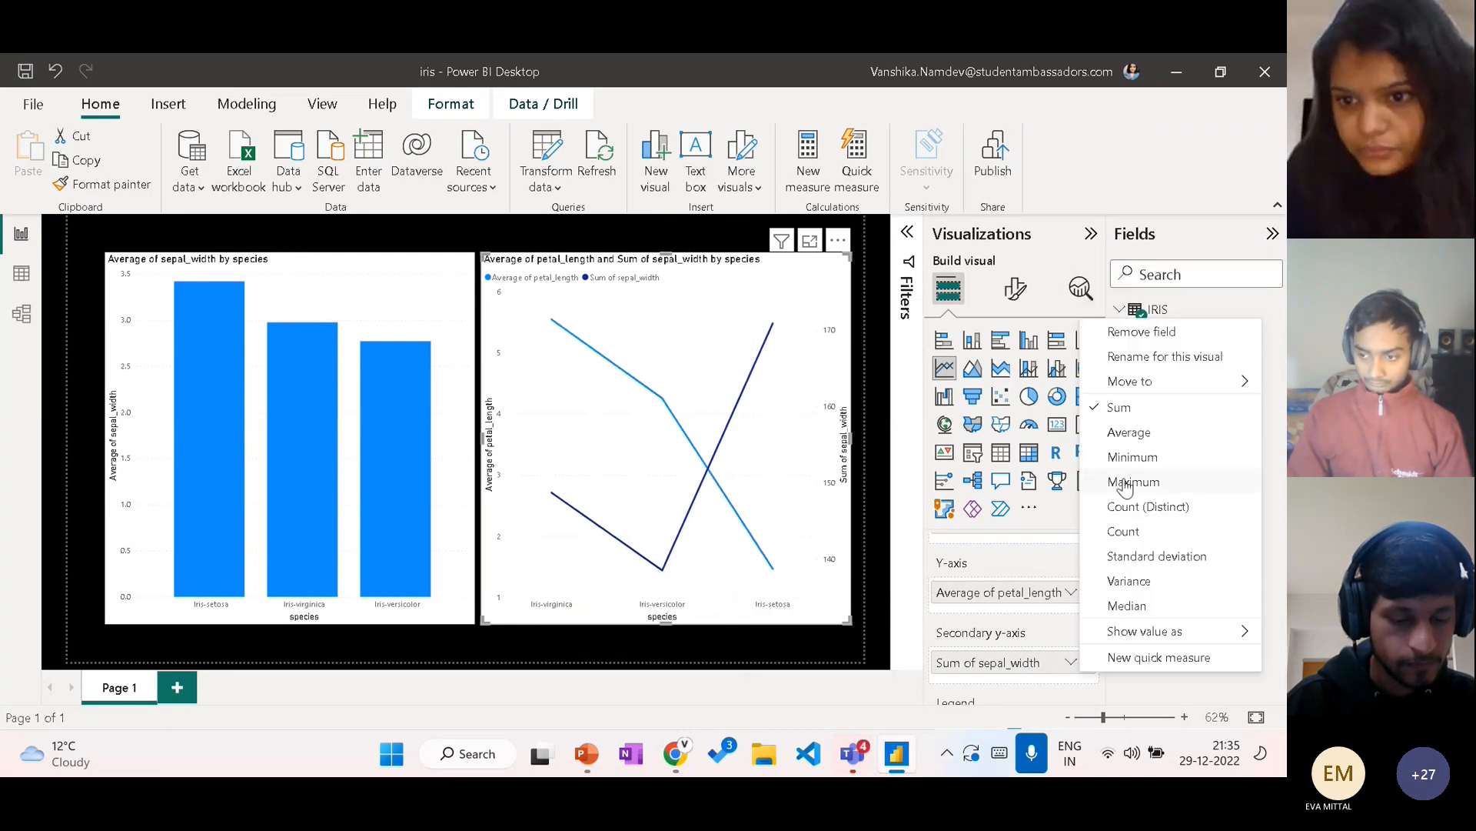
pyautogui.click(1151, 432)
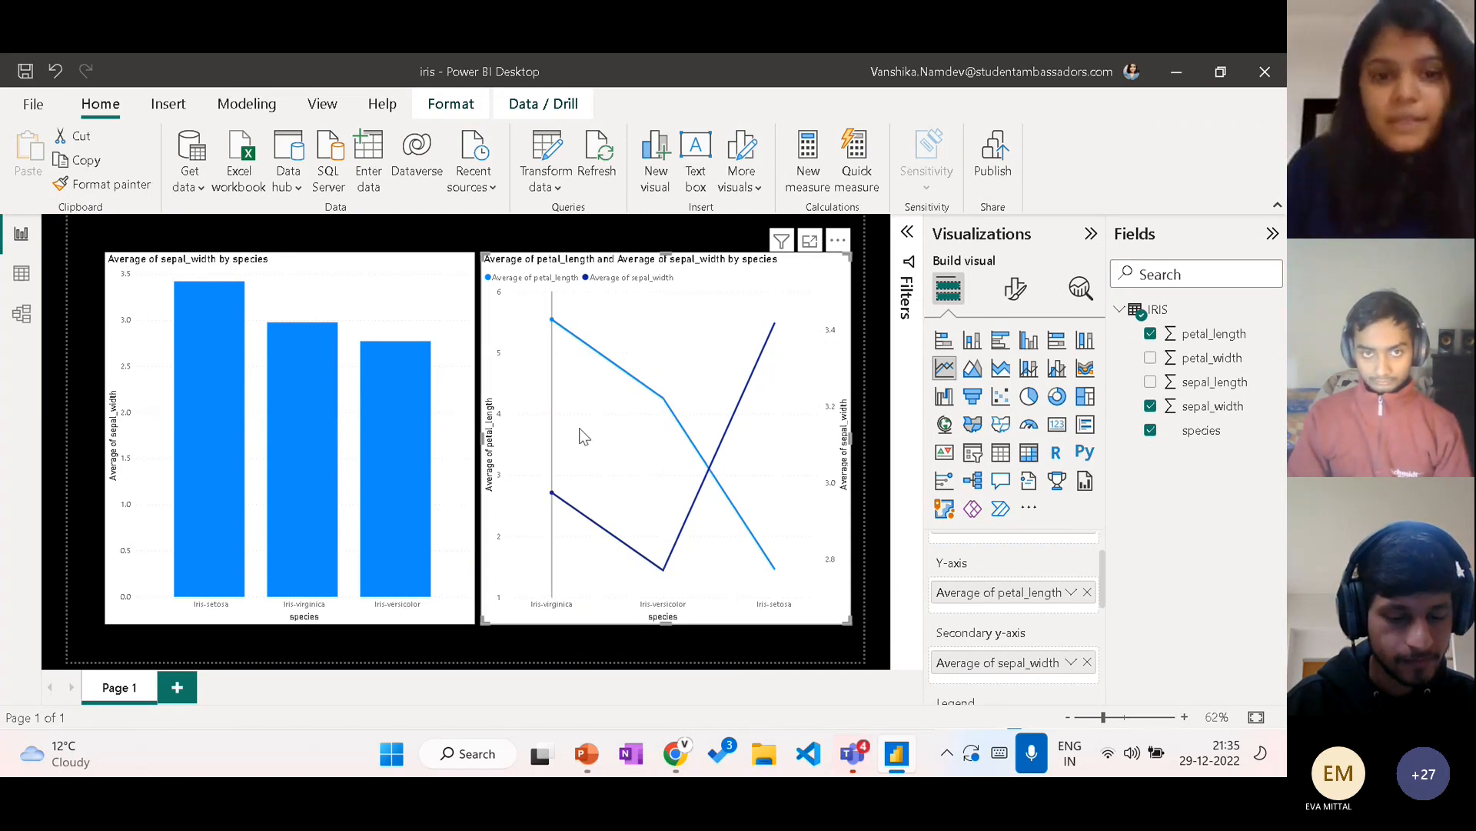
# Step: Examine the average petal_length and sepal_width of each species in the line chart
pyautogui.moveTo(573, 475)
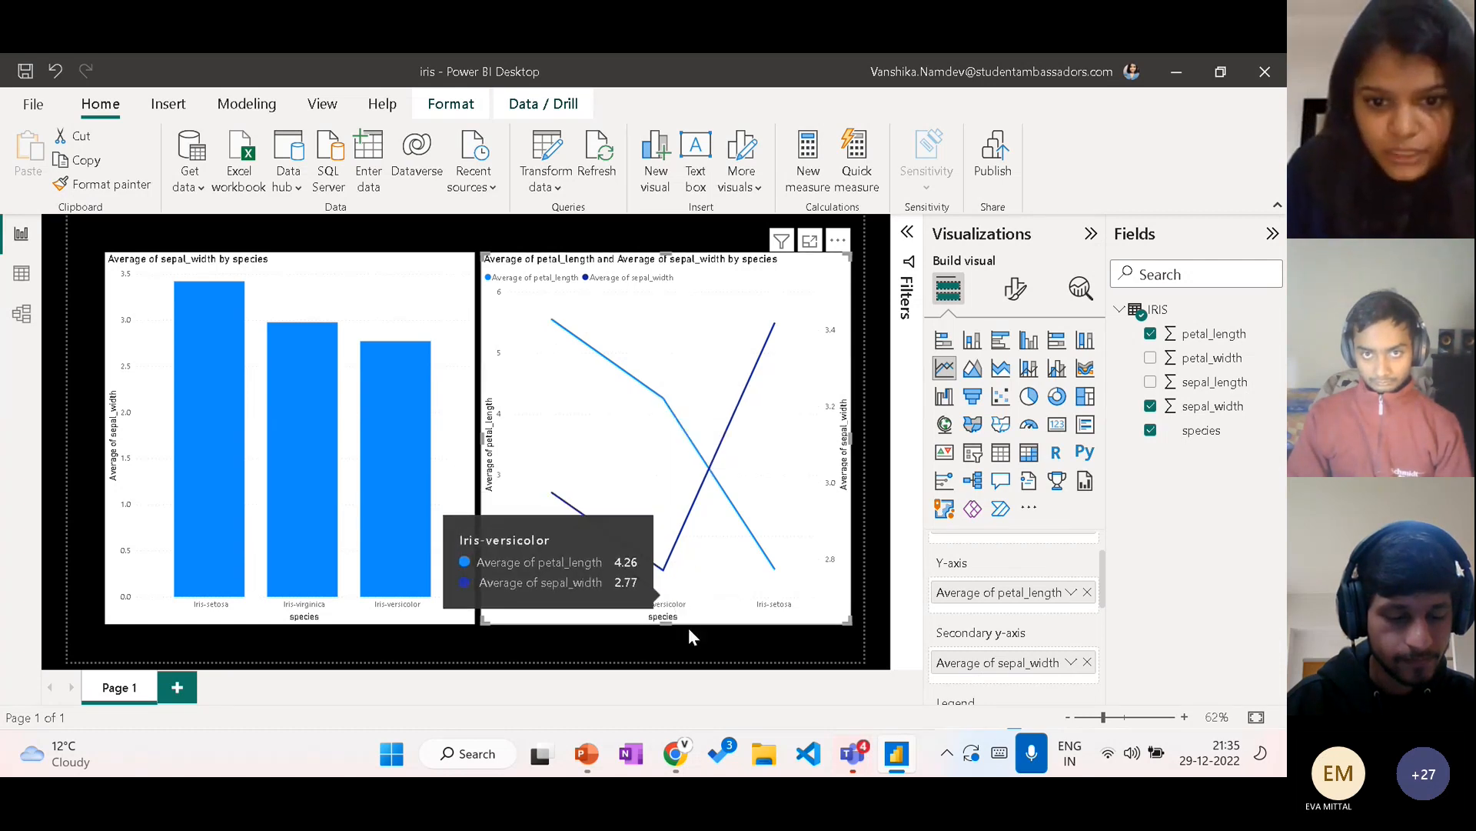
pyautogui.moveTo(796, 589)
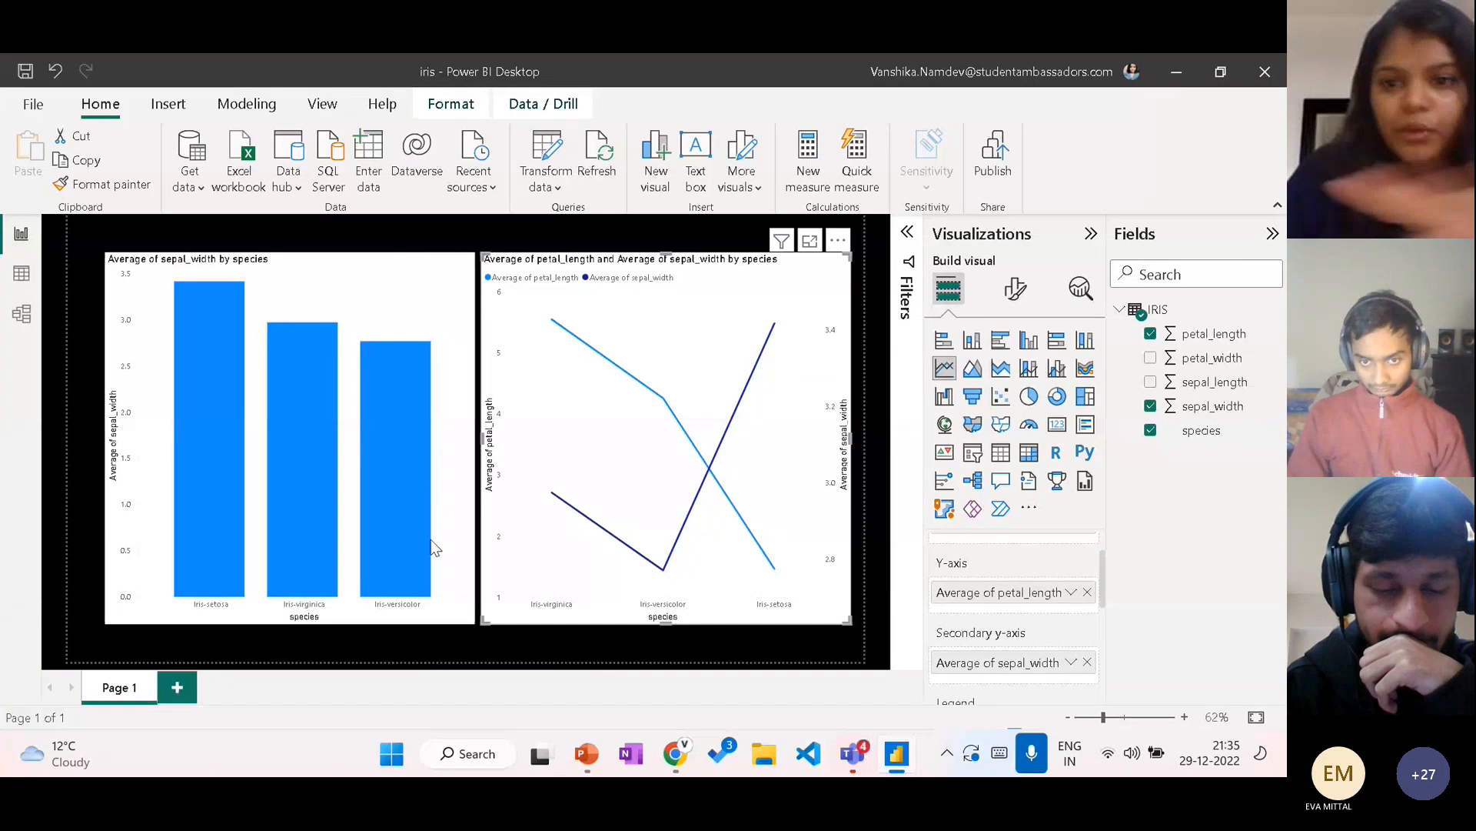
pyautogui.moveTo(536, 589)
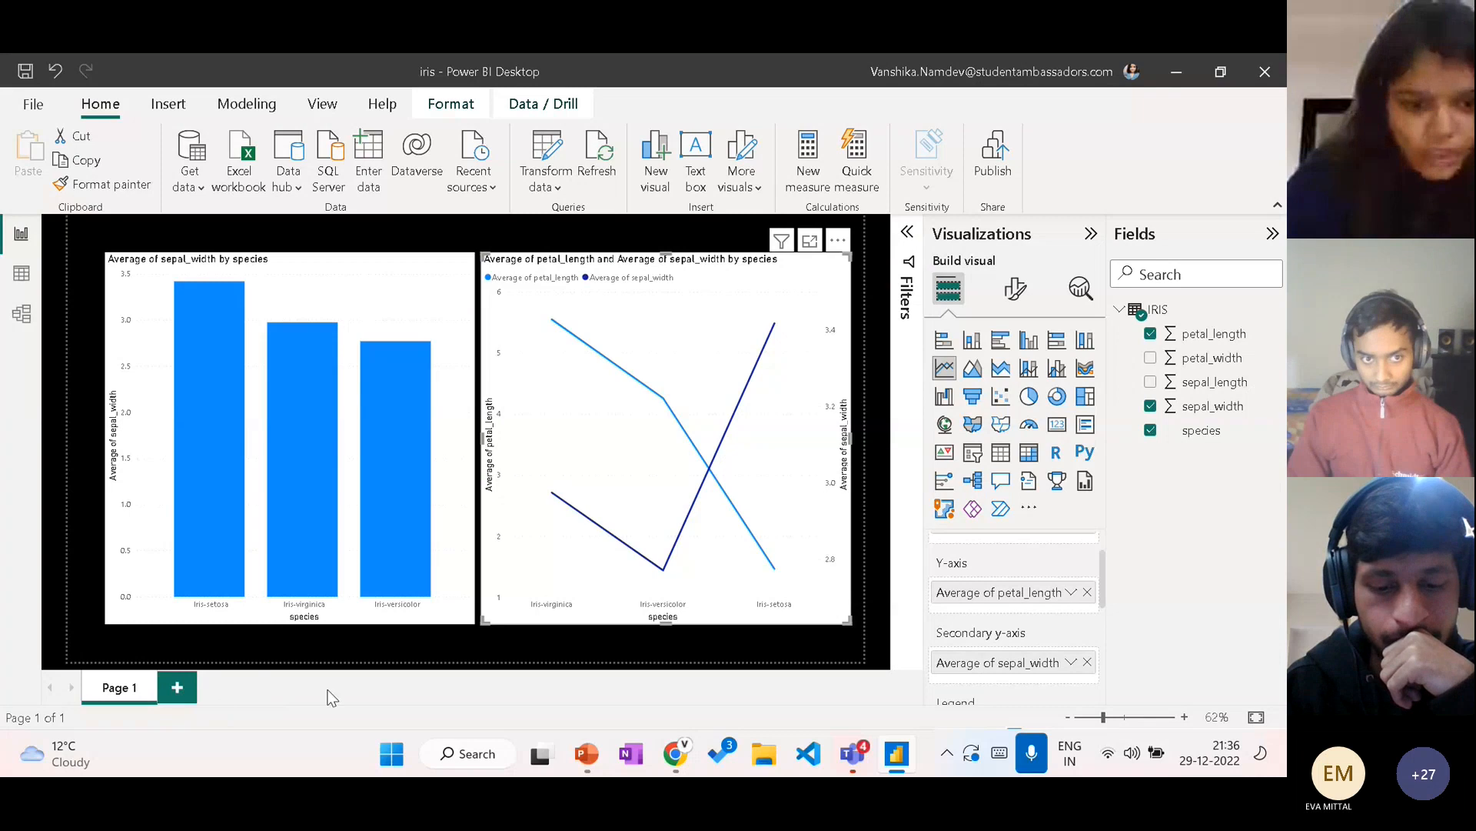
# Step: Add a second report page and place an empty Card visual near its upper-left corner
pyautogui.click(178, 693)
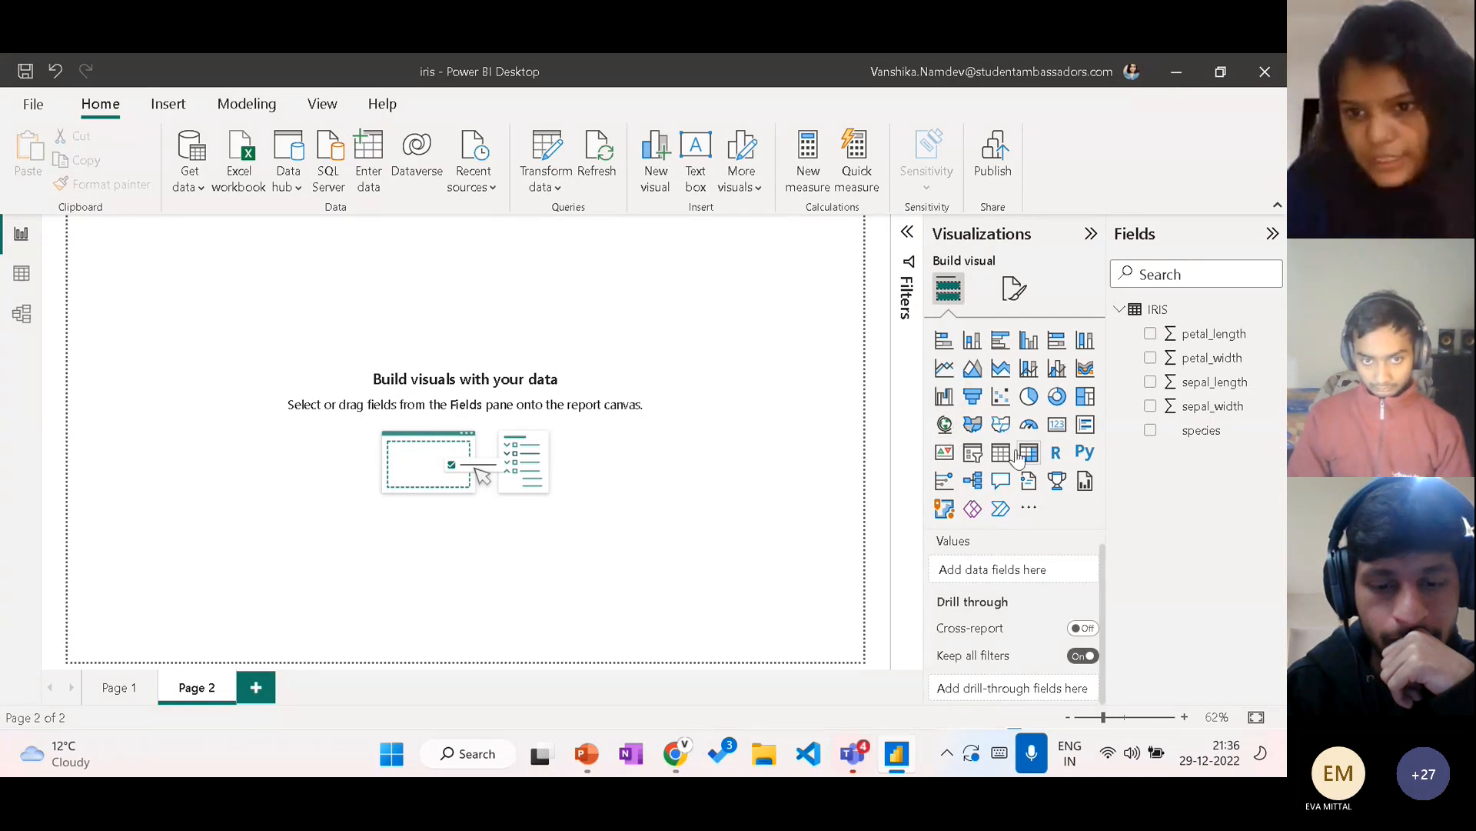
pyautogui.click(1060, 431)
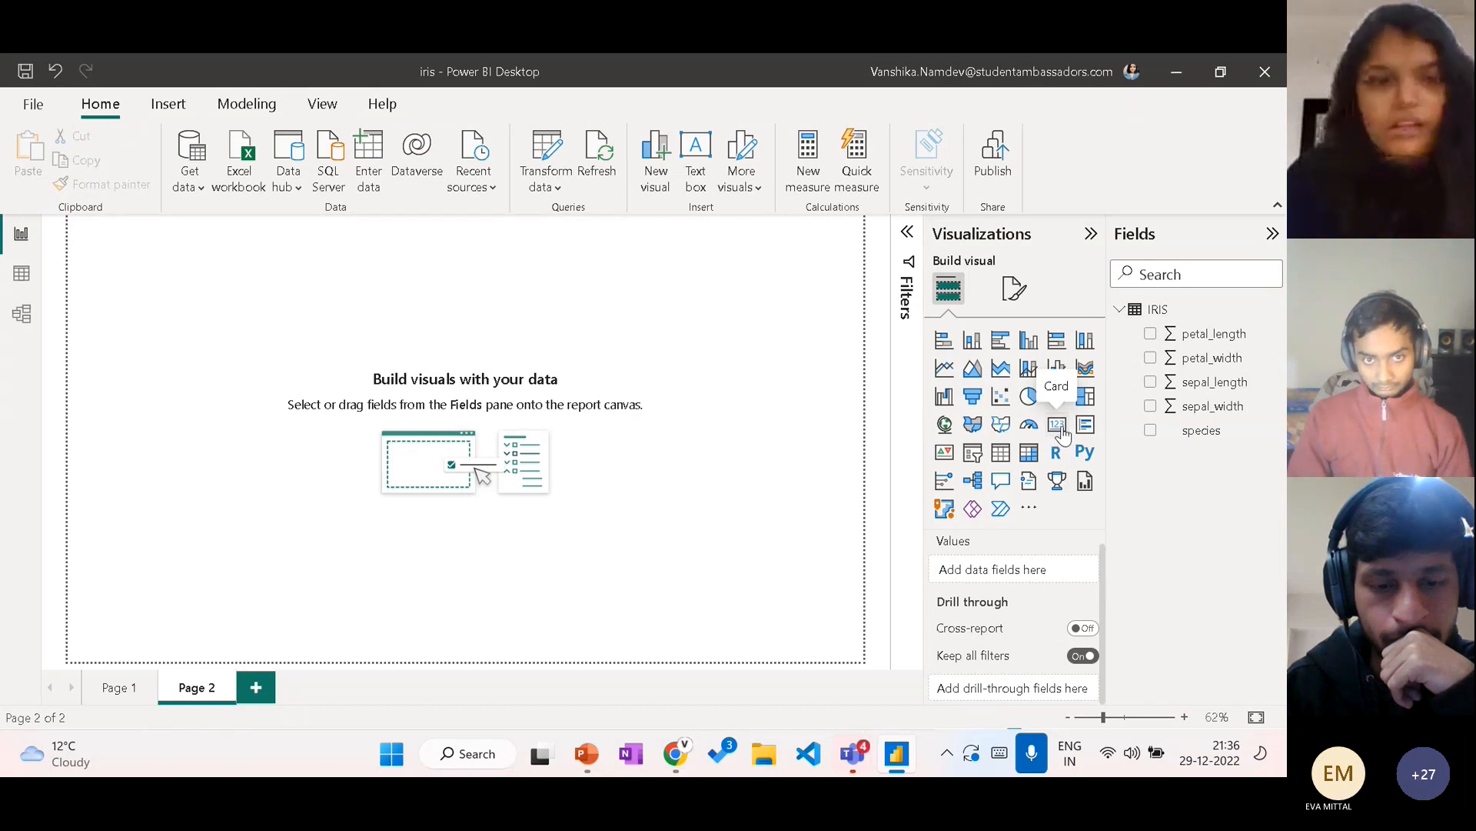
pyautogui.moveTo(229, 252); pyautogui.dragTo(290, 288)
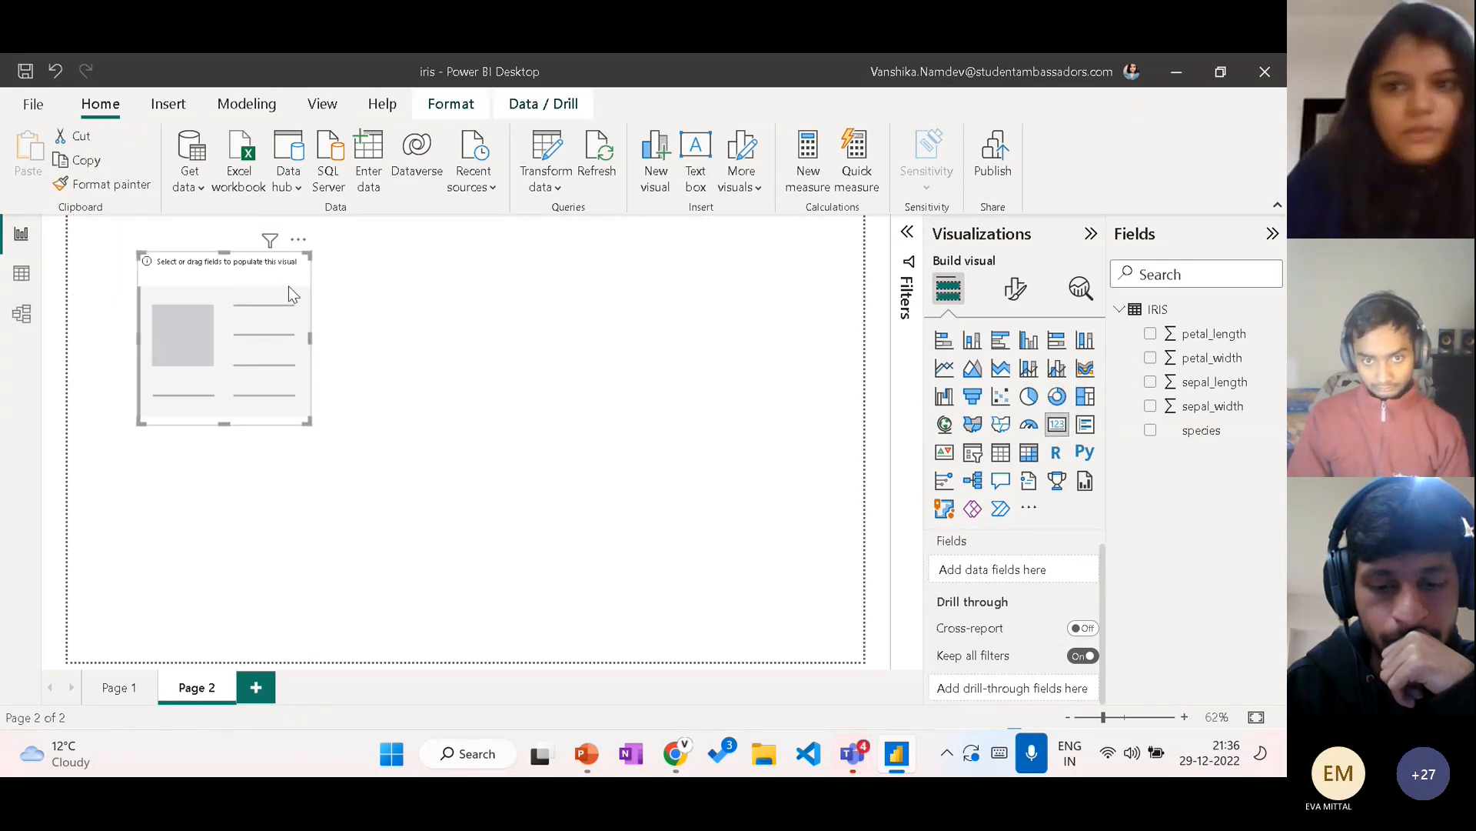
# Step: Set the wallpaper color of Page 2 to black
pyautogui.click(1015, 287)
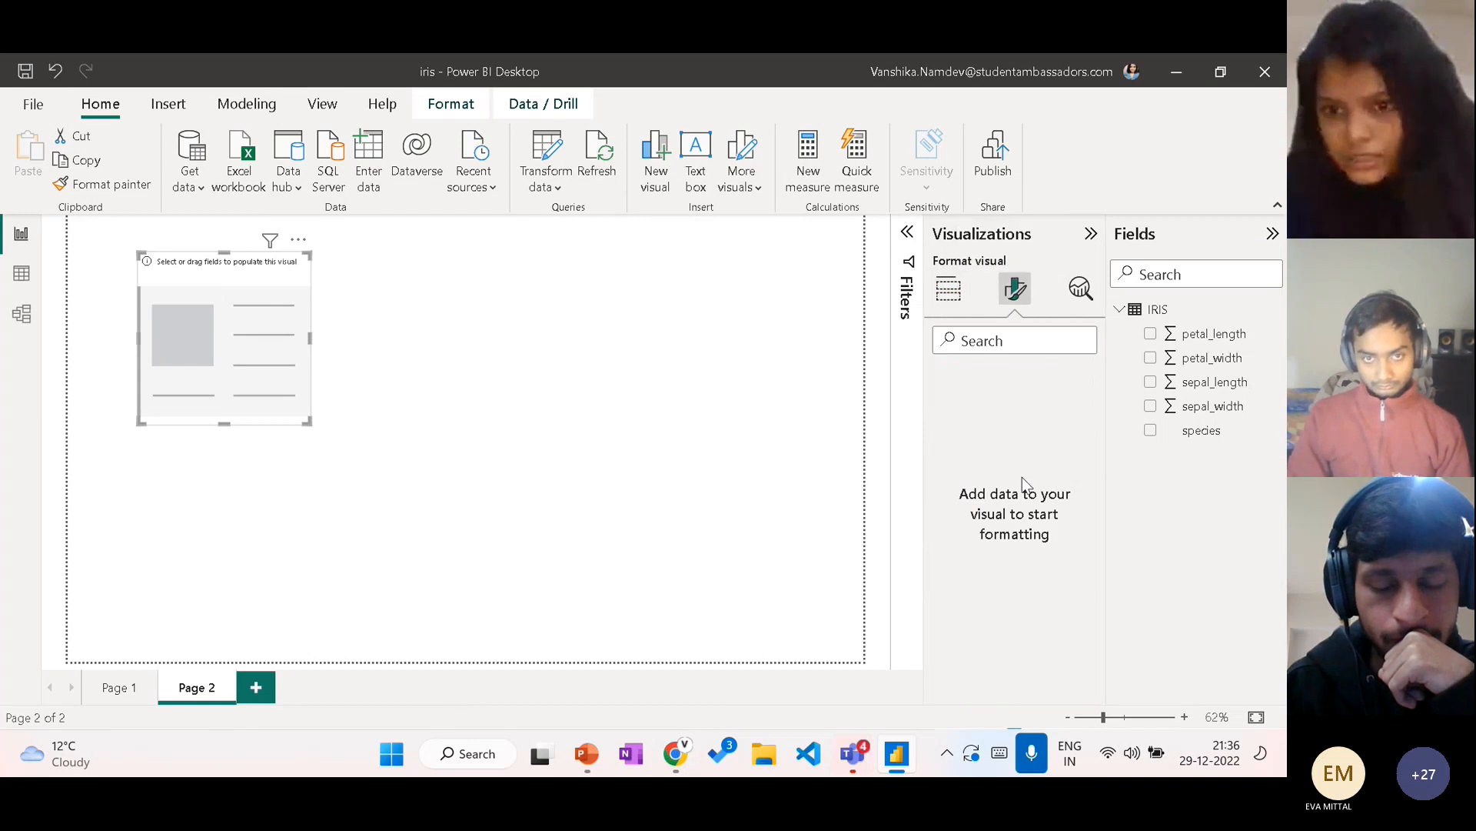
pyautogui.click(789, 311)
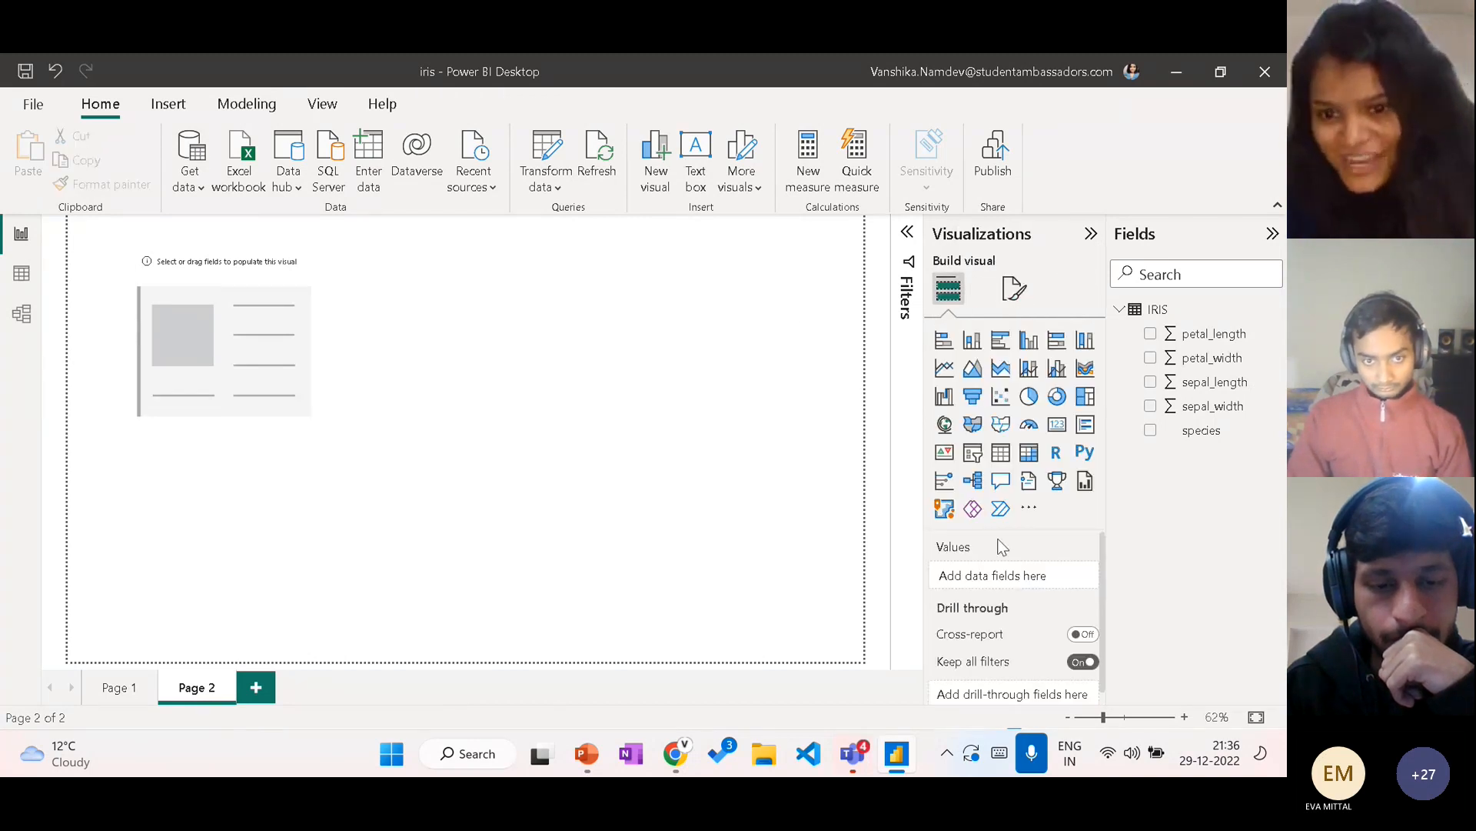
pyautogui.click(1007, 296)
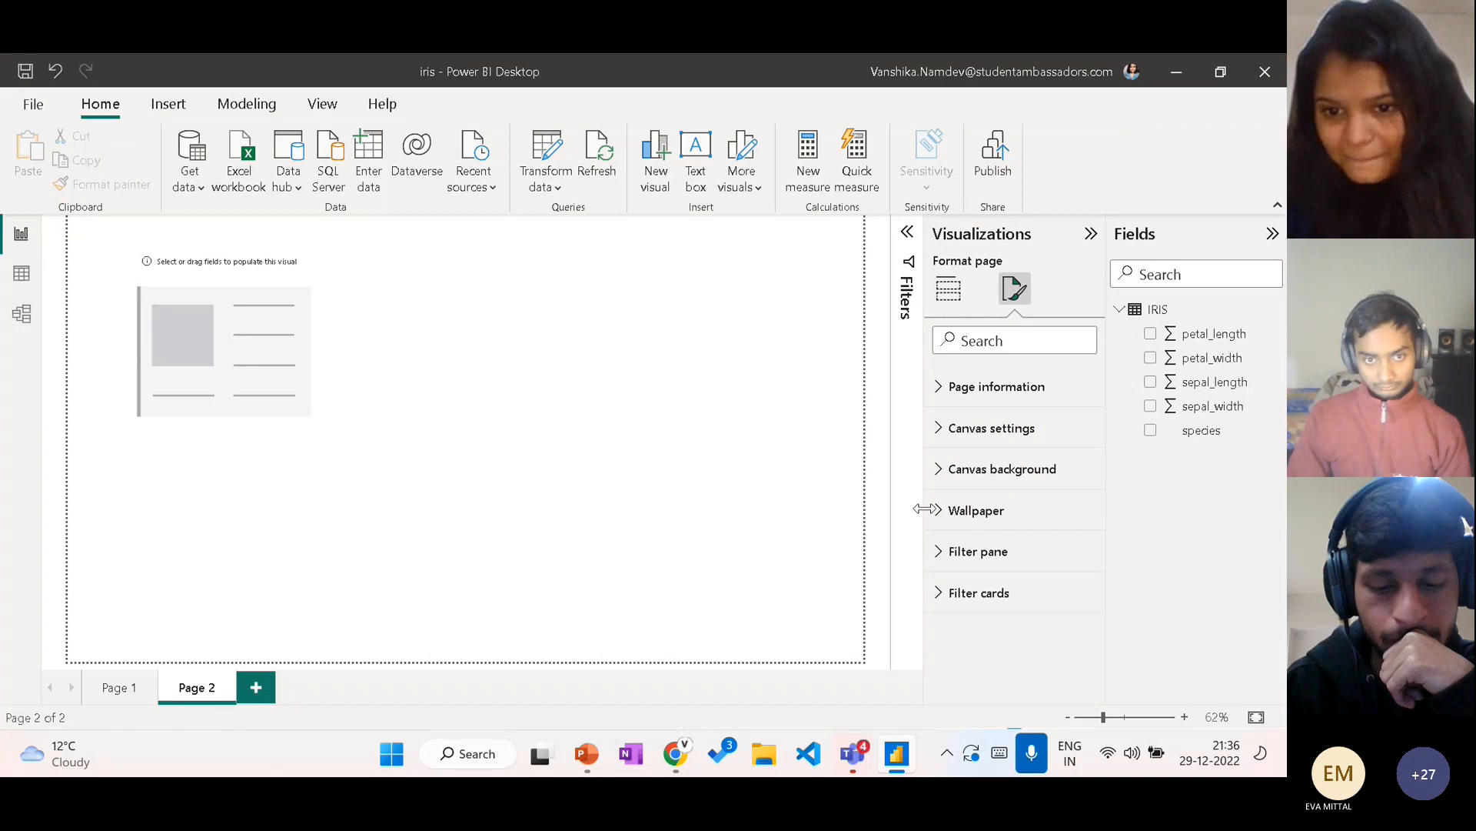
pyautogui.click(946, 510)
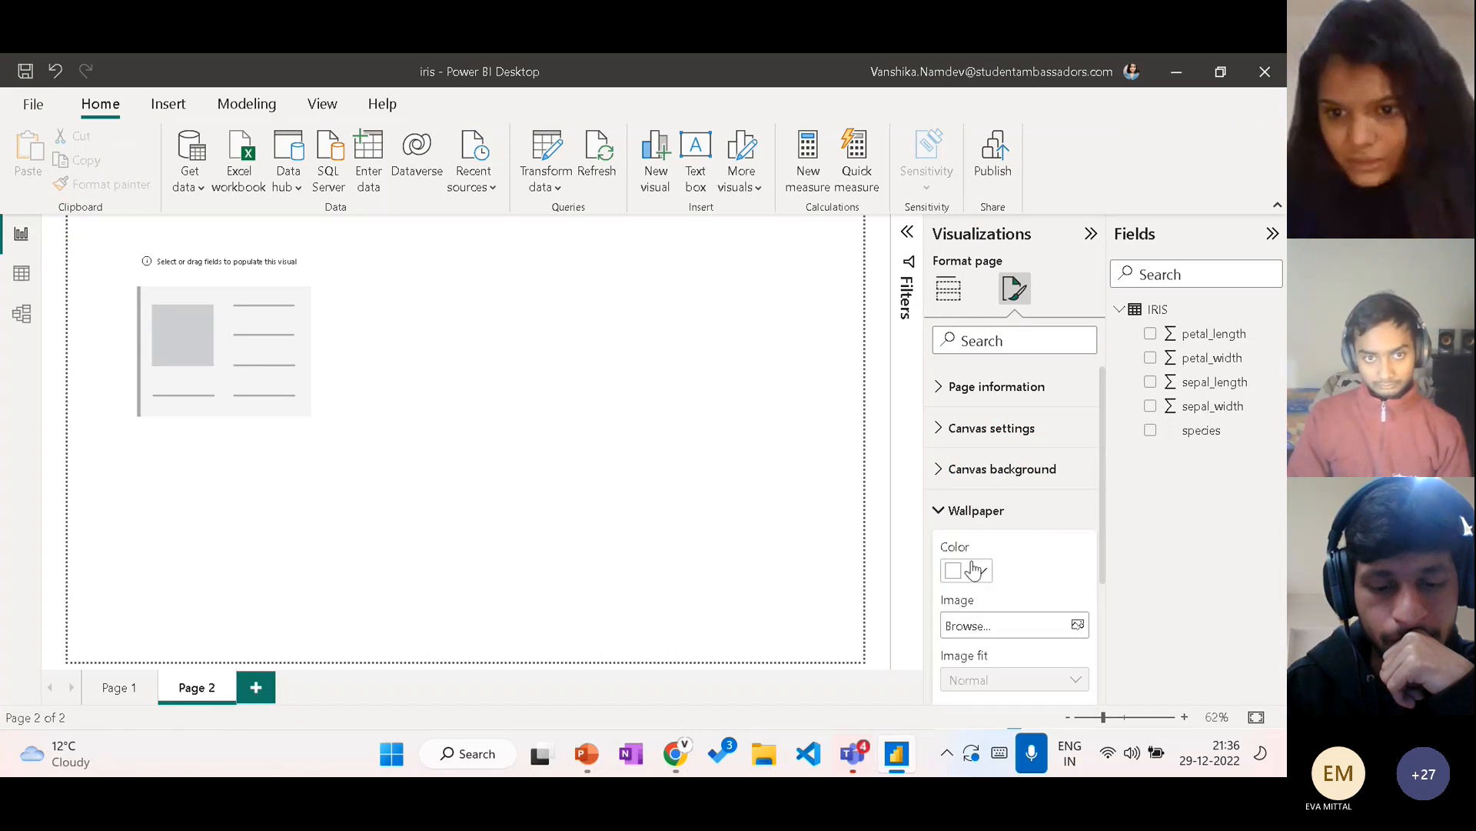
pyautogui.click(975, 569)
pyautogui.click(964, 485)
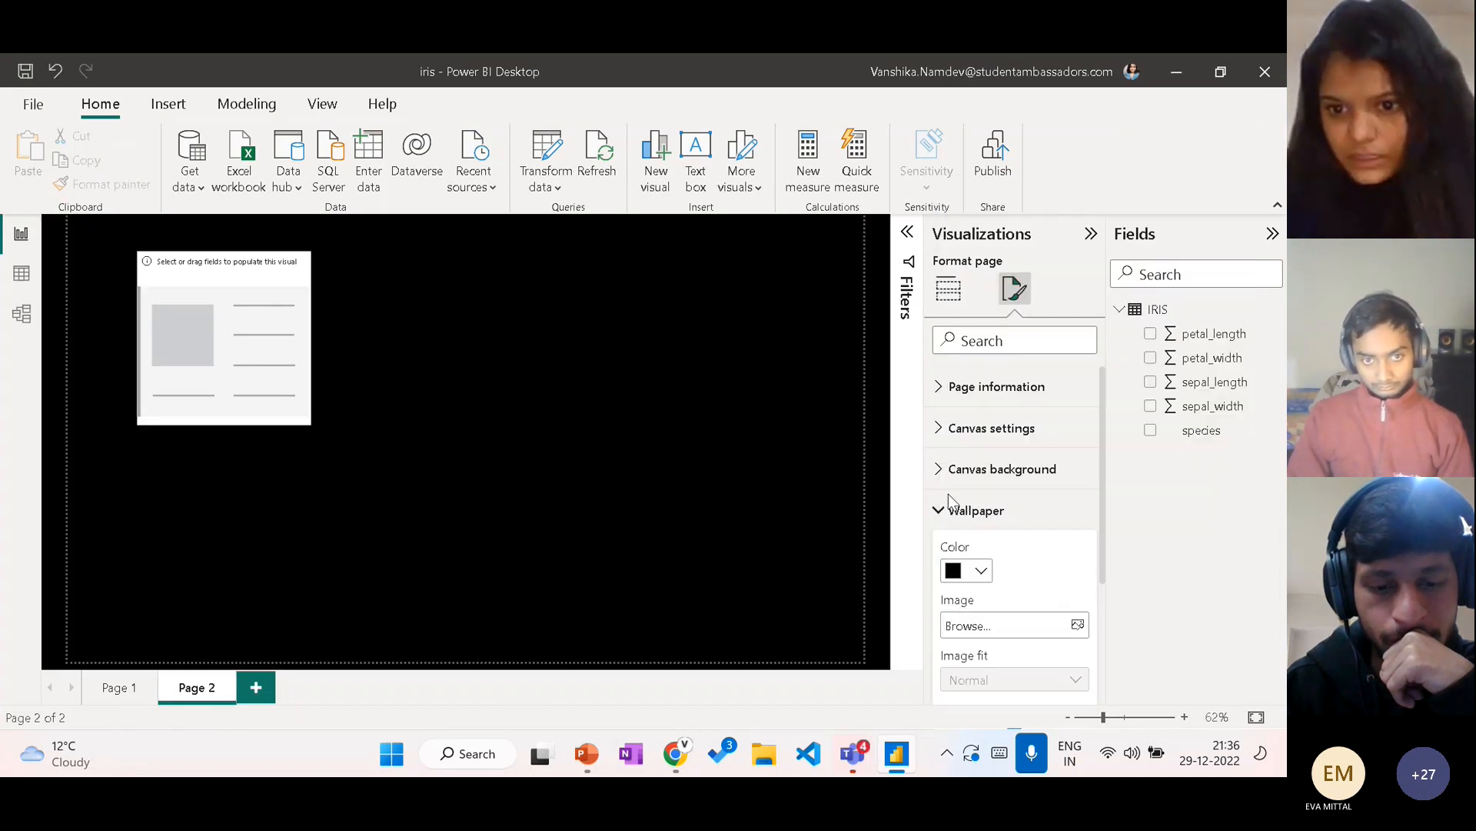
# Step: Move the card slightly upward and fill it with petal_length aggregated as Average
pyautogui.click(370, 334)
pyautogui.moveTo(284, 274)
pyautogui.mouseDown()
pyautogui.moveTo(269, 273)
pyautogui.moveTo(305, 285)
pyautogui.mouseUp()
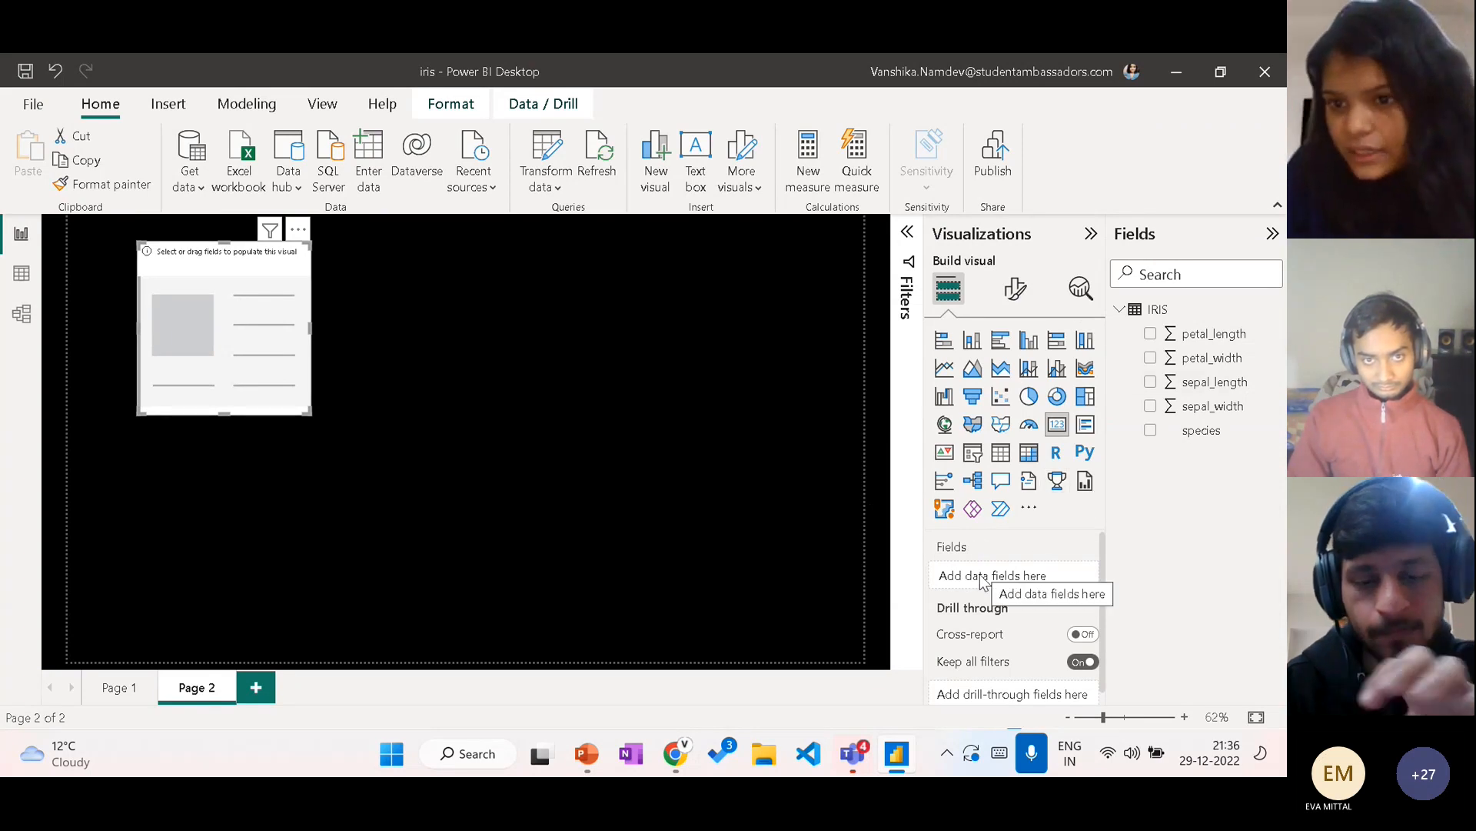
pyautogui.moveTo(1210, 348); pyautogui.dragTo(1022, 588)
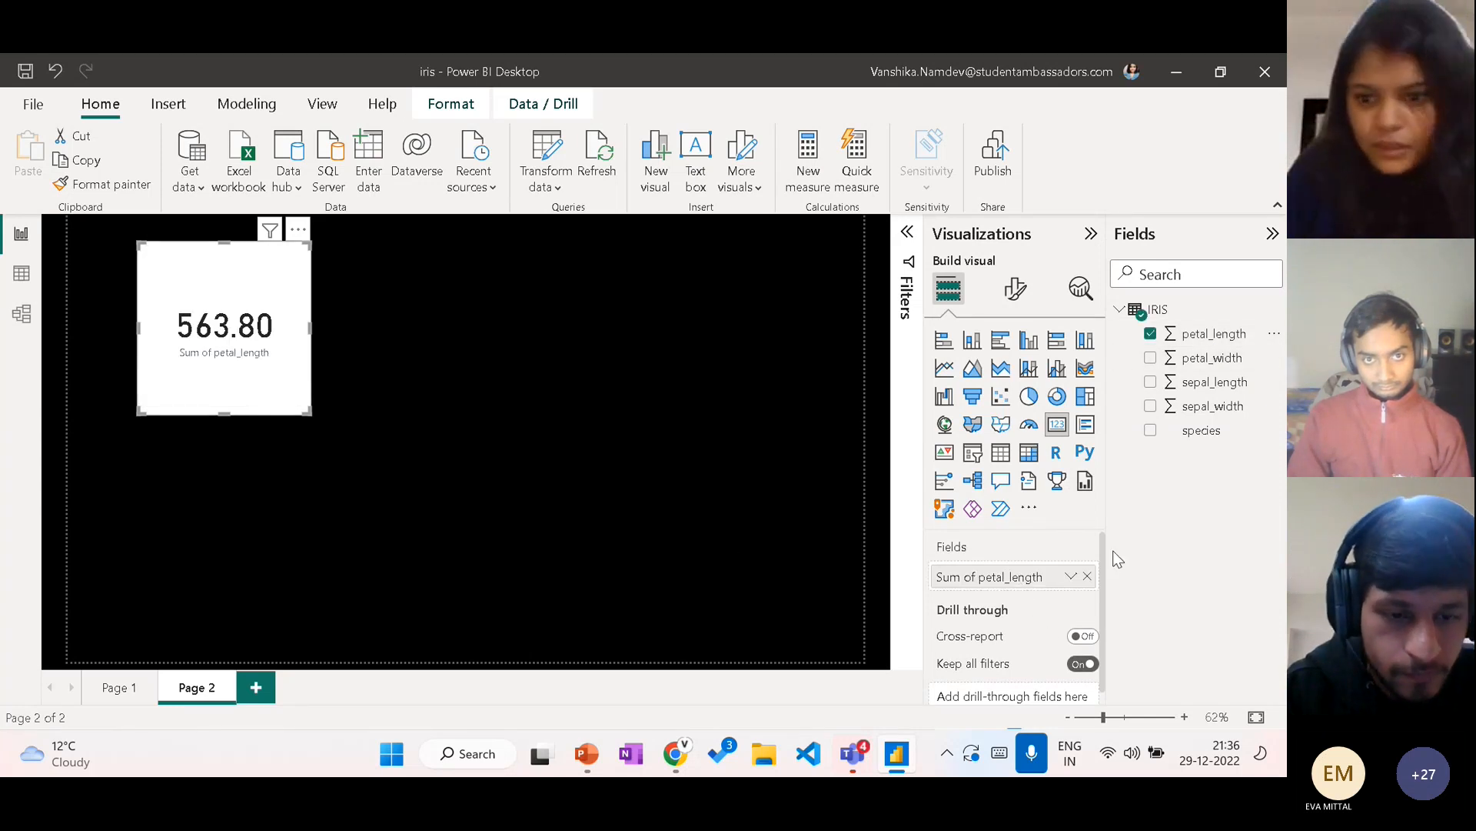
pyautogui.click(1072, 578)
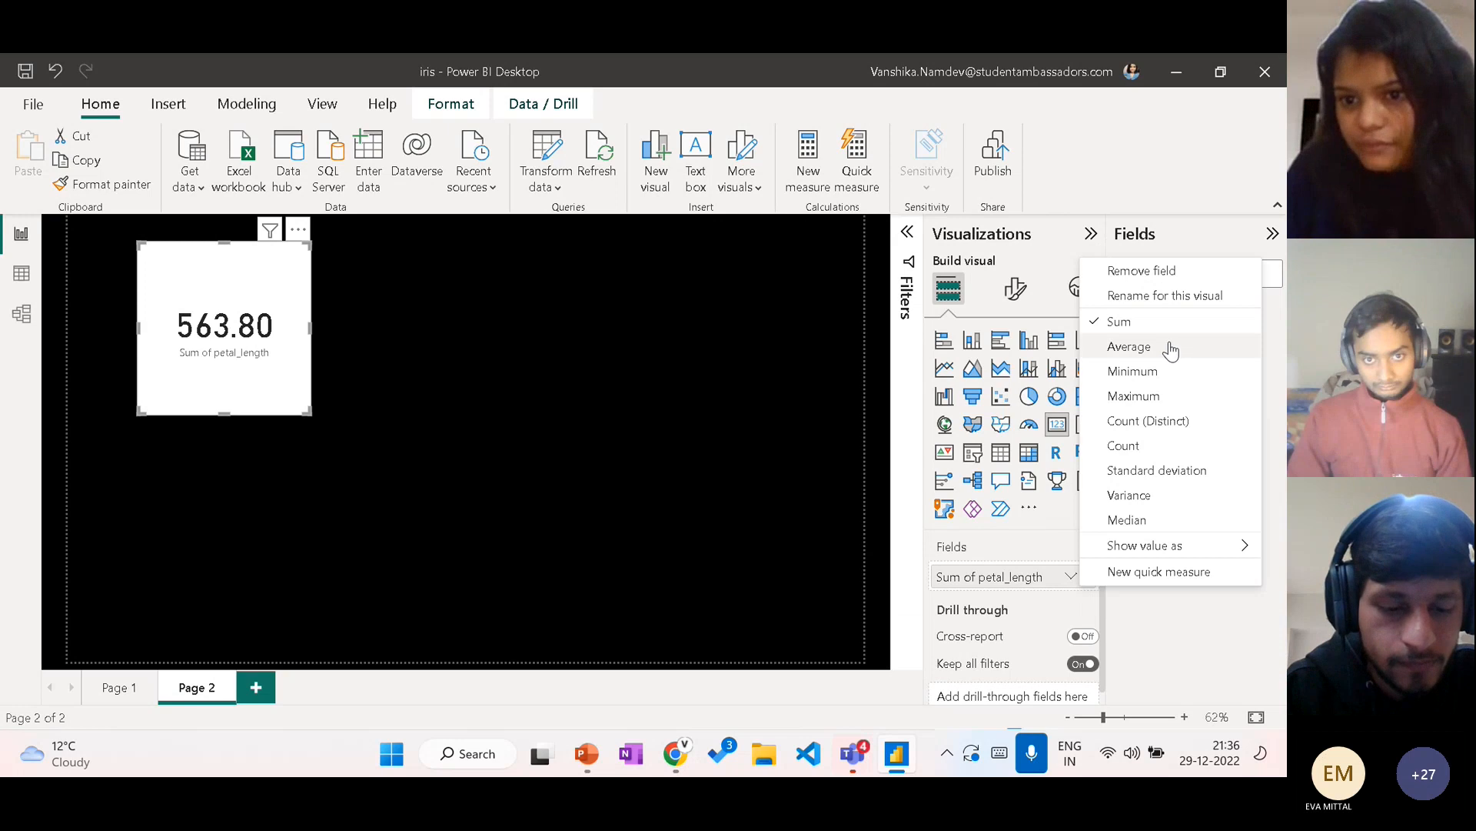
pyautogui.click(1169, 347)
pyautogui.click(1071, 577)
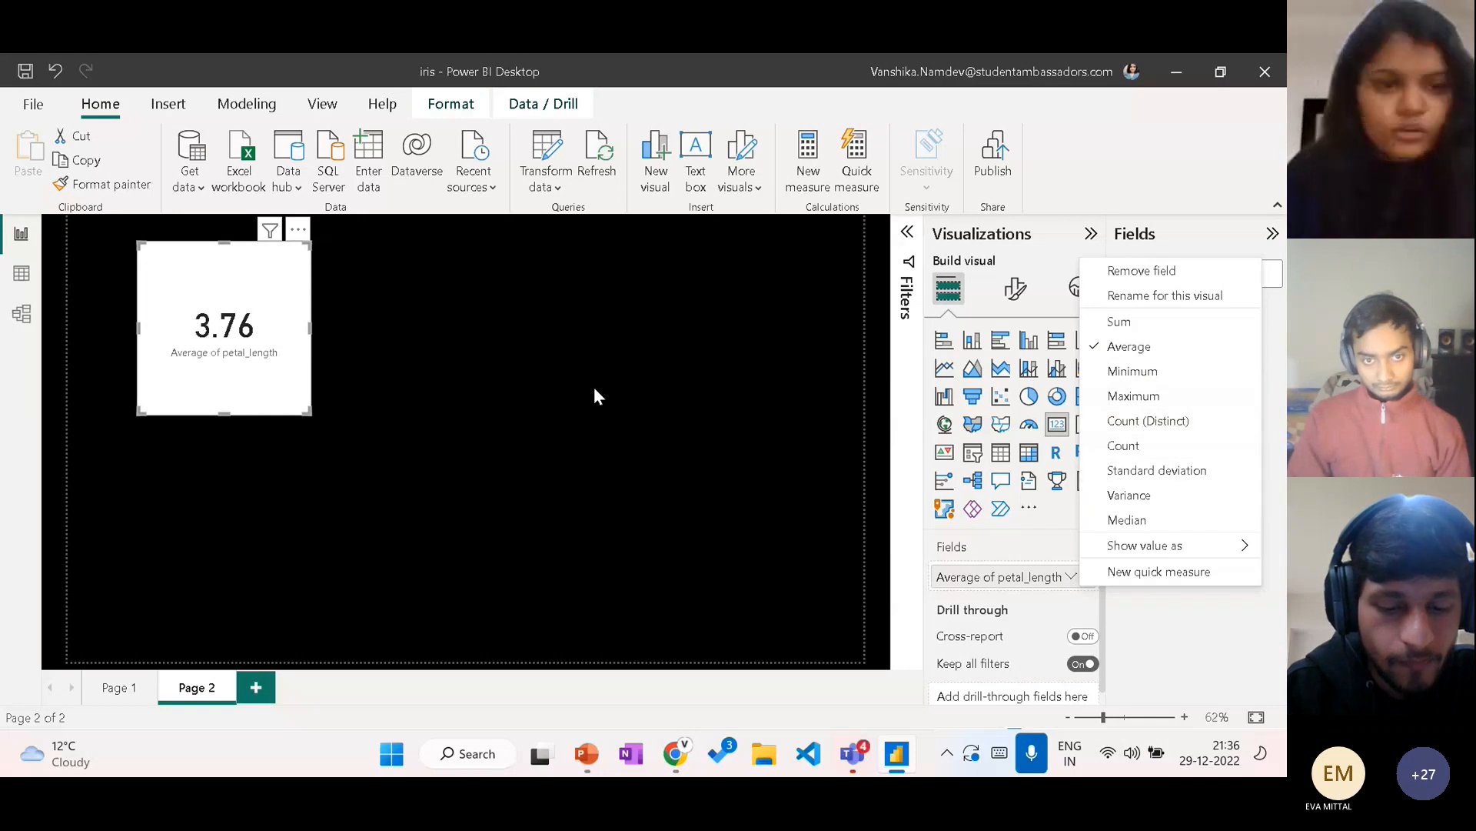
pyautogui.click(138, 253)
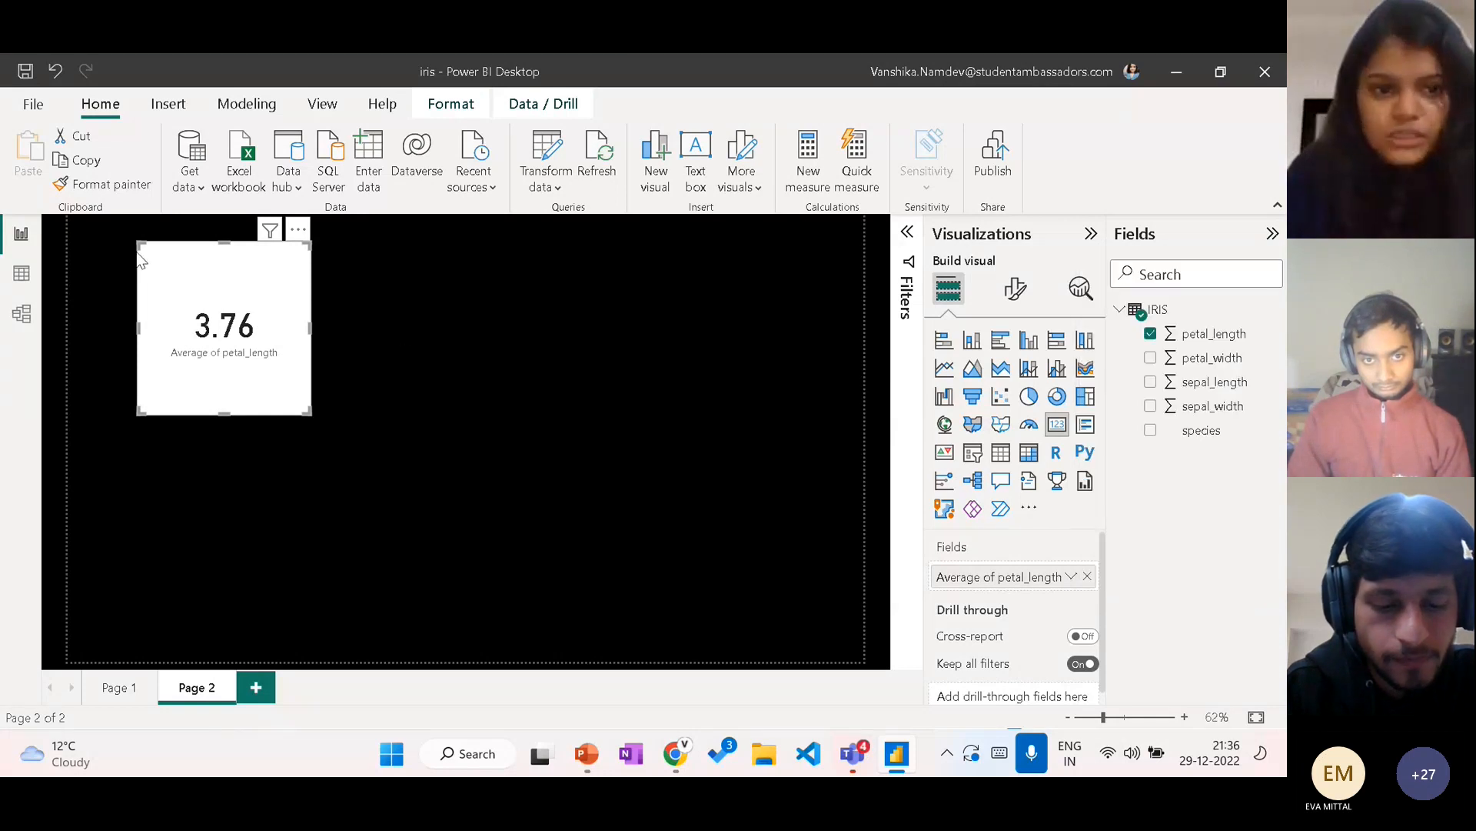
# Step: Add a second Card visual to the right of the petal_length card and shift the petal_length card slightly right
pyautogui.click(616, 428)
pyautogui.click(1058, 429)
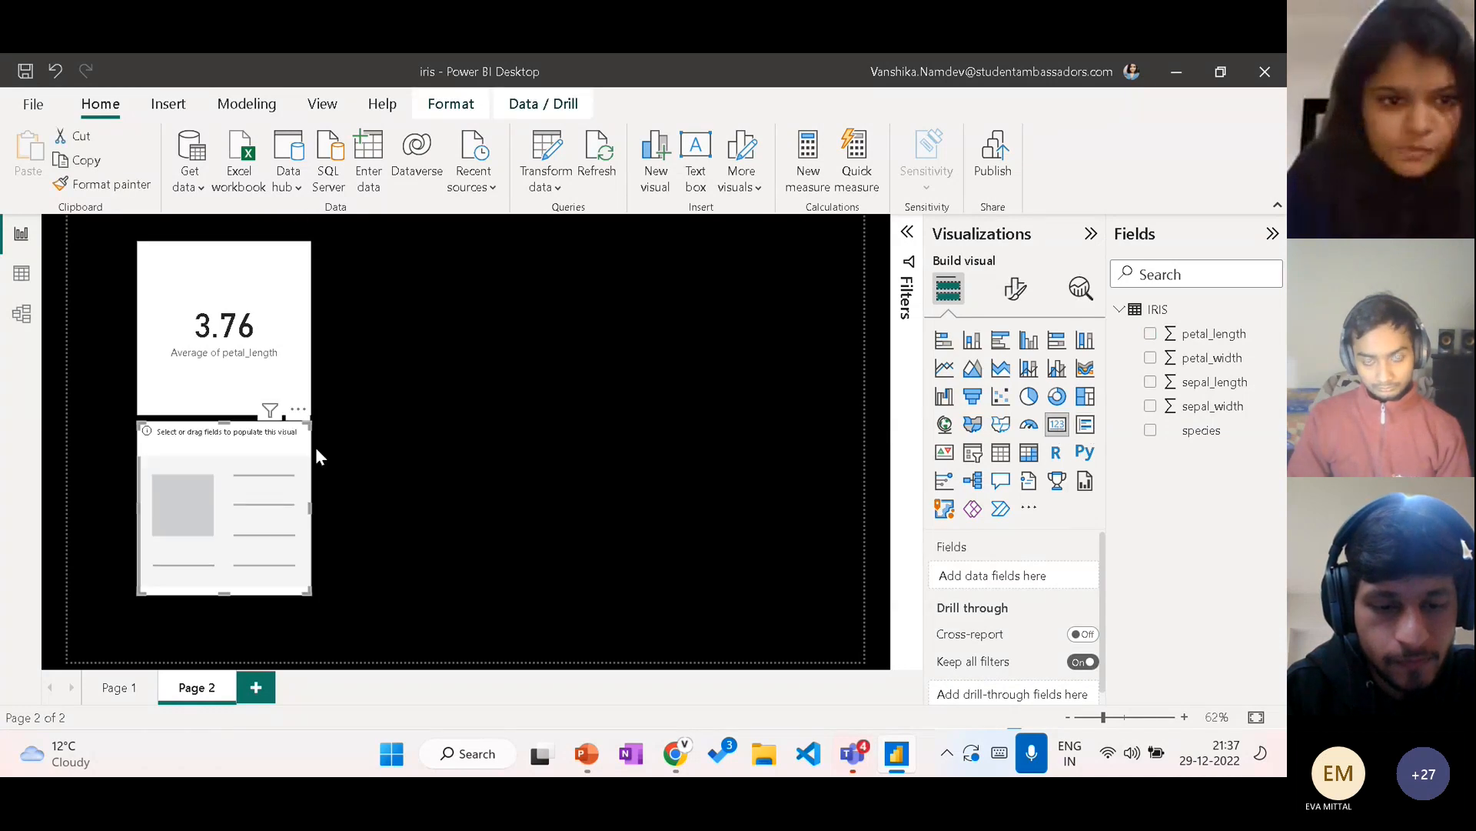
pyautogui.moveTo(300, 482); pyautogui.dragTo(722, 307)
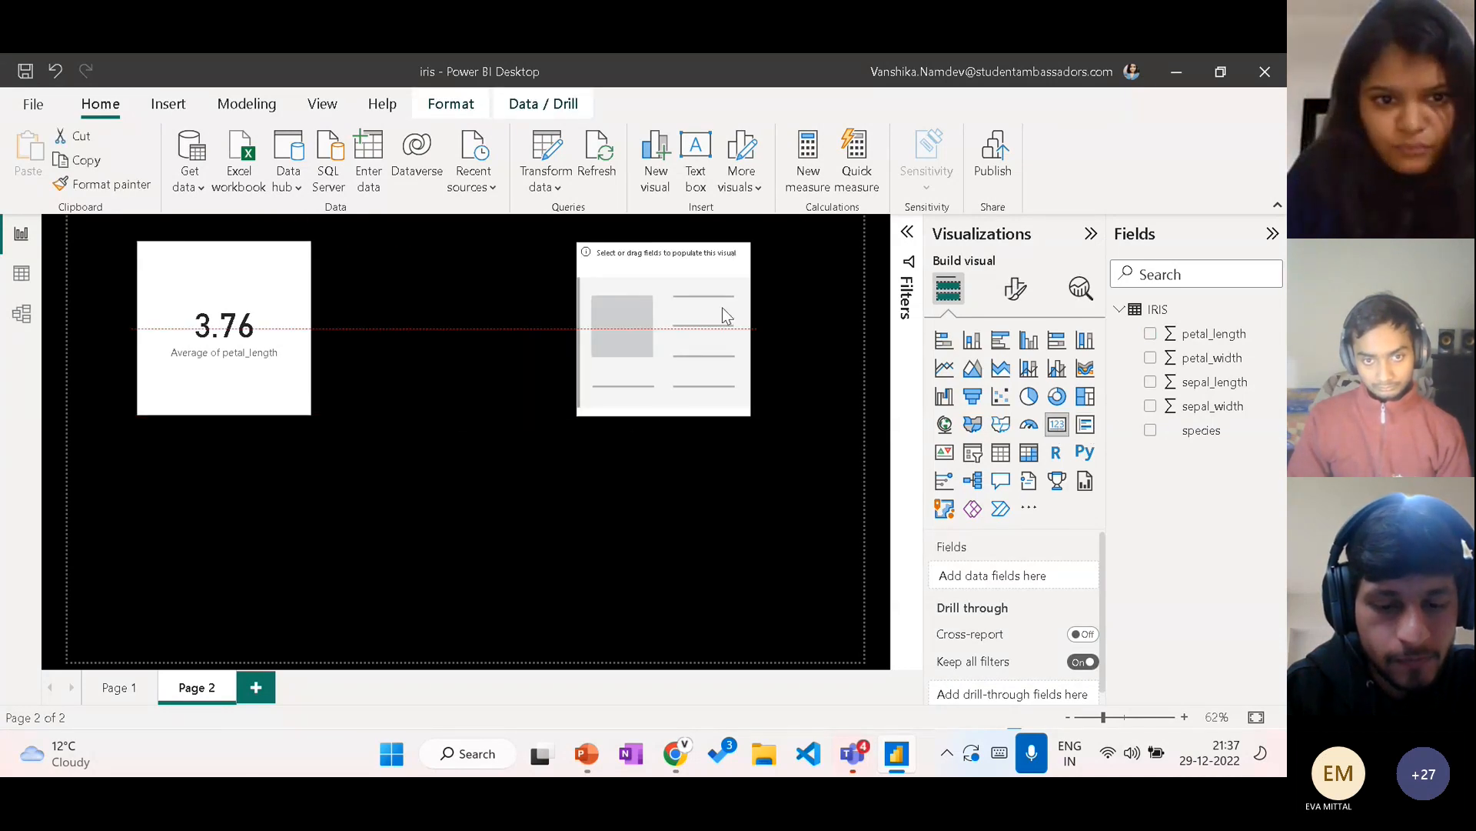
pyautogui.click(281, 303)
pyautogui.moveTo(282, 303); pyautogui.dragTo(346, 312)
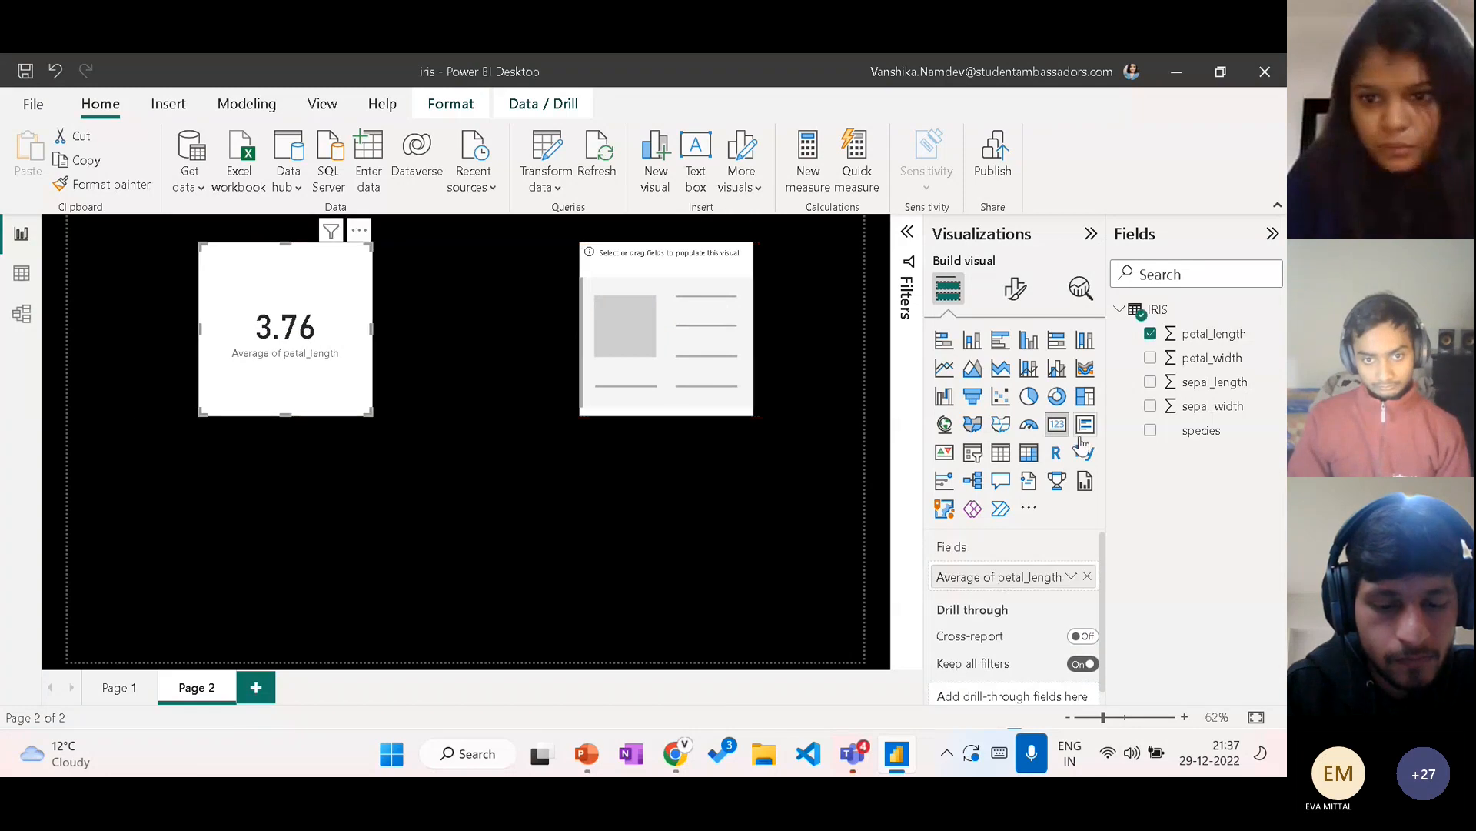
# Step: Add two more Card visuals and place one beneath each existing card to form a two-by-two grid
pyautogui.click(643, 614)
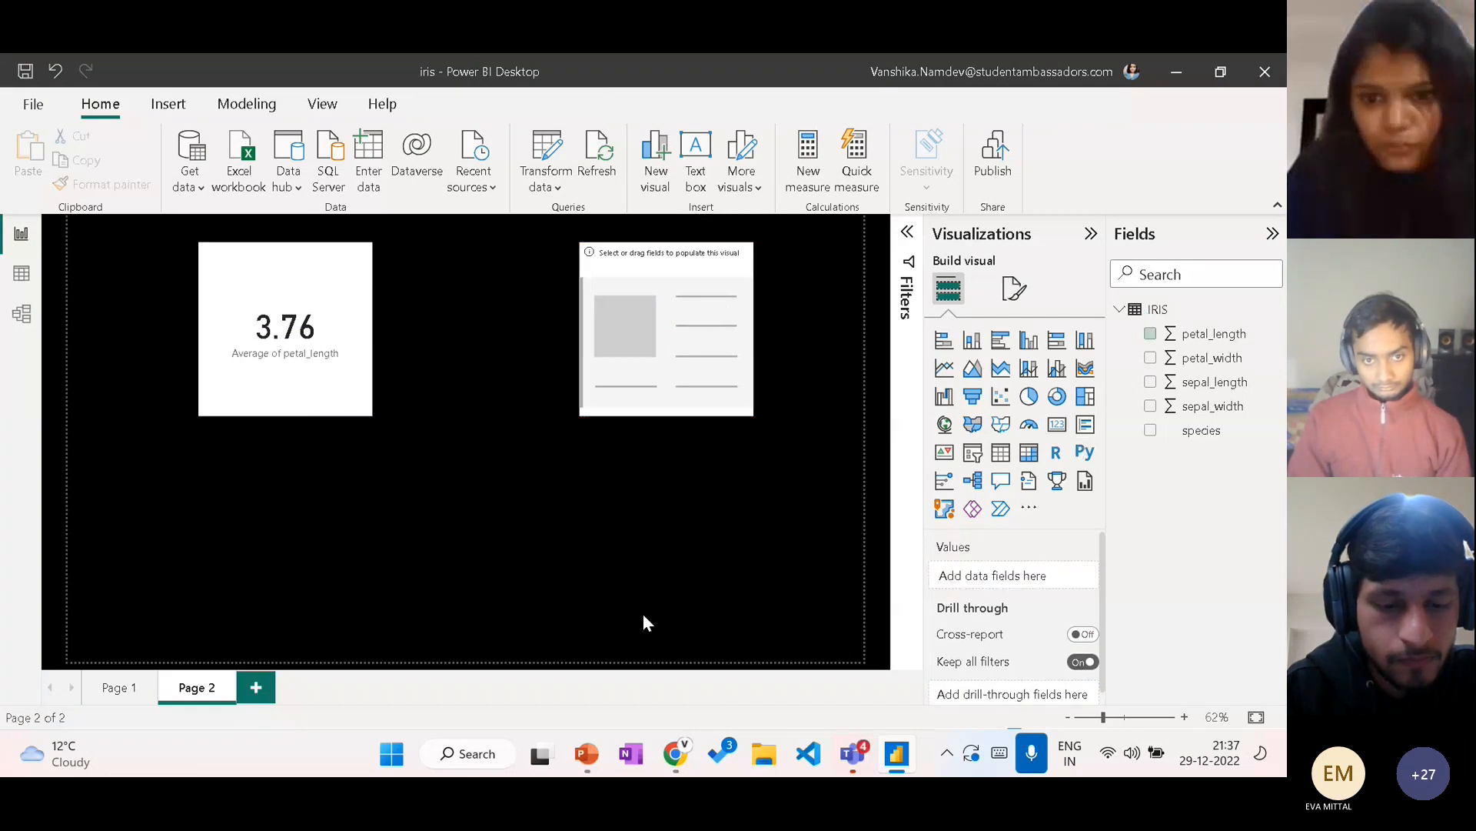
pyautogui.click(1057, 424)
pyautogui.click(676, 511)
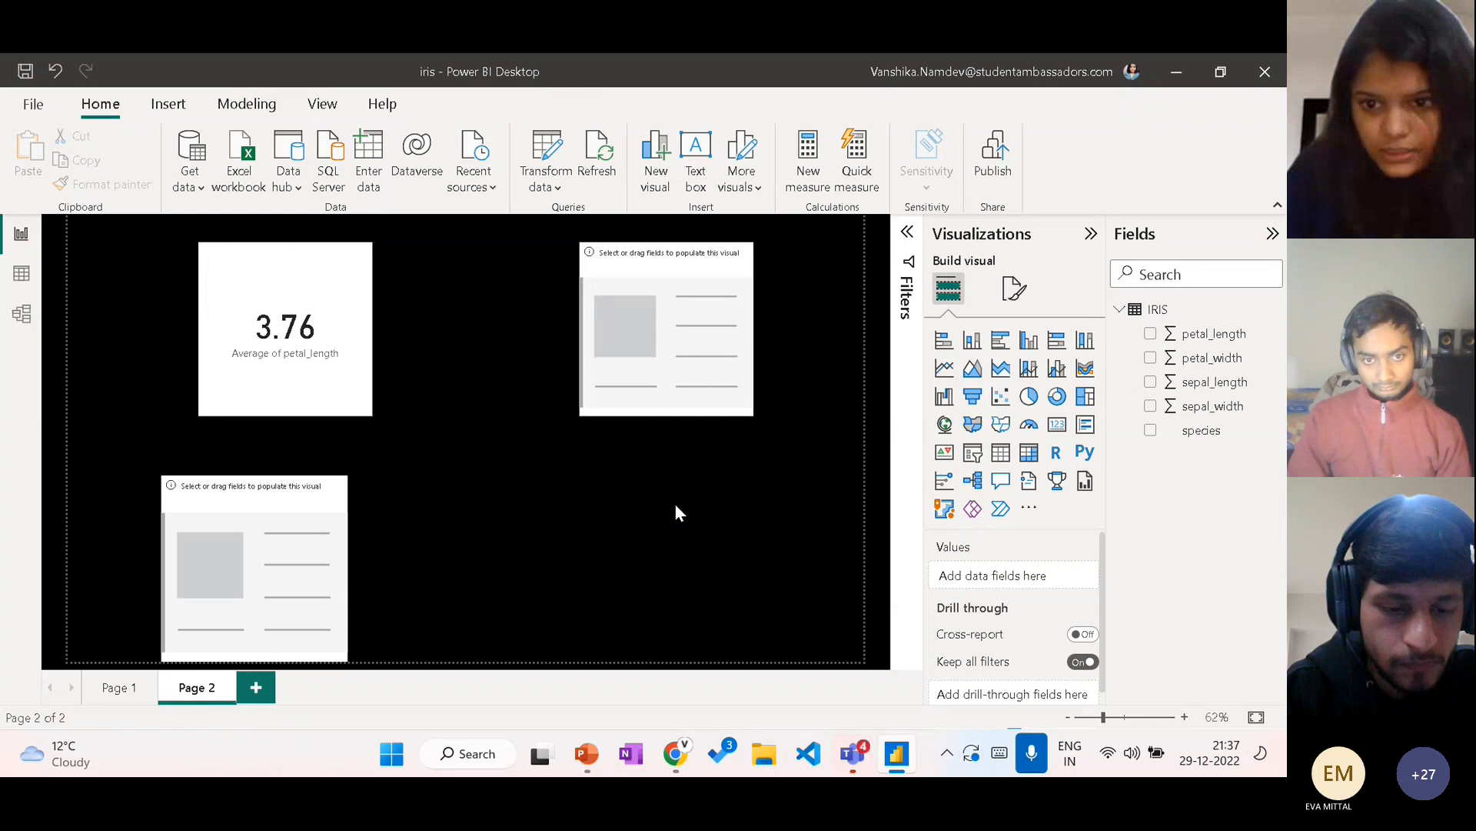
pyautogui.click(1057, 423)
pyautogui.moveTo(216, 348); pyautogui.dragTo(721, 546)
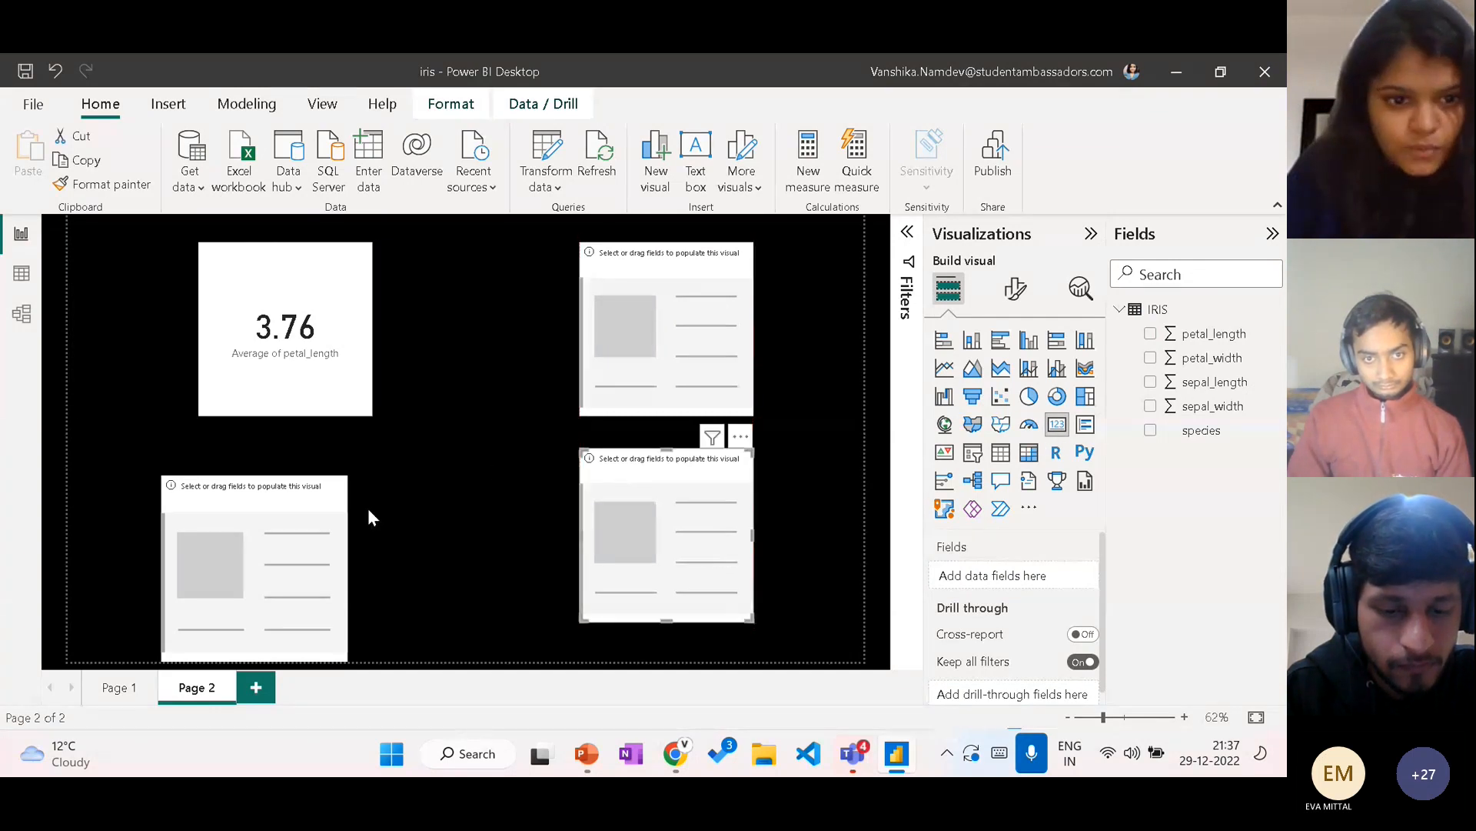
pyautogui.moveTo(329, 517); pyautogui.dragTo(360, 484)
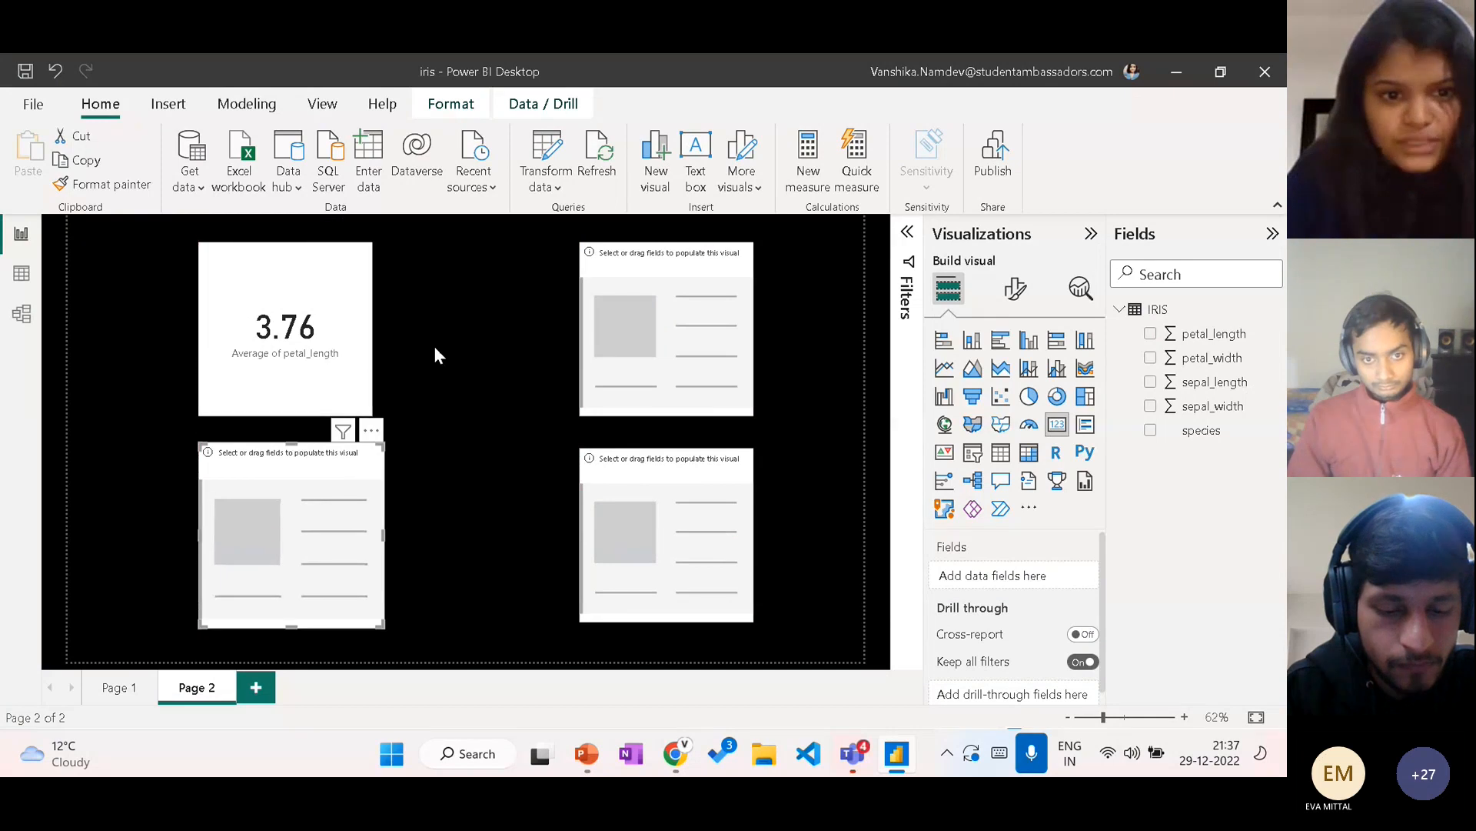
# Step: Fill the empty card beside the petal_length card with petal_width aggregated as Average
pyautogui.click(672, 358)
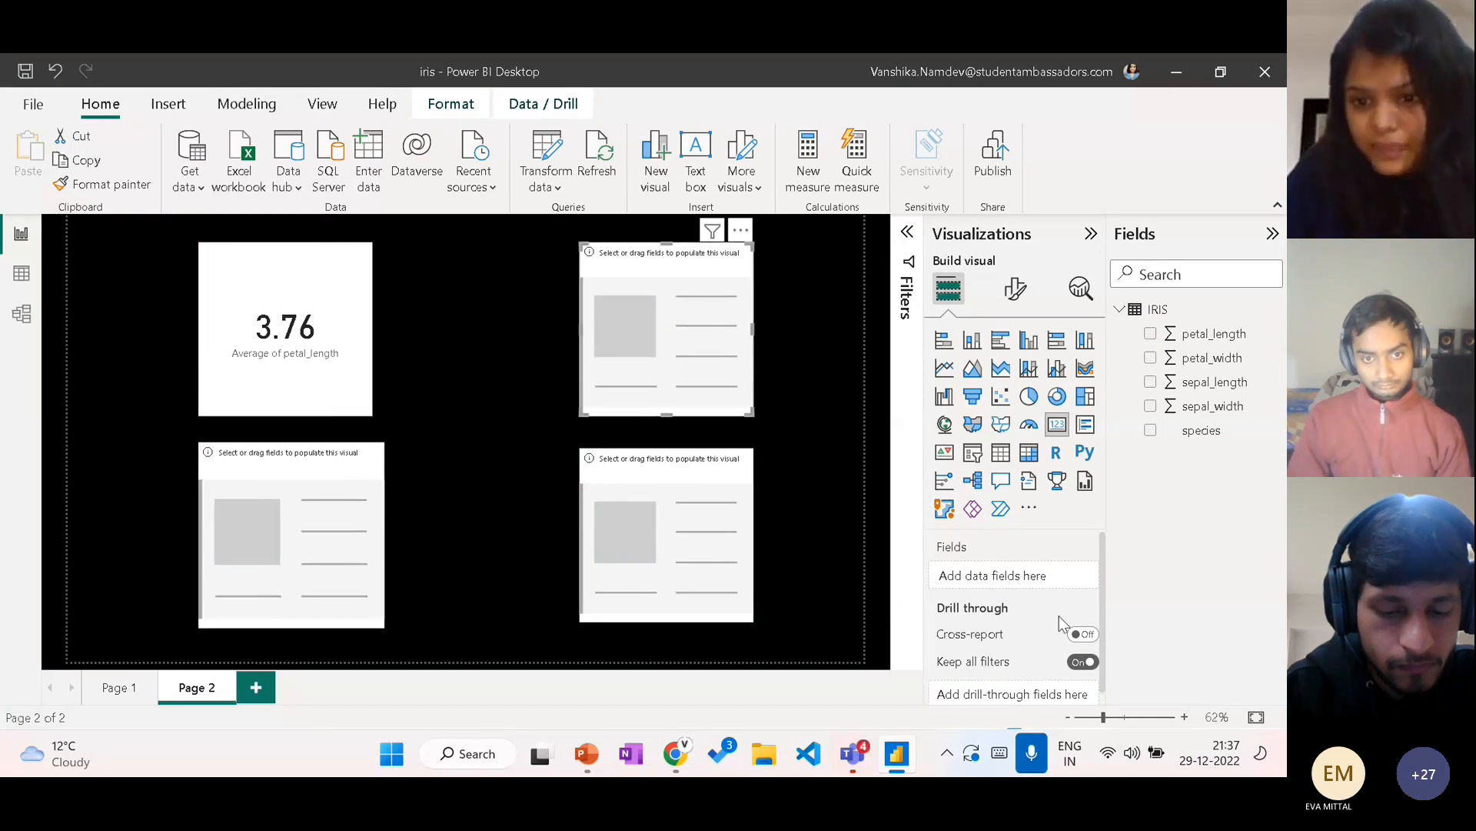
pyautogui.moveTo(1196, 359); pyautogui.dragTo(1031, 581)
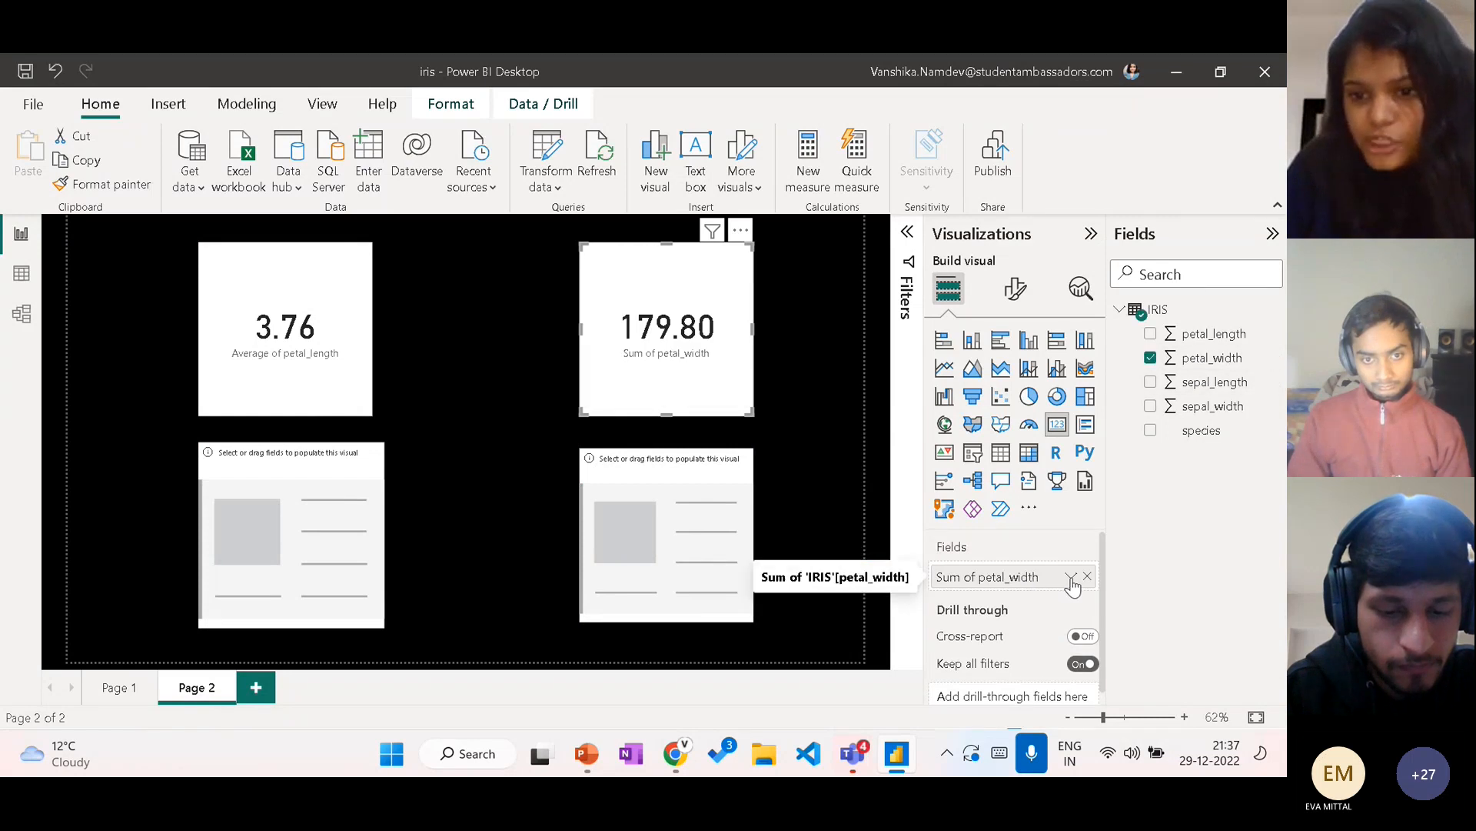
pyautogui.click(1069, 577)
pyautogui.click(1128, 346)
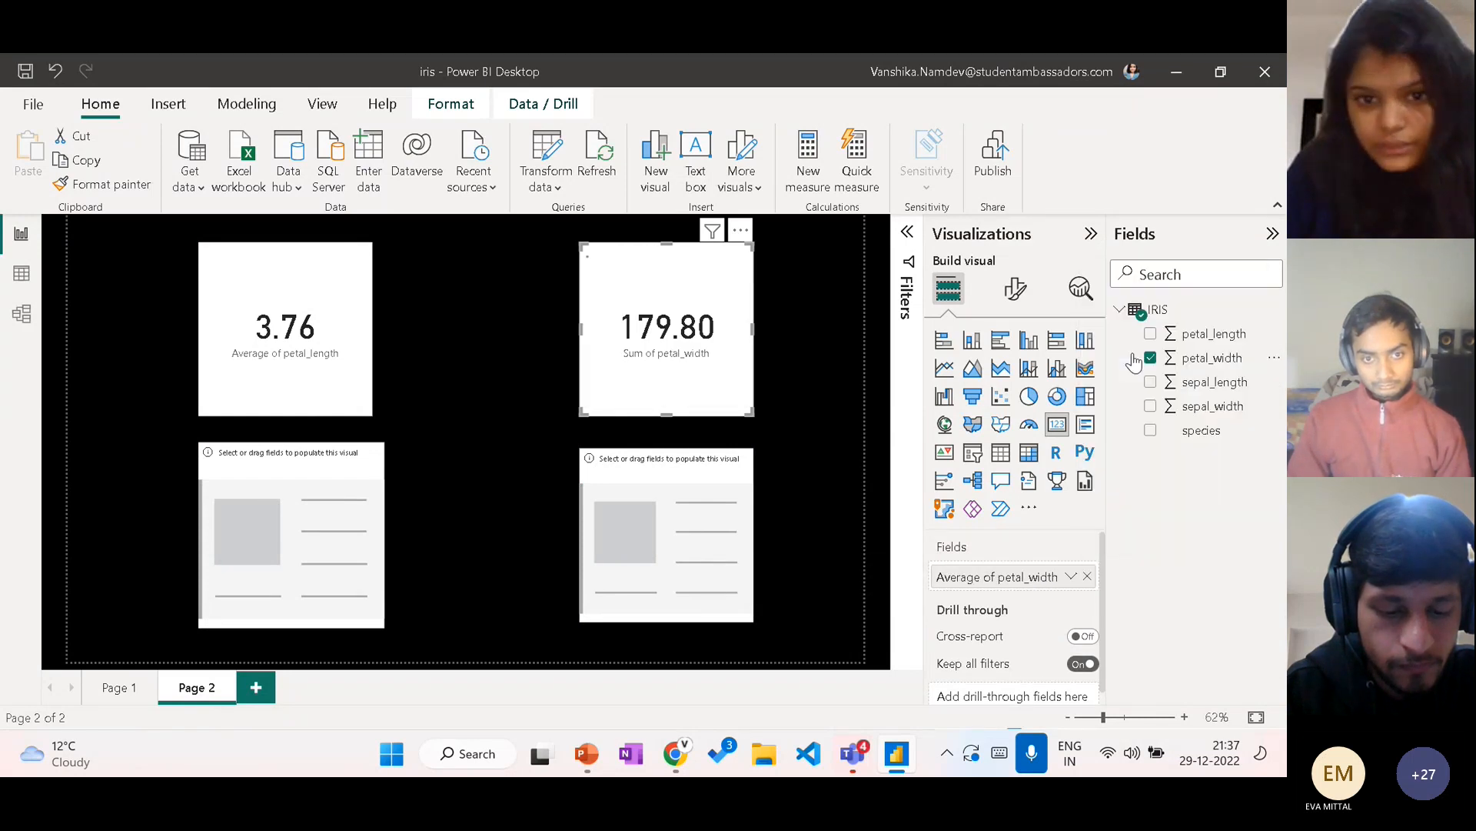
# Step: Fill the empty card beneath the petal_length card with sepal_length aggregated as Average
pyautogui.click(210, 546)
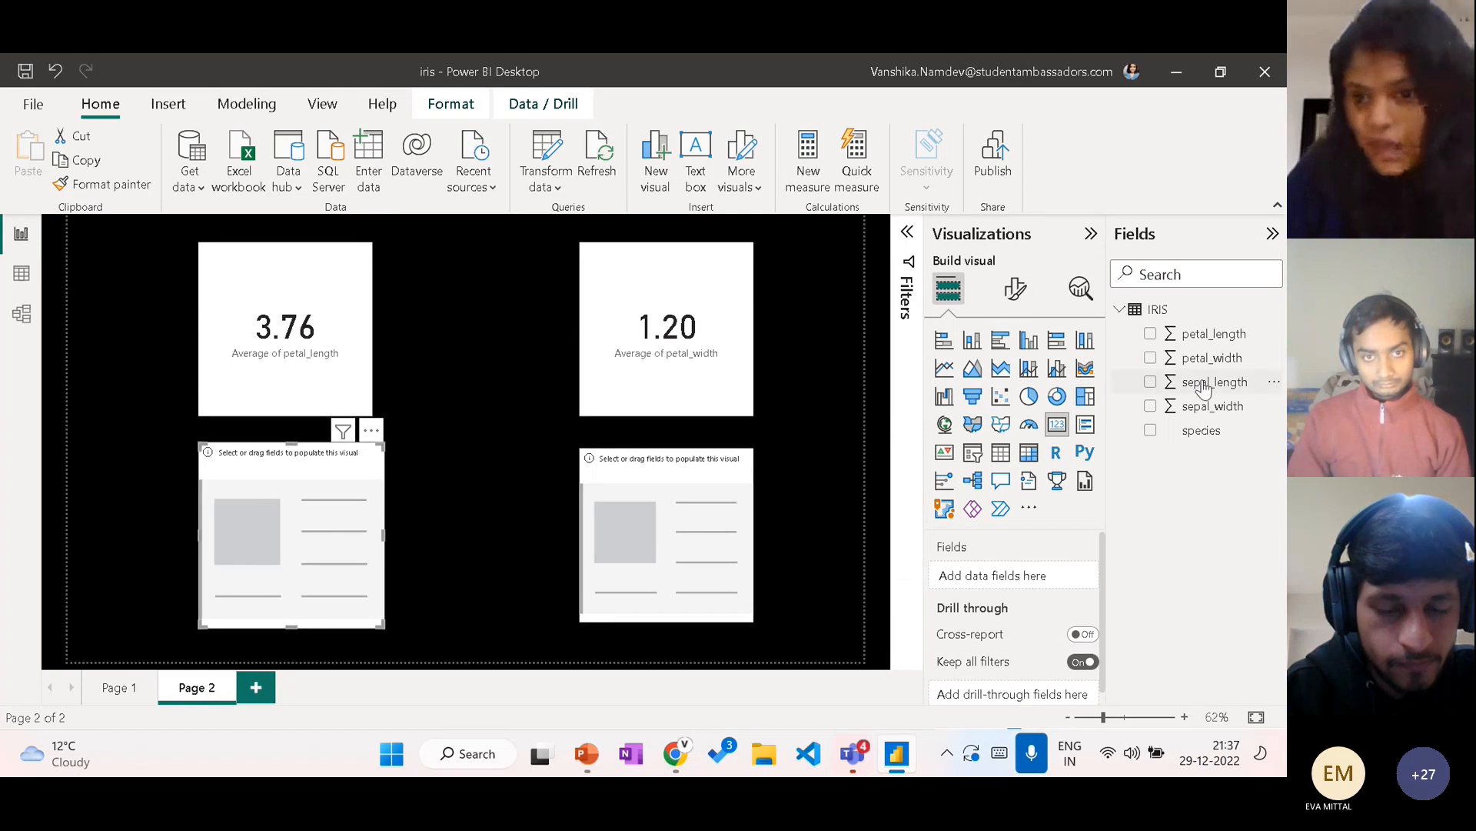
pyautogui.moveTo(1208, 382); pyautogui.dragTo(1030, 581)
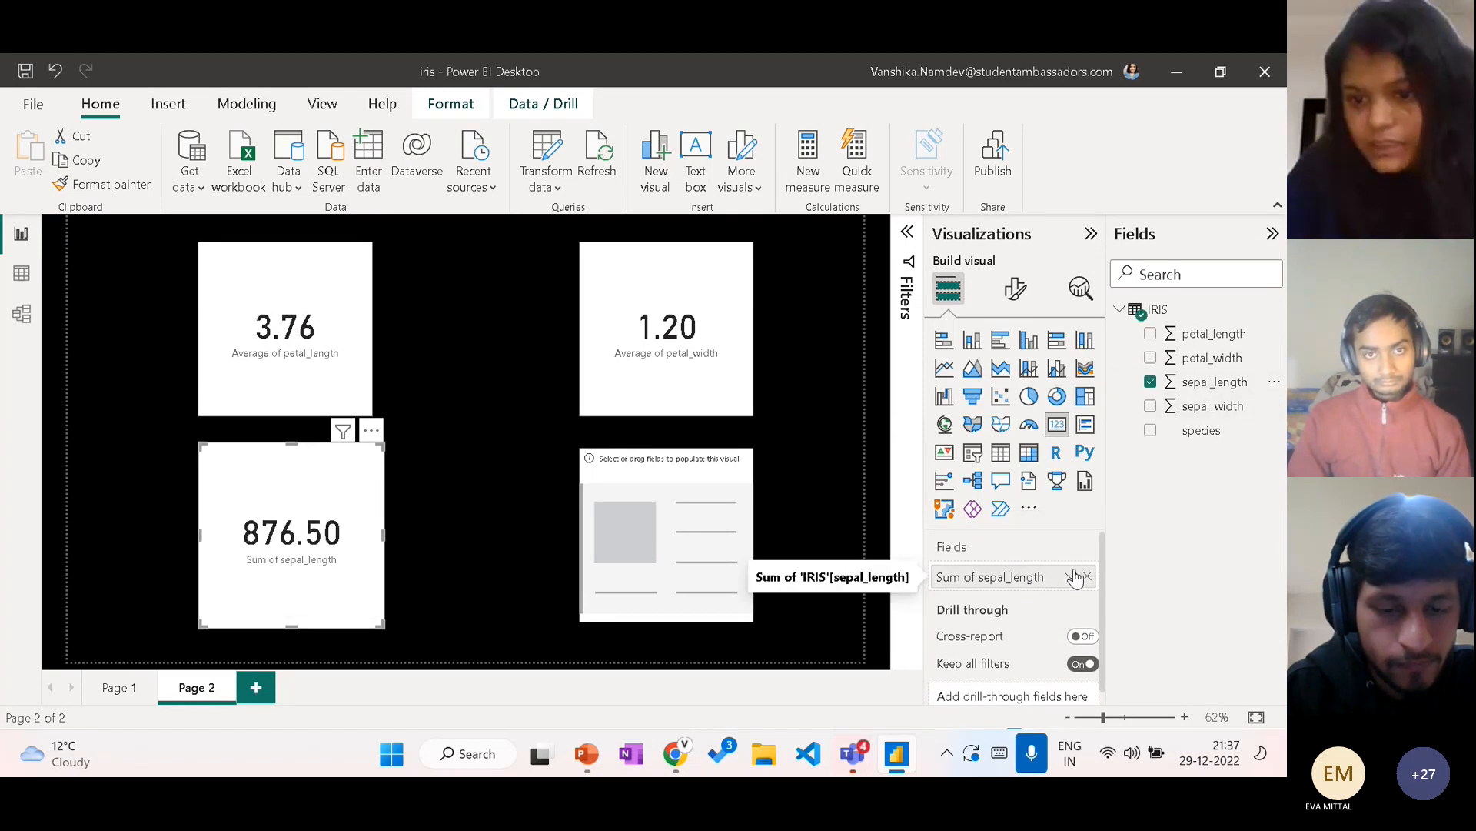
pyautogui.click(1074, 576)
pyautogui.click(1129, 344)
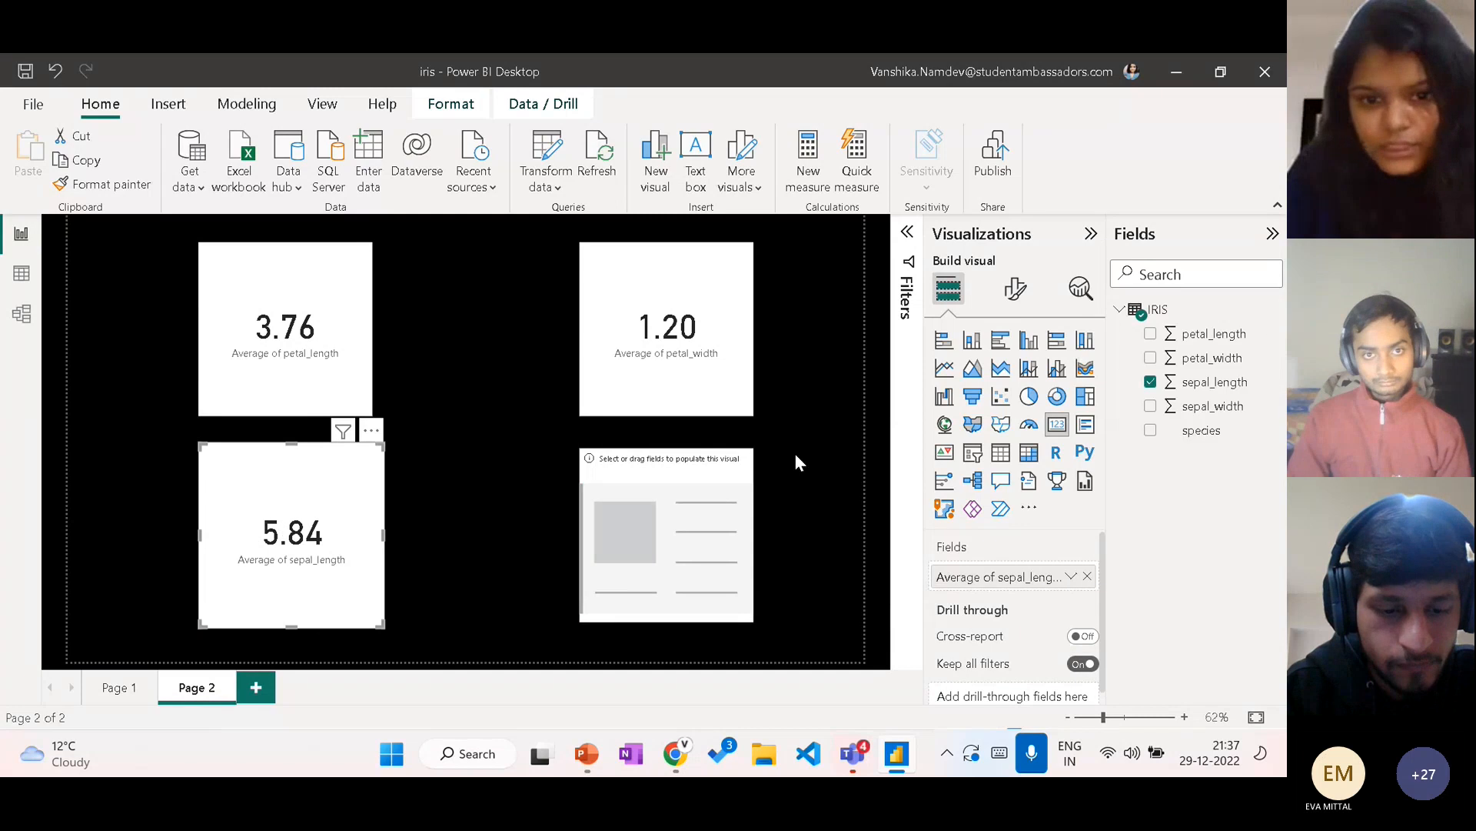
# Step: Fill the remaining empty card beneath the petal_width card with sepal_width aggregated as Average
pyautogui.click(686, 492)
pyautogui.moveTo(1199, 406); pyautogui.dragTo(1028, 586)
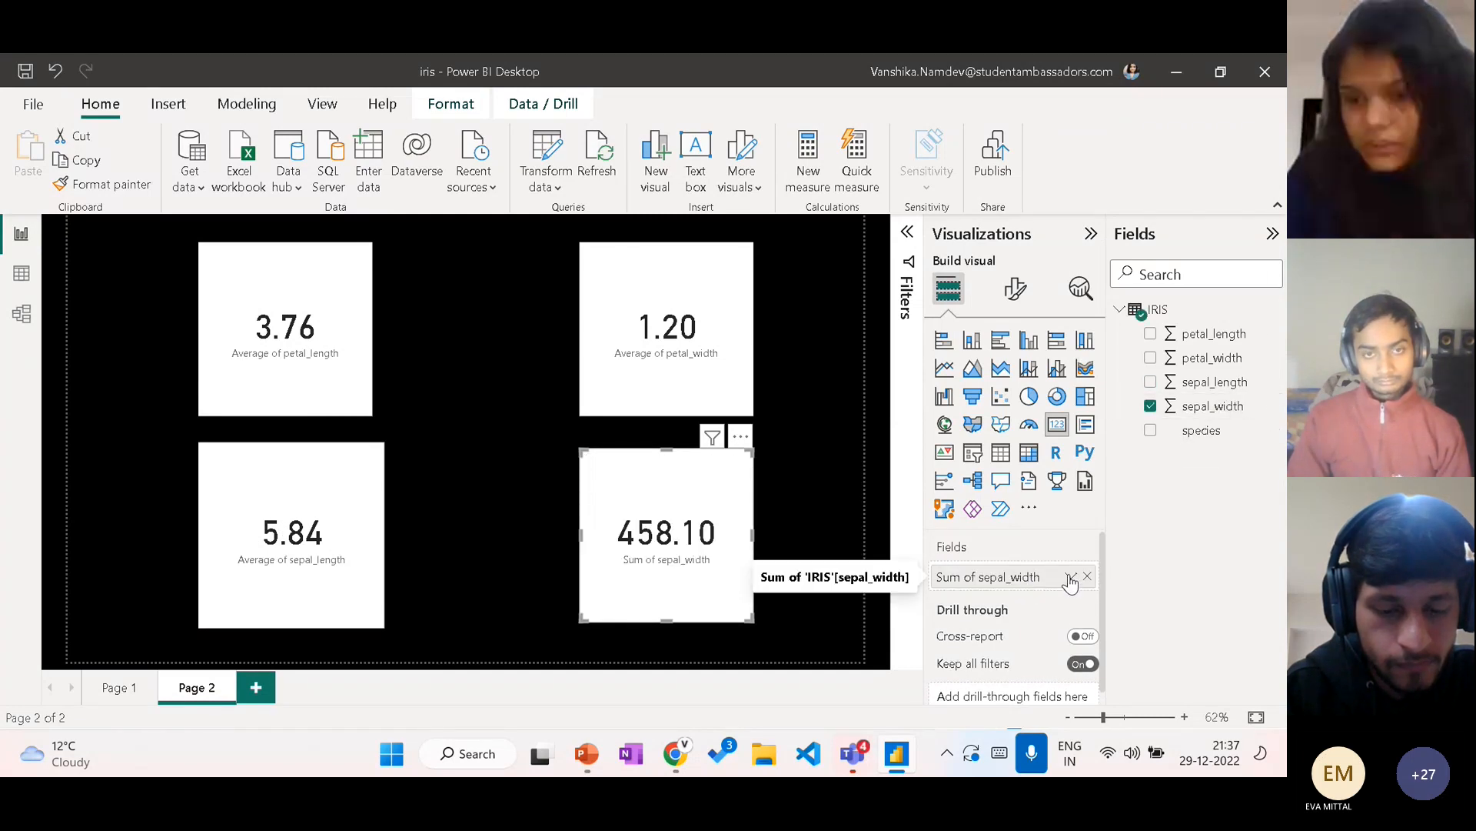
pyautogui.click(1070, 577)
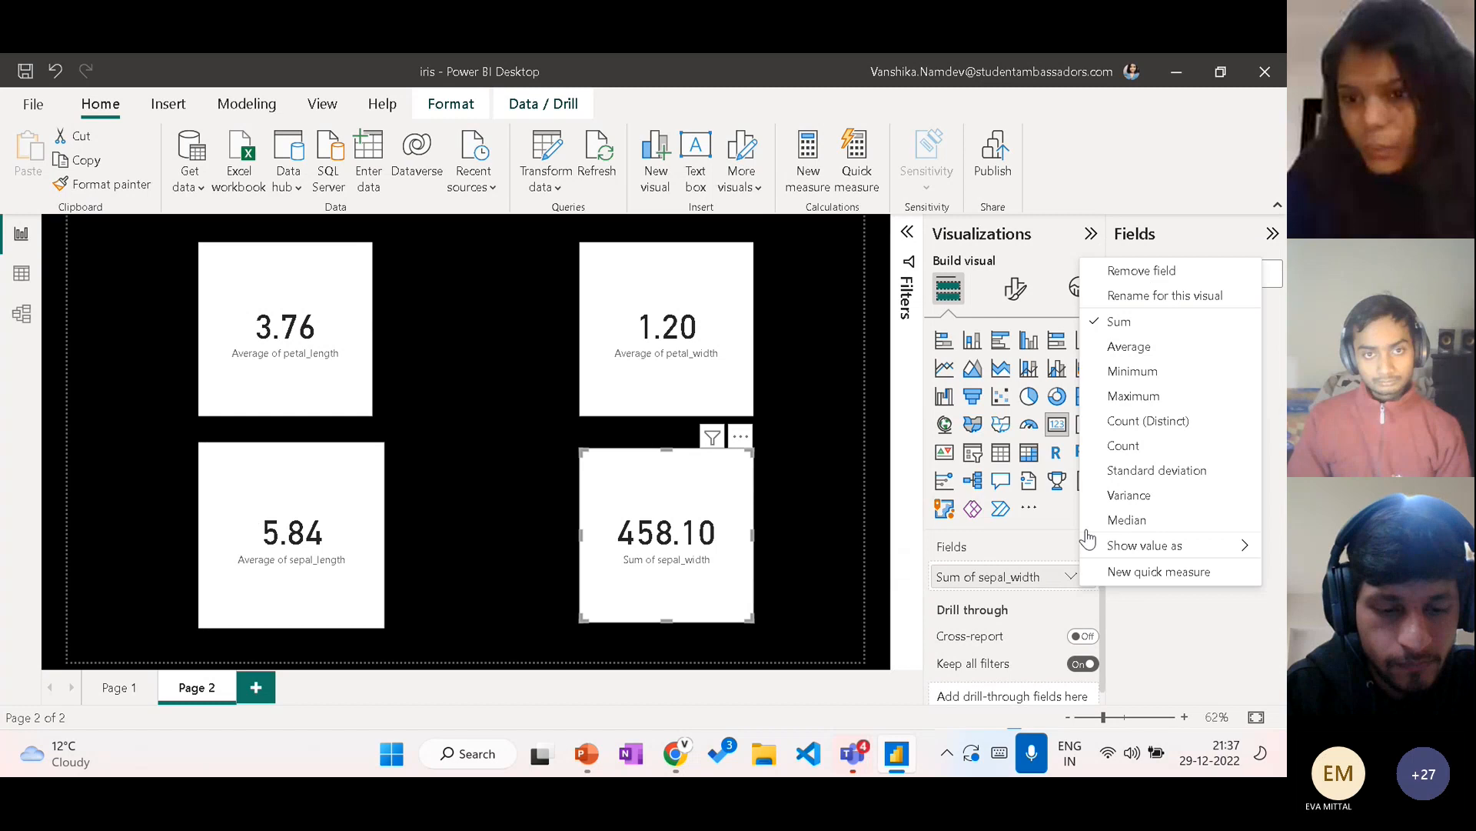
pyautogui.click(1135, 355)
pyautogui.click(469, 360)
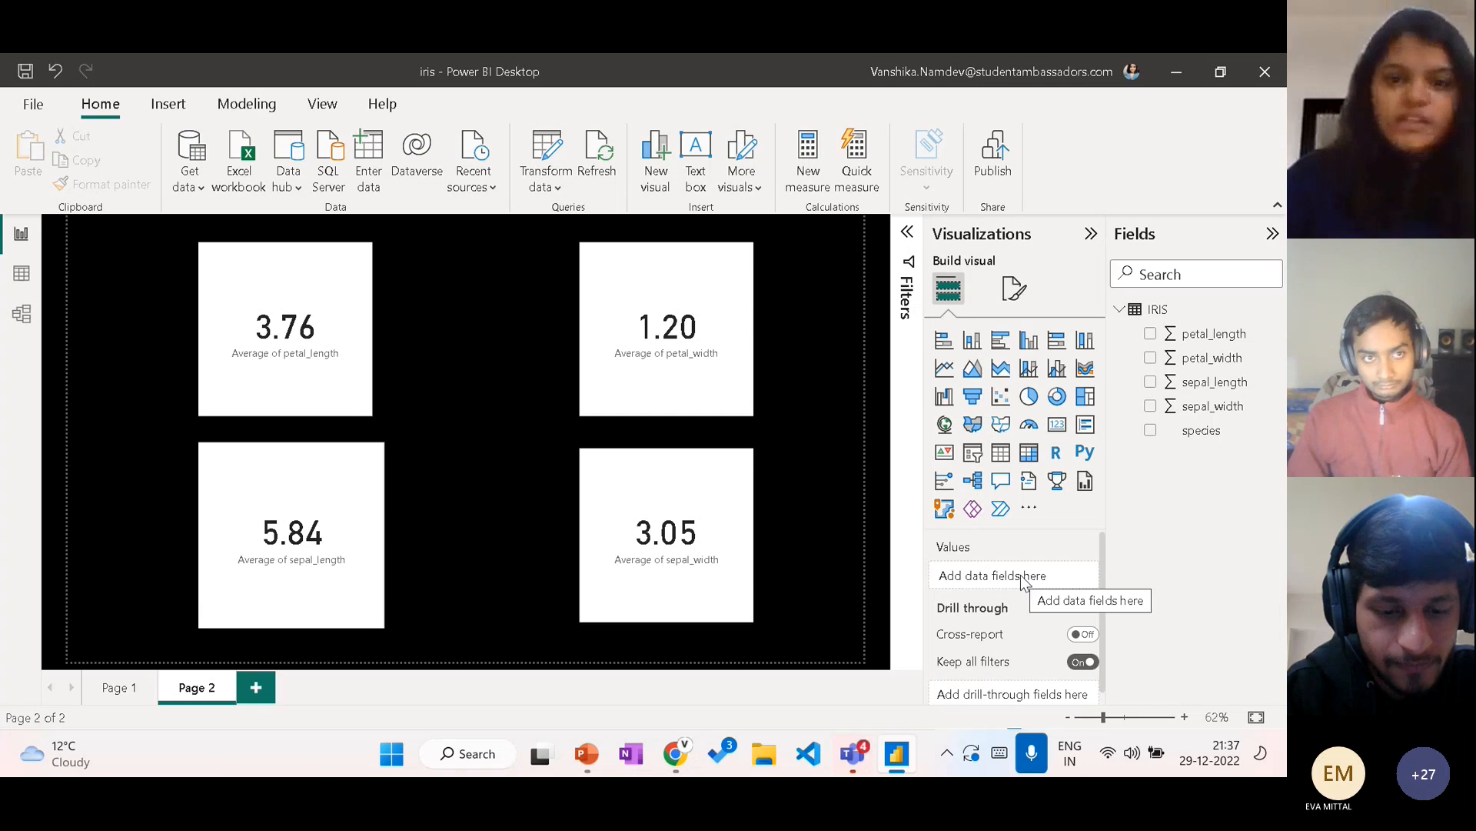
# Step: Expand the filter settings and add species as a filter on this page
pyautogui.click(907, 233)
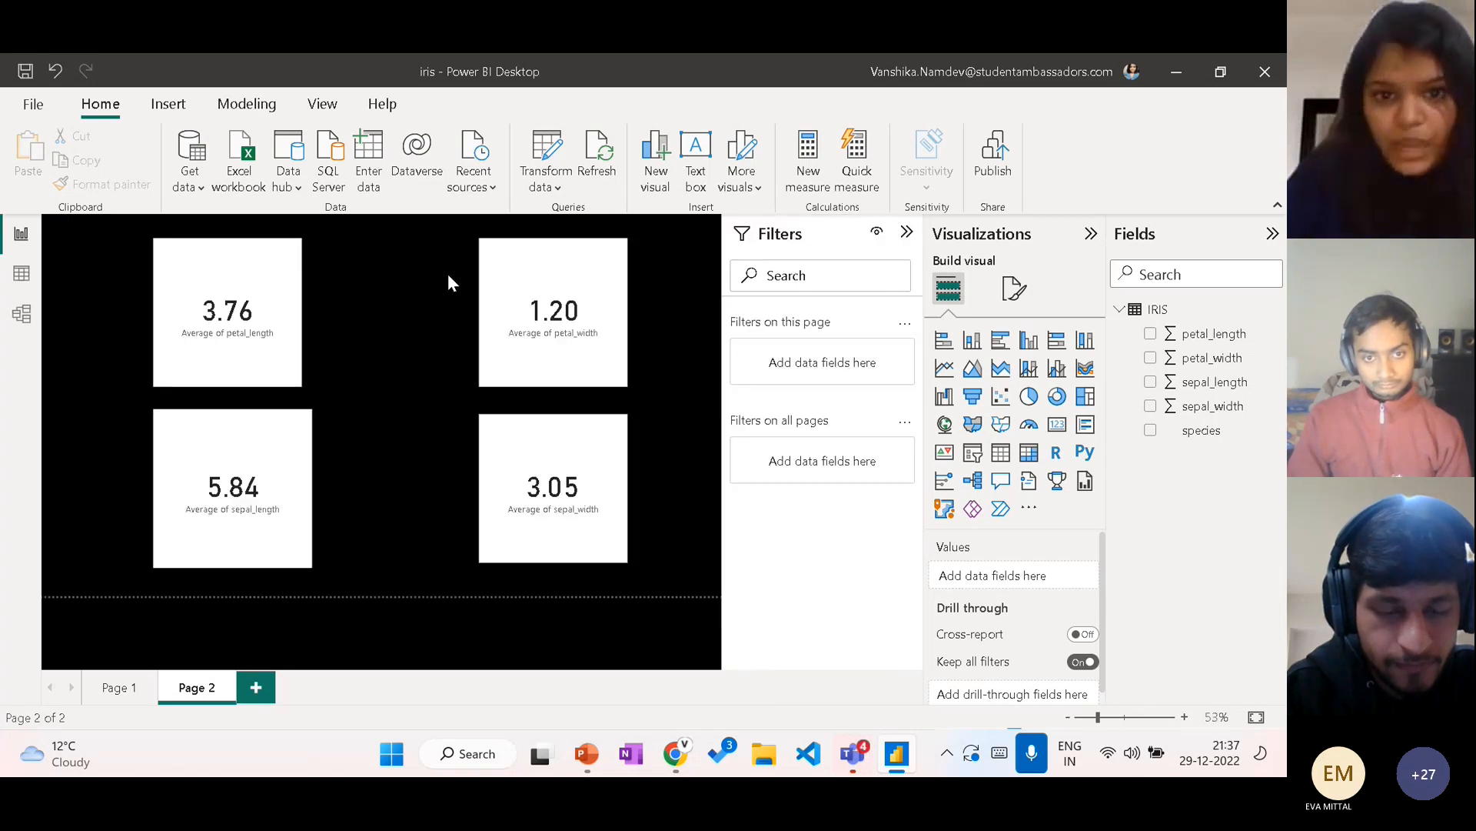
pyautogui.moveTo(265, 290)
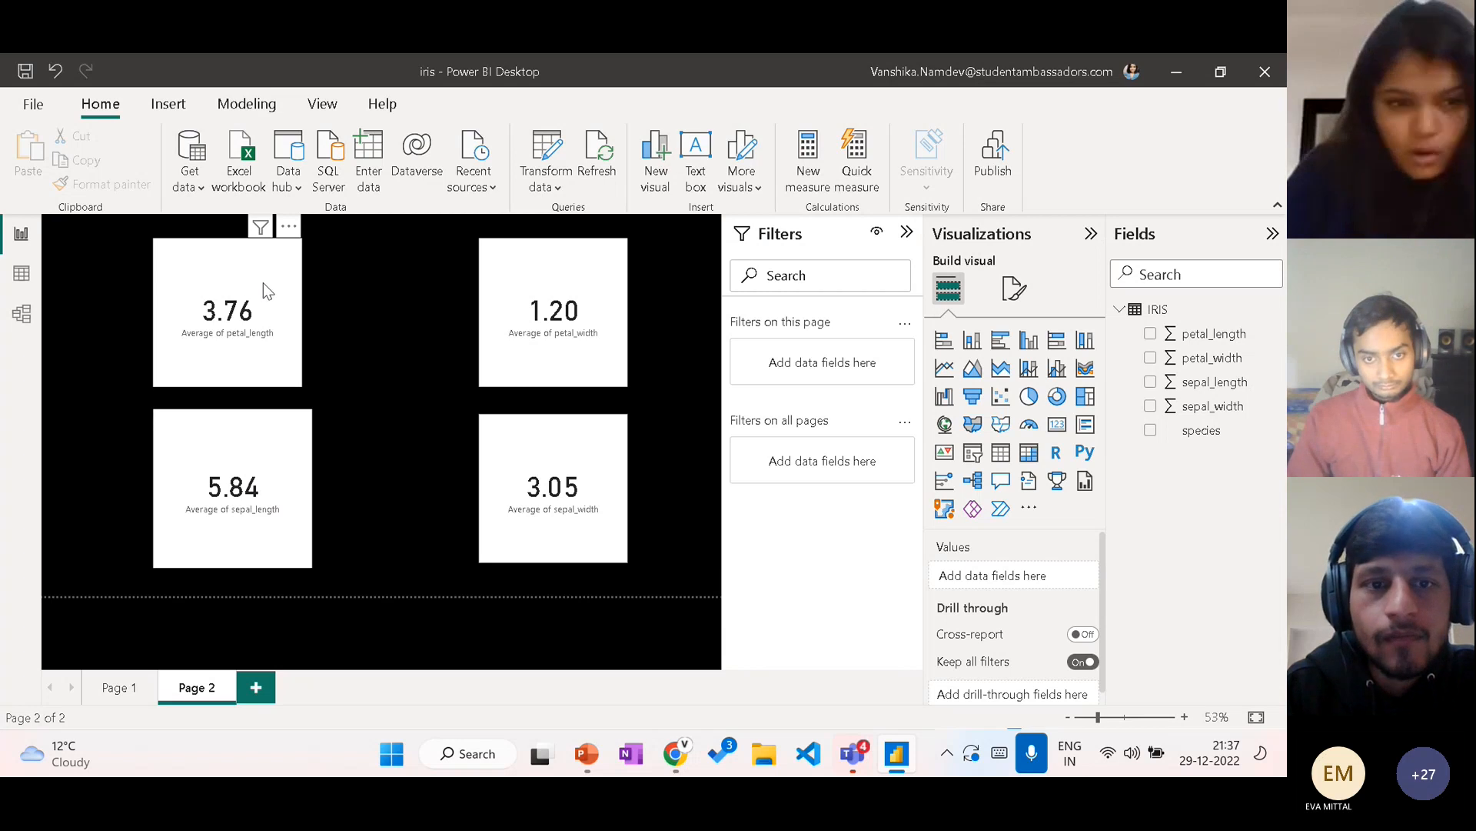
pyautogui.click(264, 234)
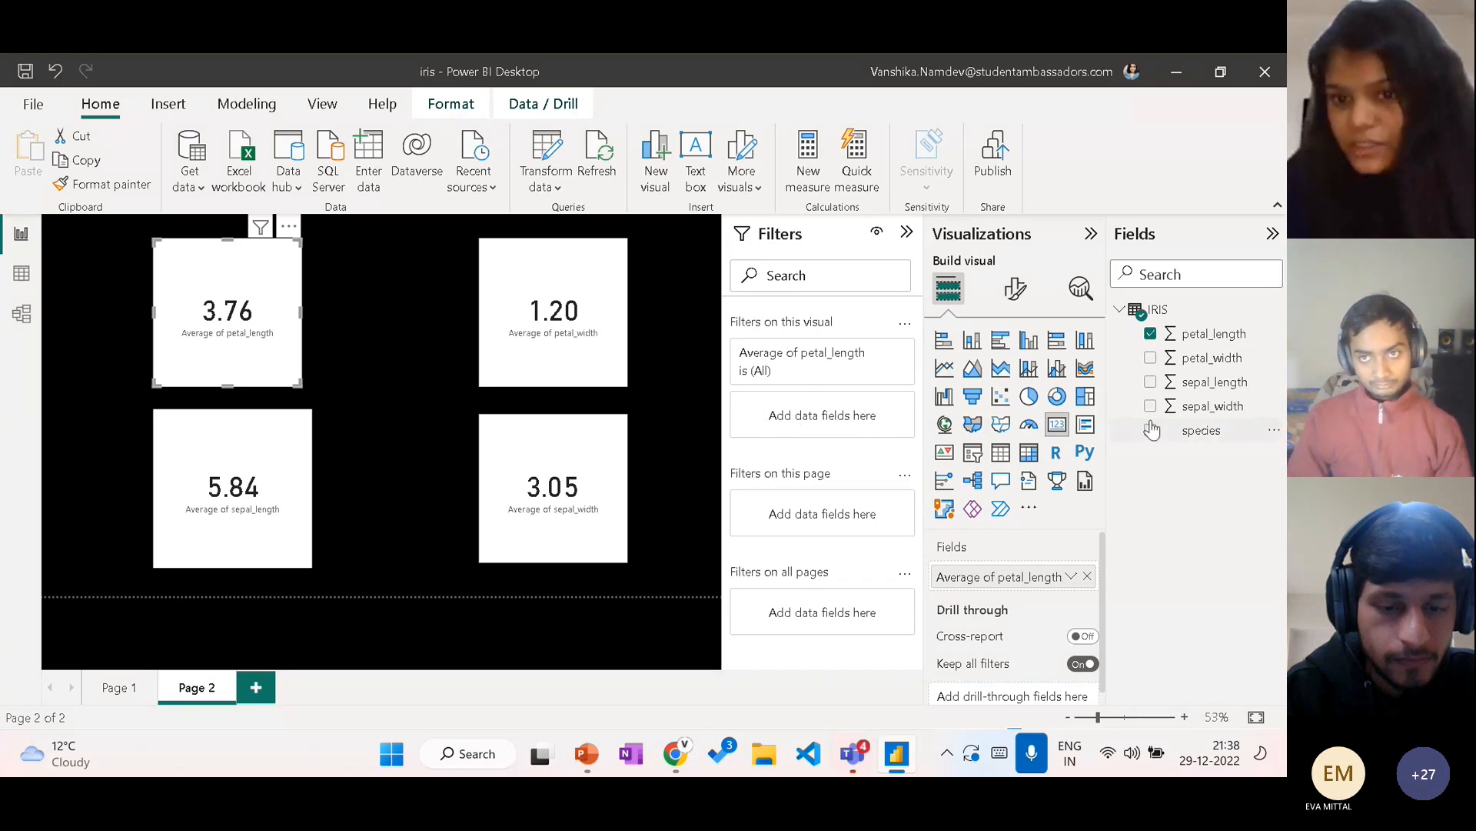
pyautogui.click(686, 397)
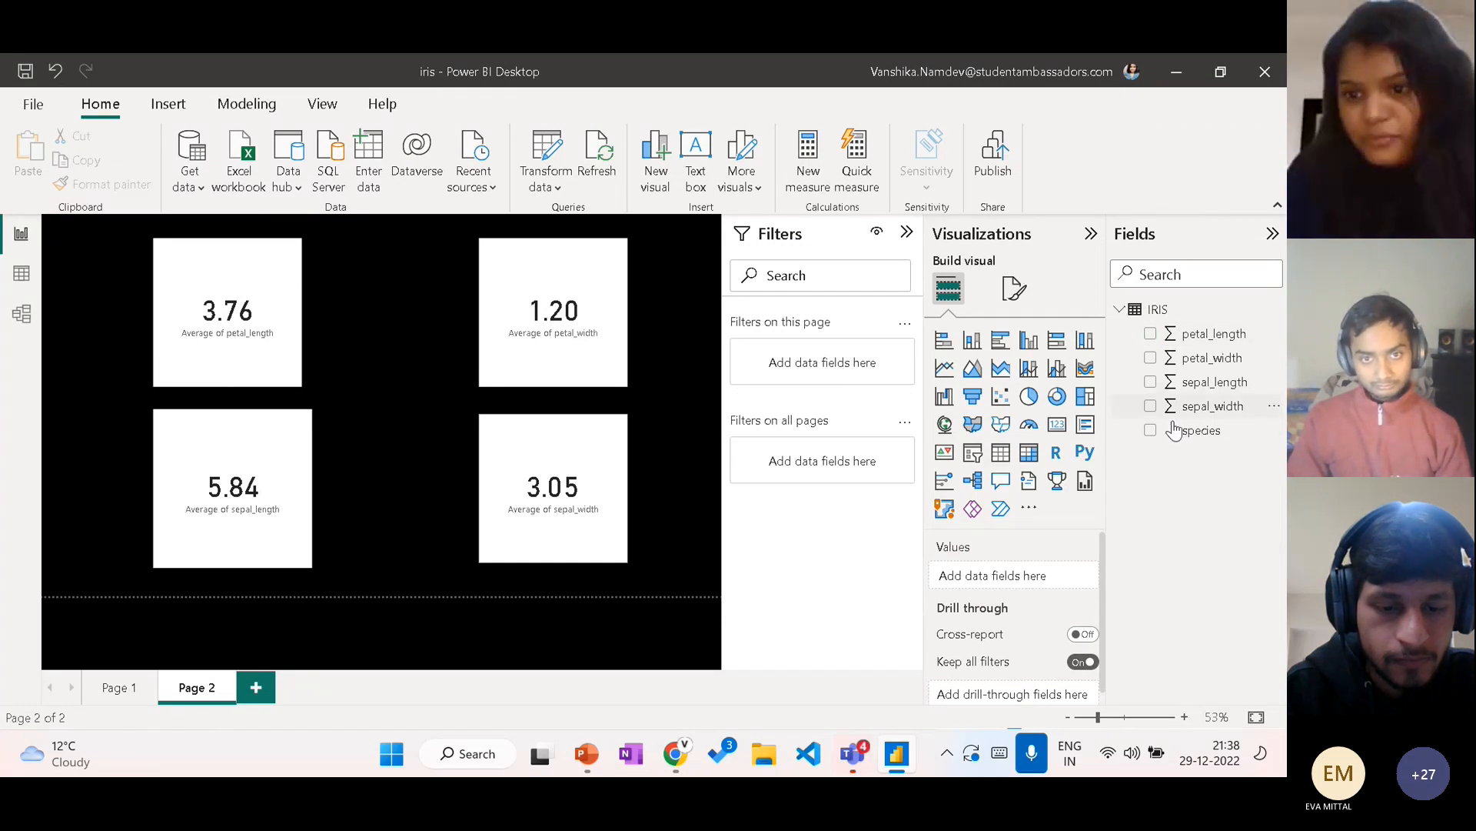
pyautogui.moveTo(1170, 425); pyautogui.dragTo(824, 358)
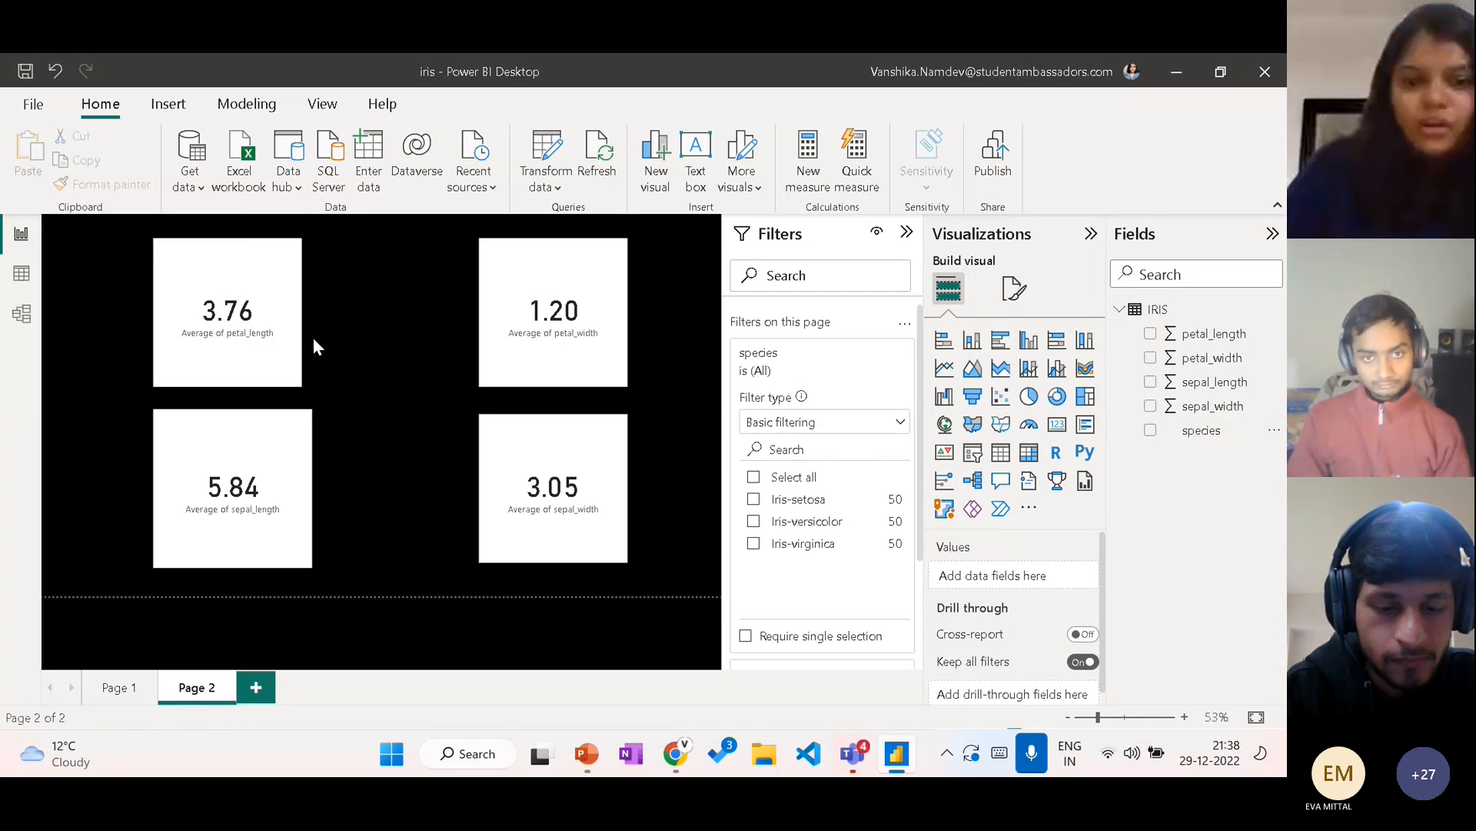
# Step: Try the page's species filter with Iris-setosa, restrict it to Iris-versicolor only, and collapse the filter settings
pyautogui.click(808, 509)
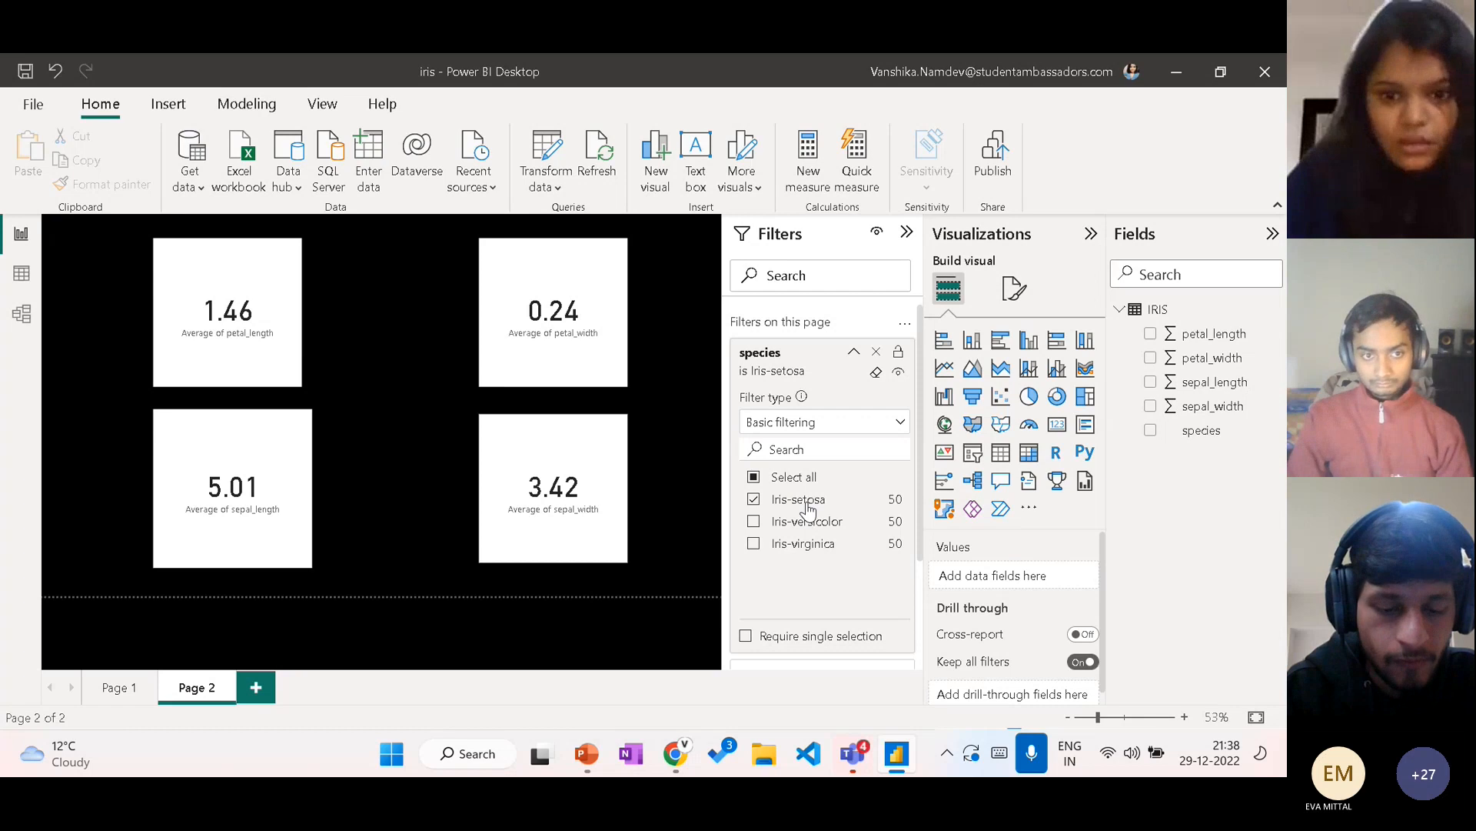
pyautogui.click(806, 508)
pyautogui.click(797, 529)
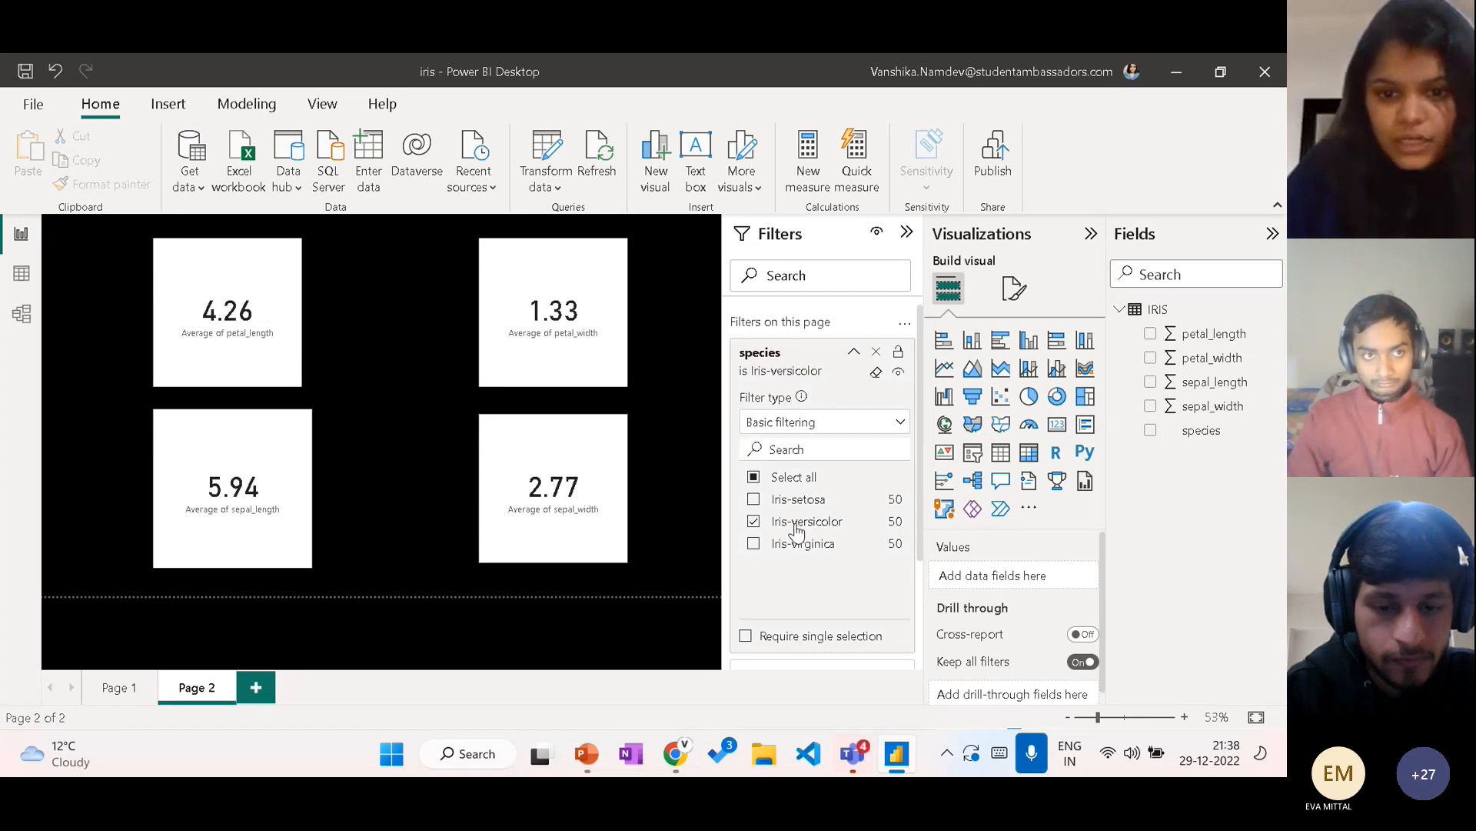
pyautogui.click(799, 500)
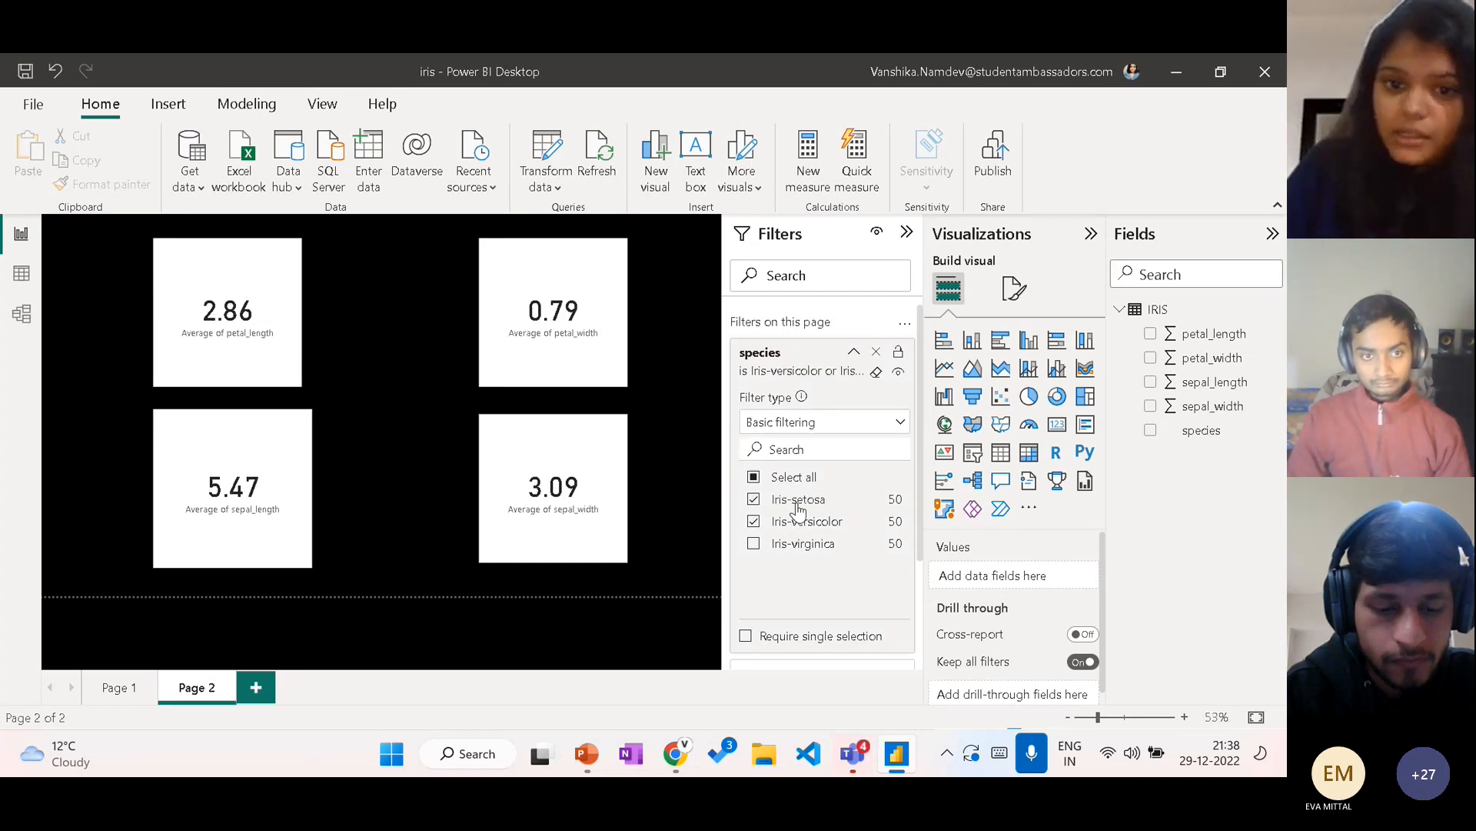
pyautogui.click(798, 502)
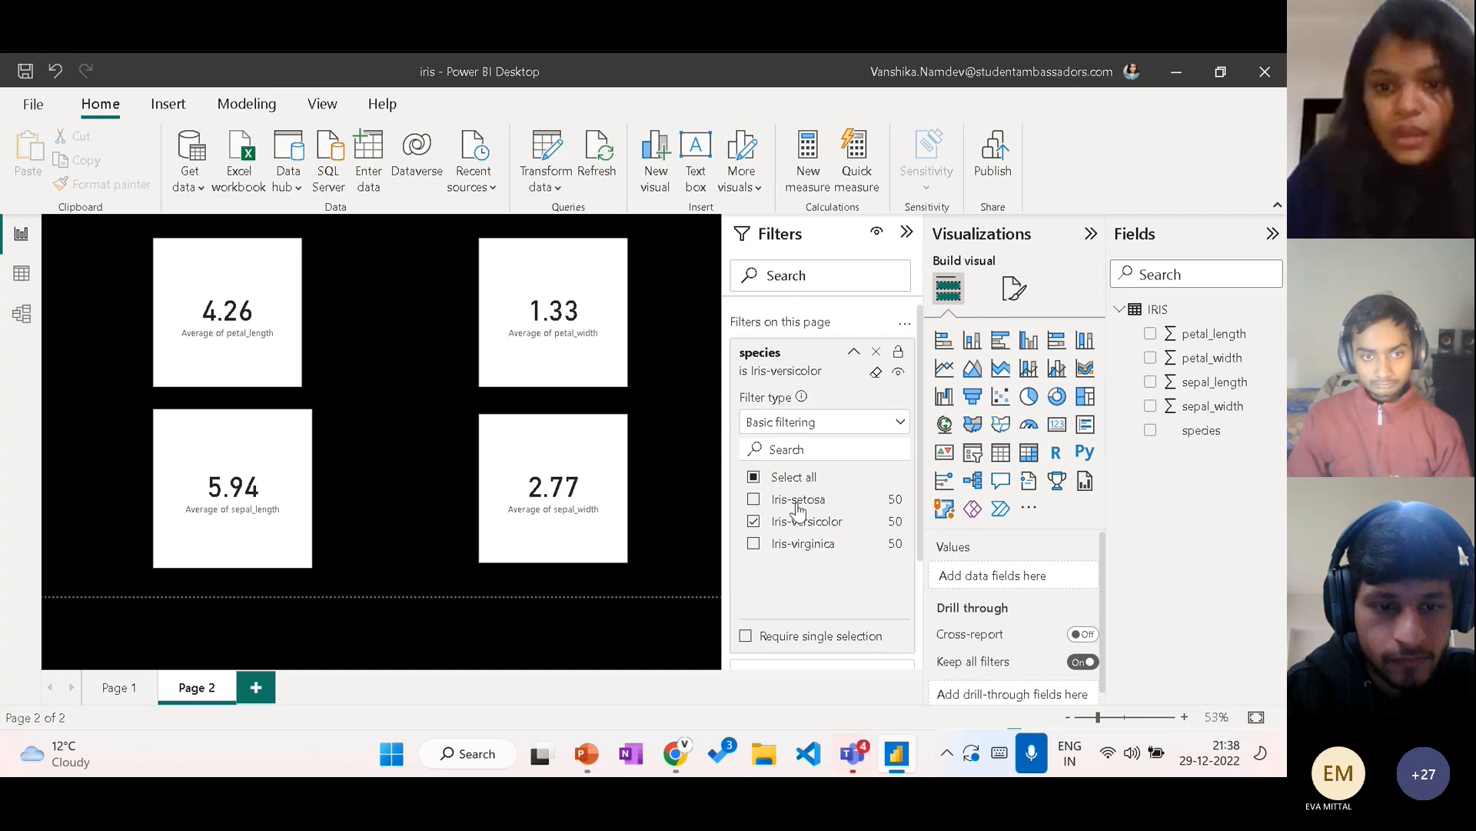
pyautogui.click(907, 233)
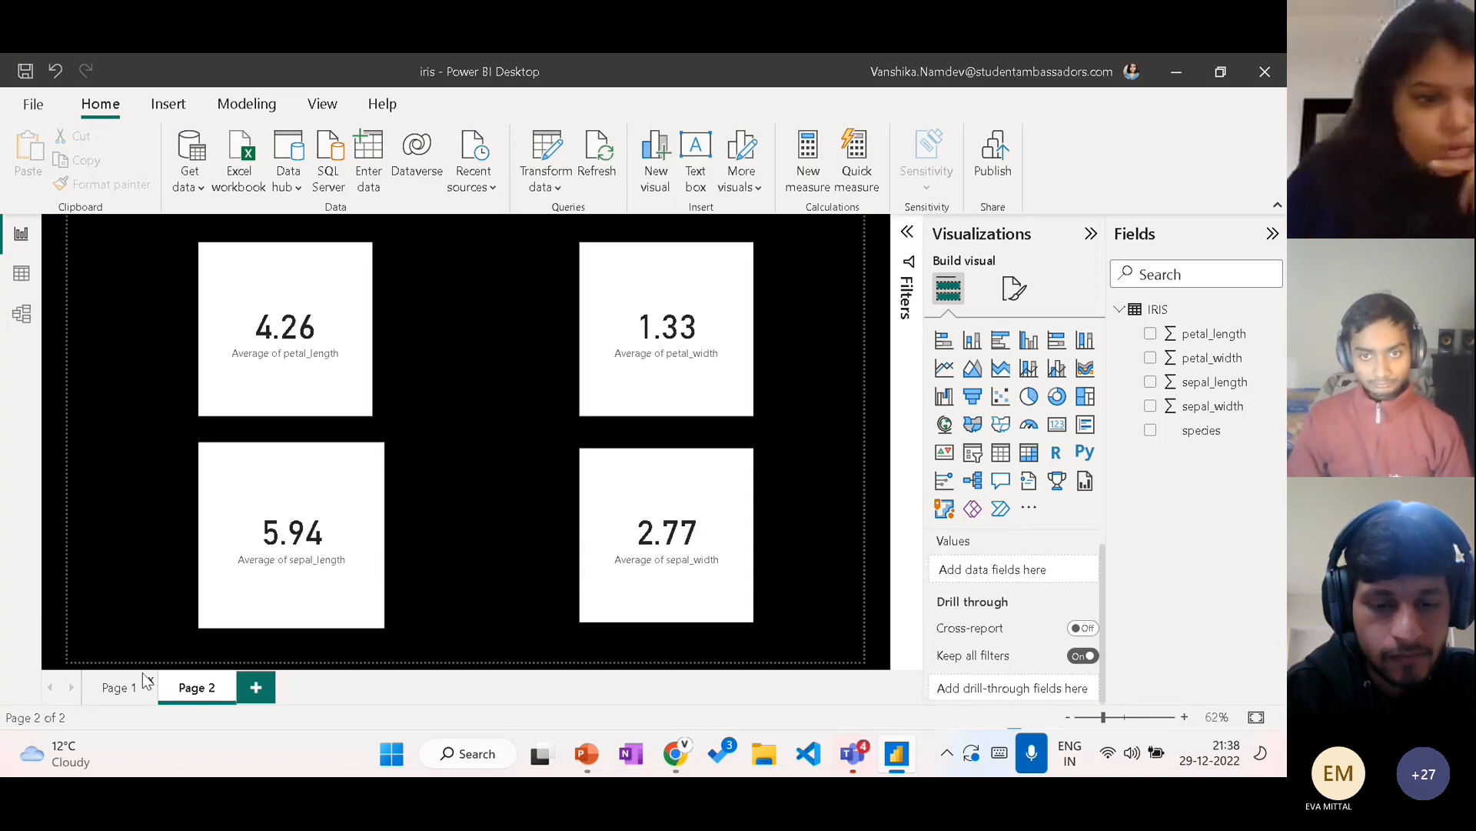
# Step: Add petal_width aggregated as Average to the tooltips of the sepal_width column chart on Page 1
pyautogui.click(115, 688)
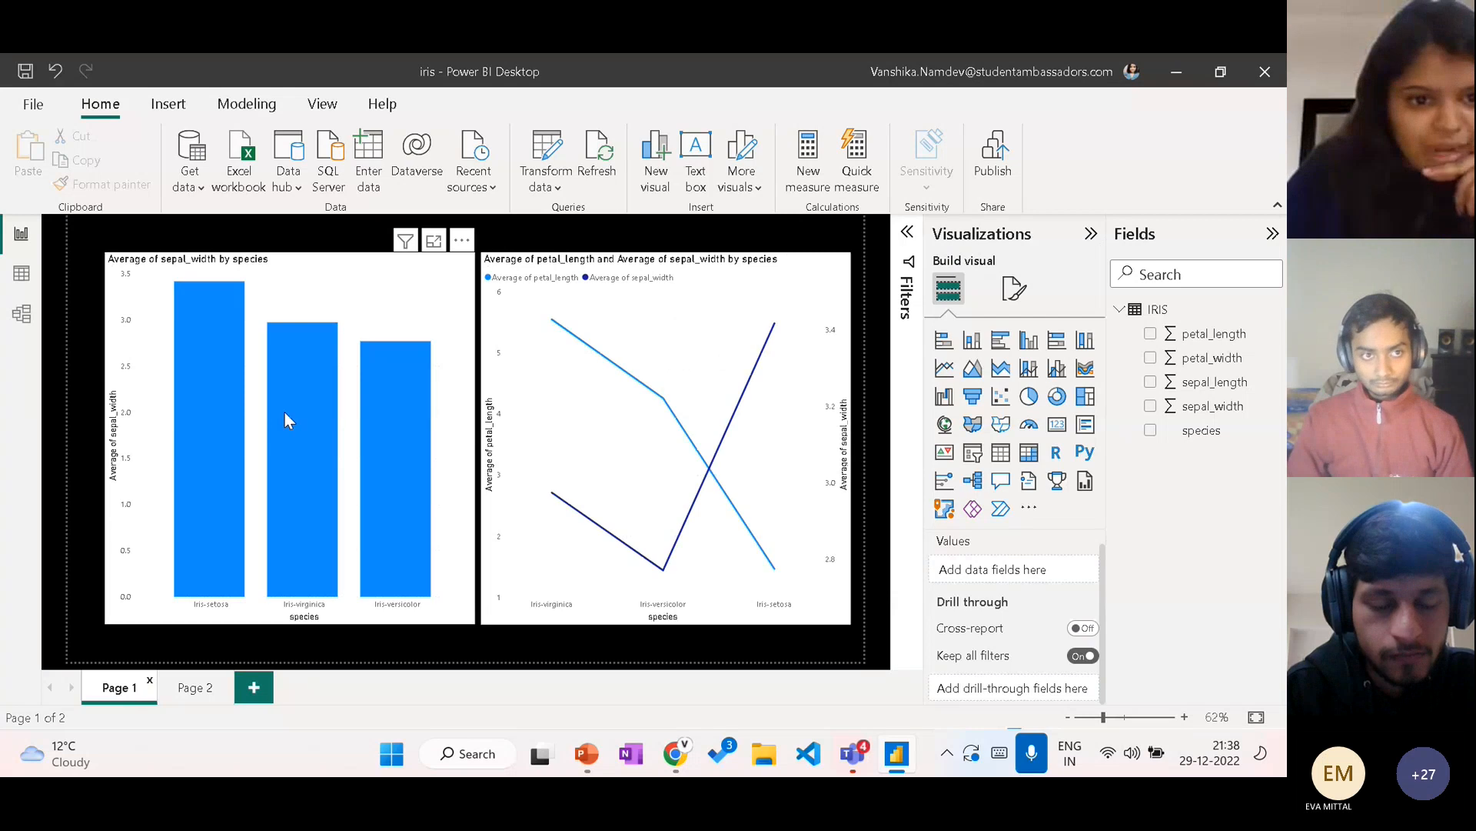
pyautogui.moveTo(414, 369)
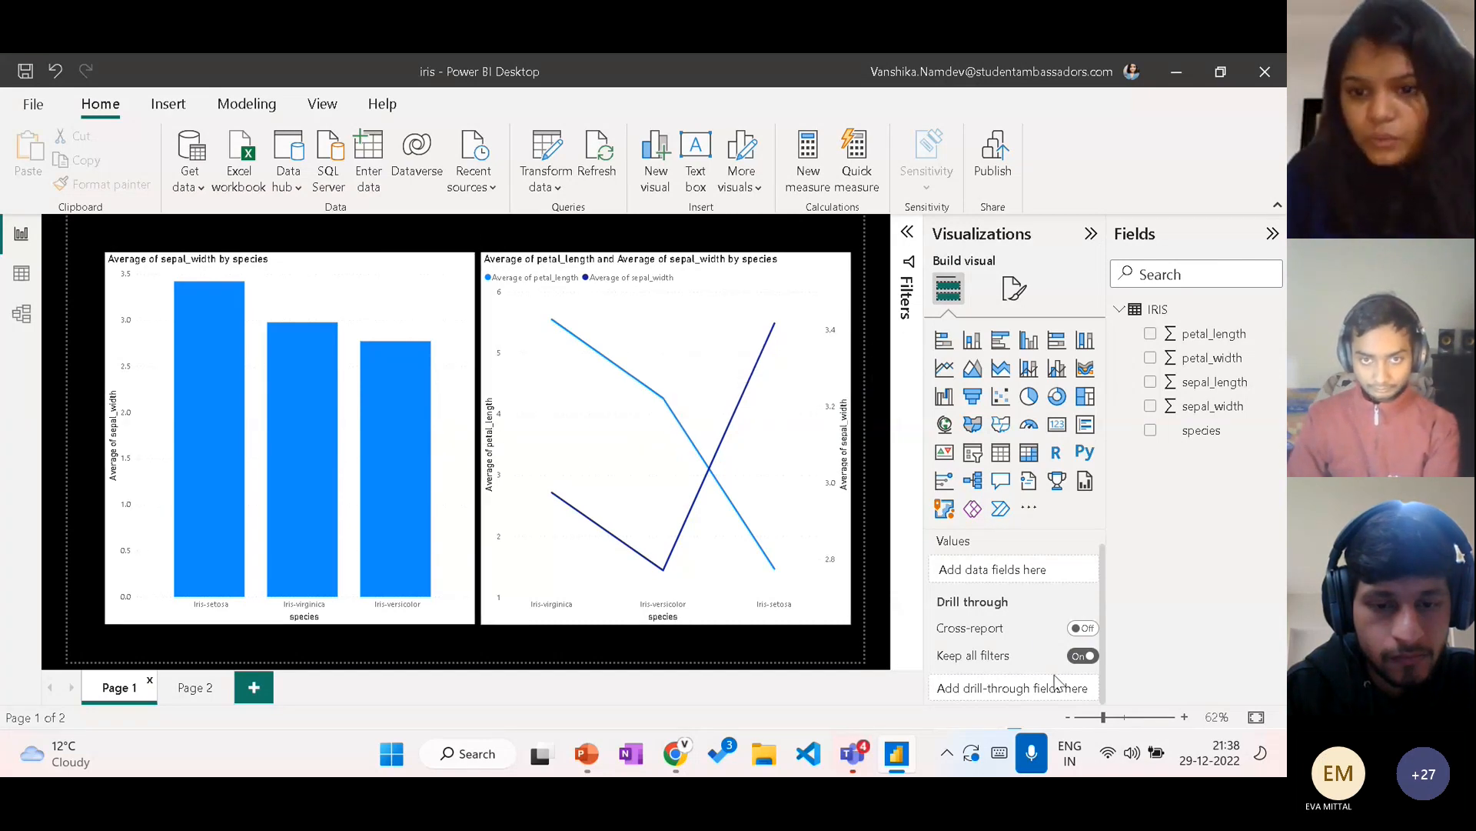
pyautogui.scroll(1, 1058, 681)
pyautogui.click(382, 297)
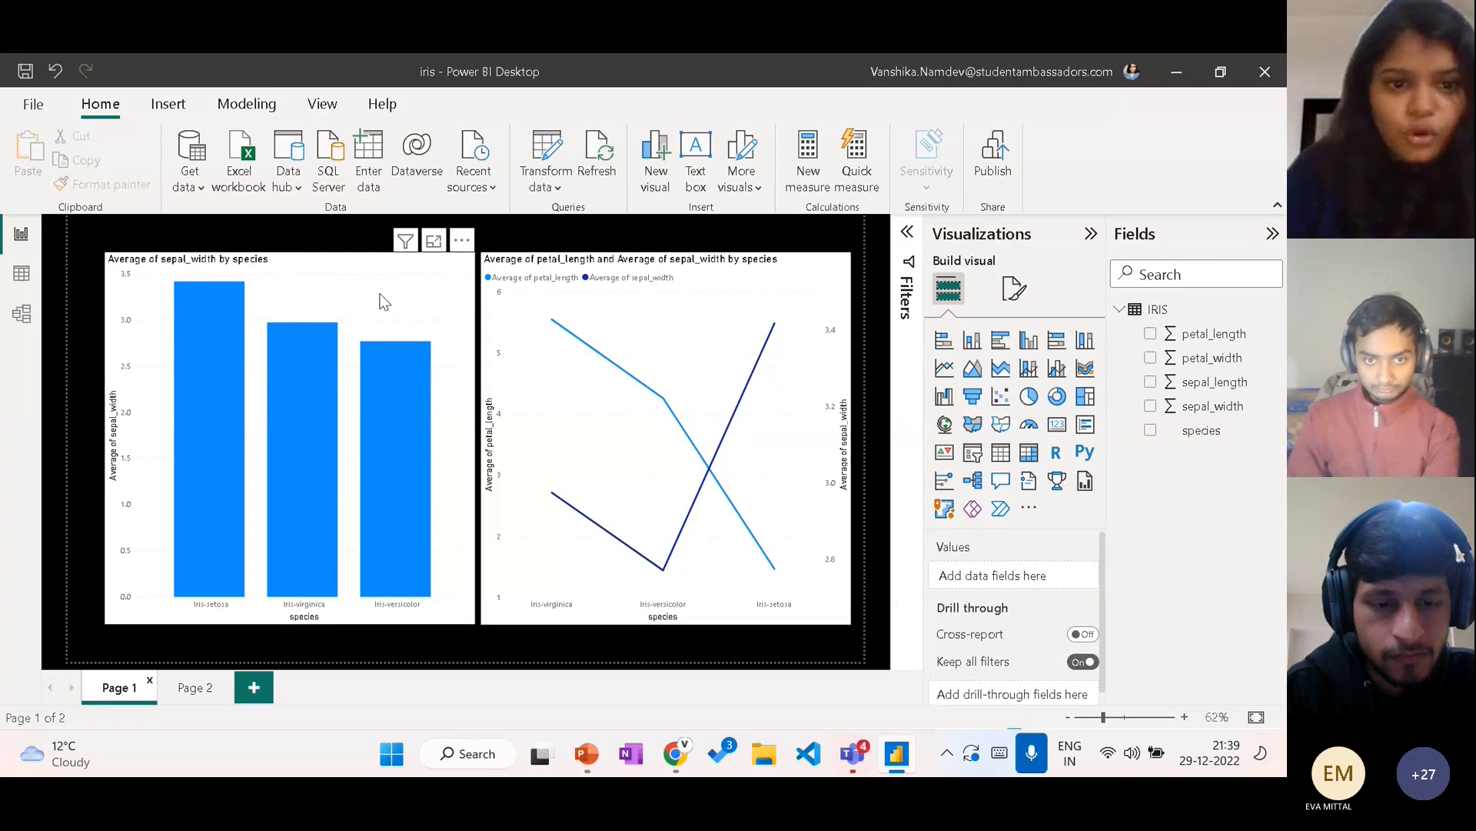
pyautogui.scroll(-3, 1000, 599)
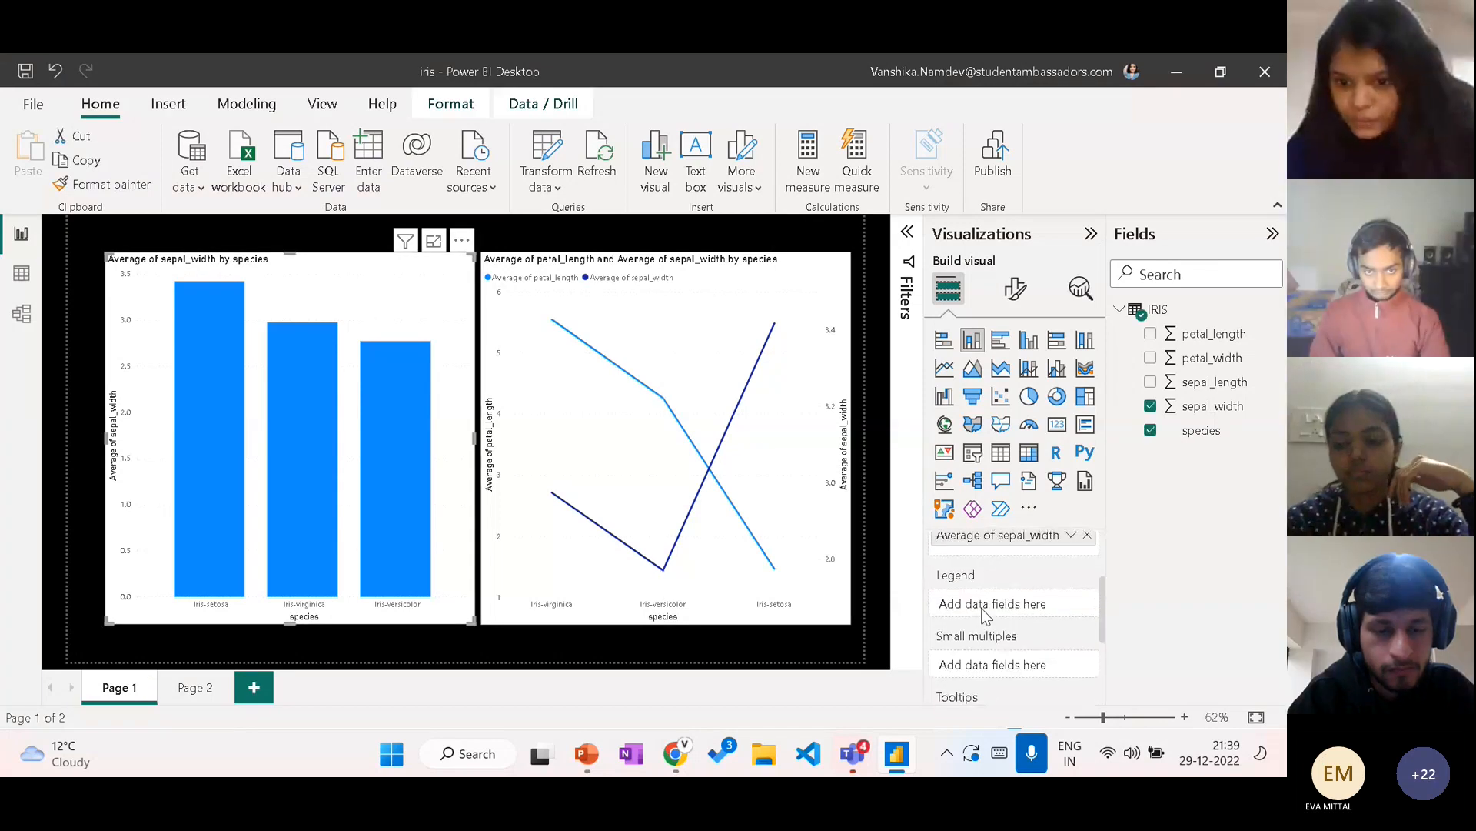
pyautogui.scroll(-2, 987, 615)
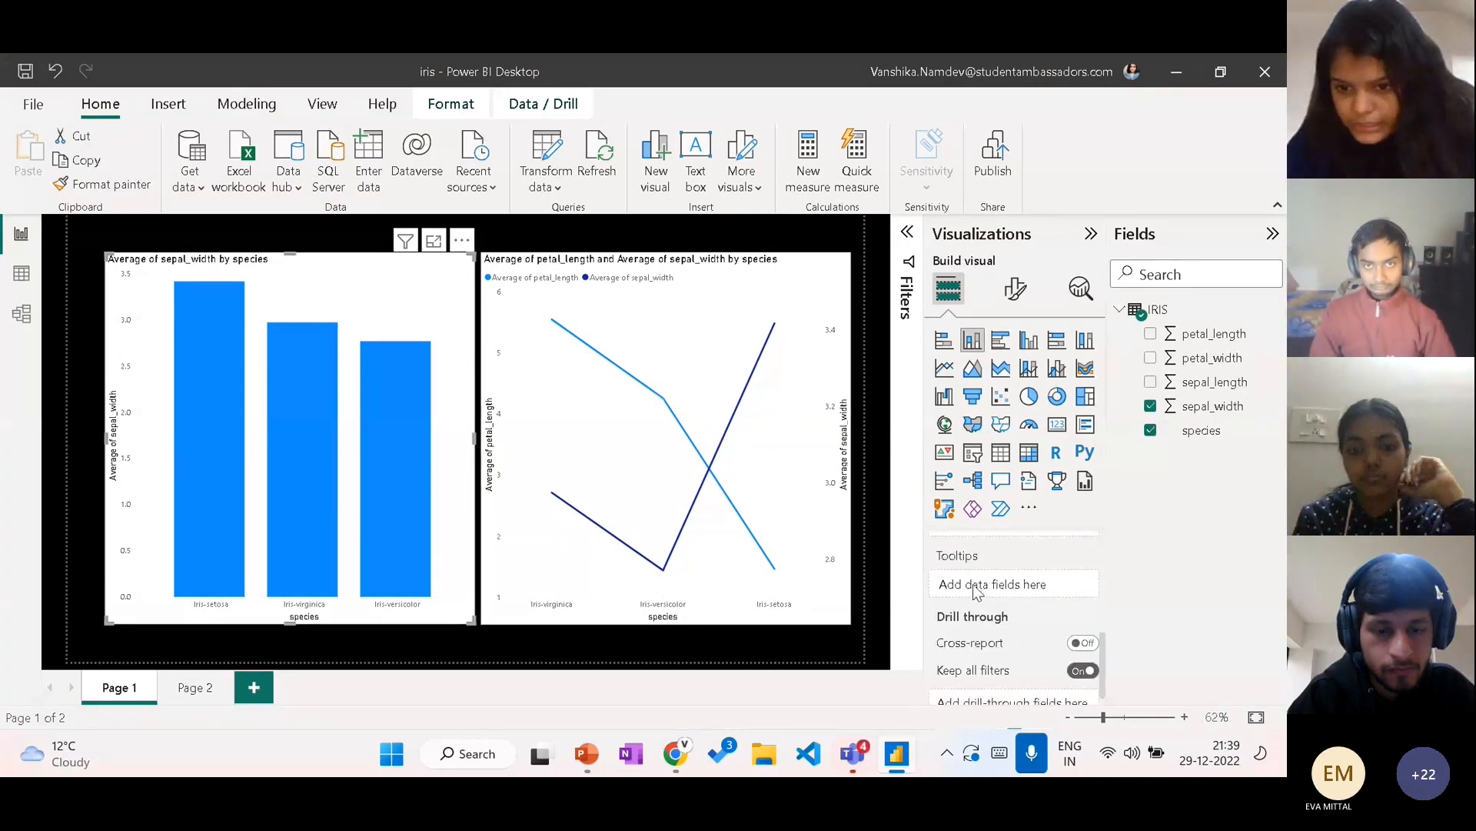
pyautogui.moveTo(967, 564)
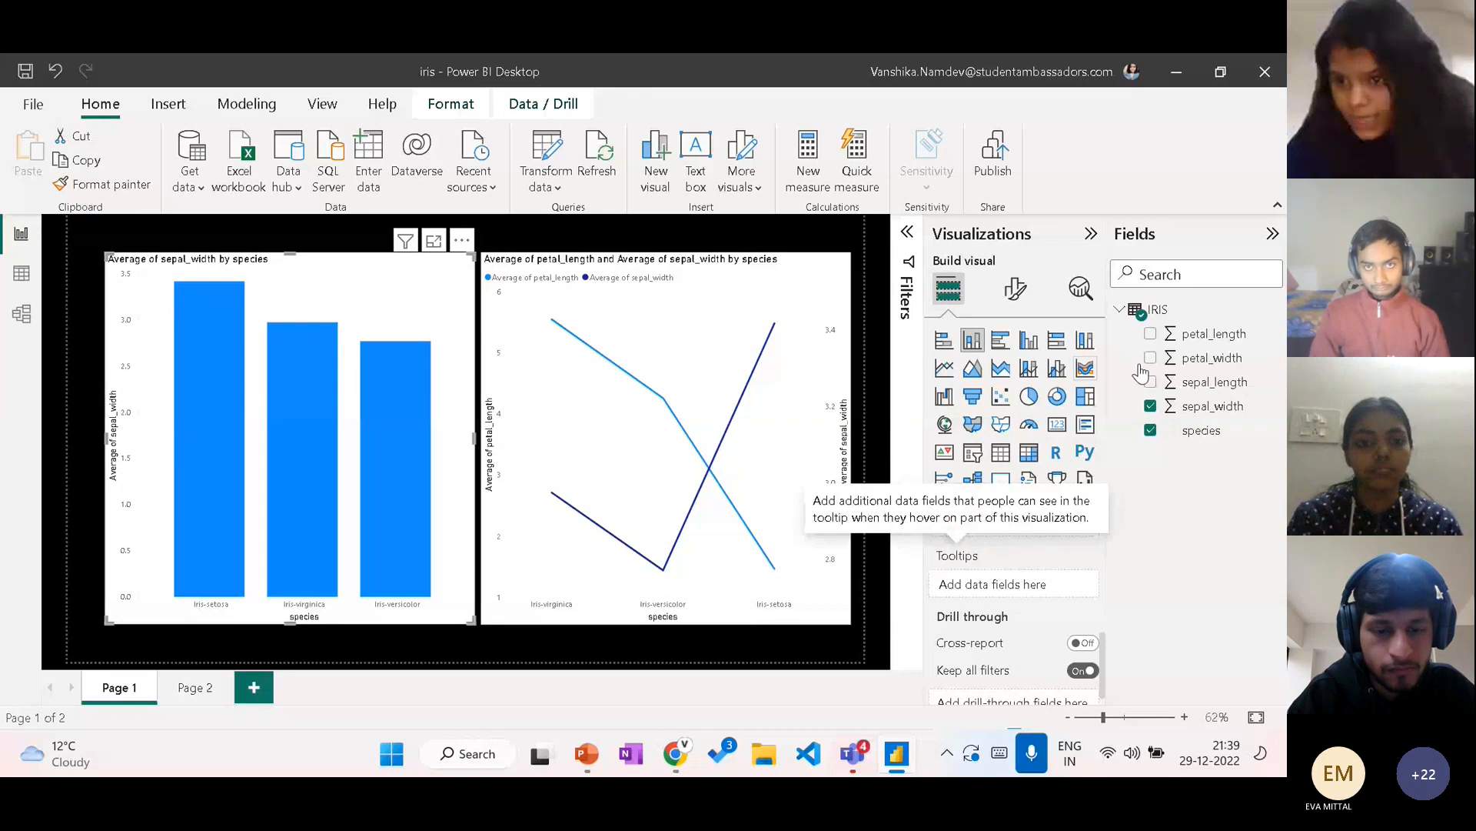
pyautogui.moveTo(1217, 359); pyautogui.dragTo(1041, 585)
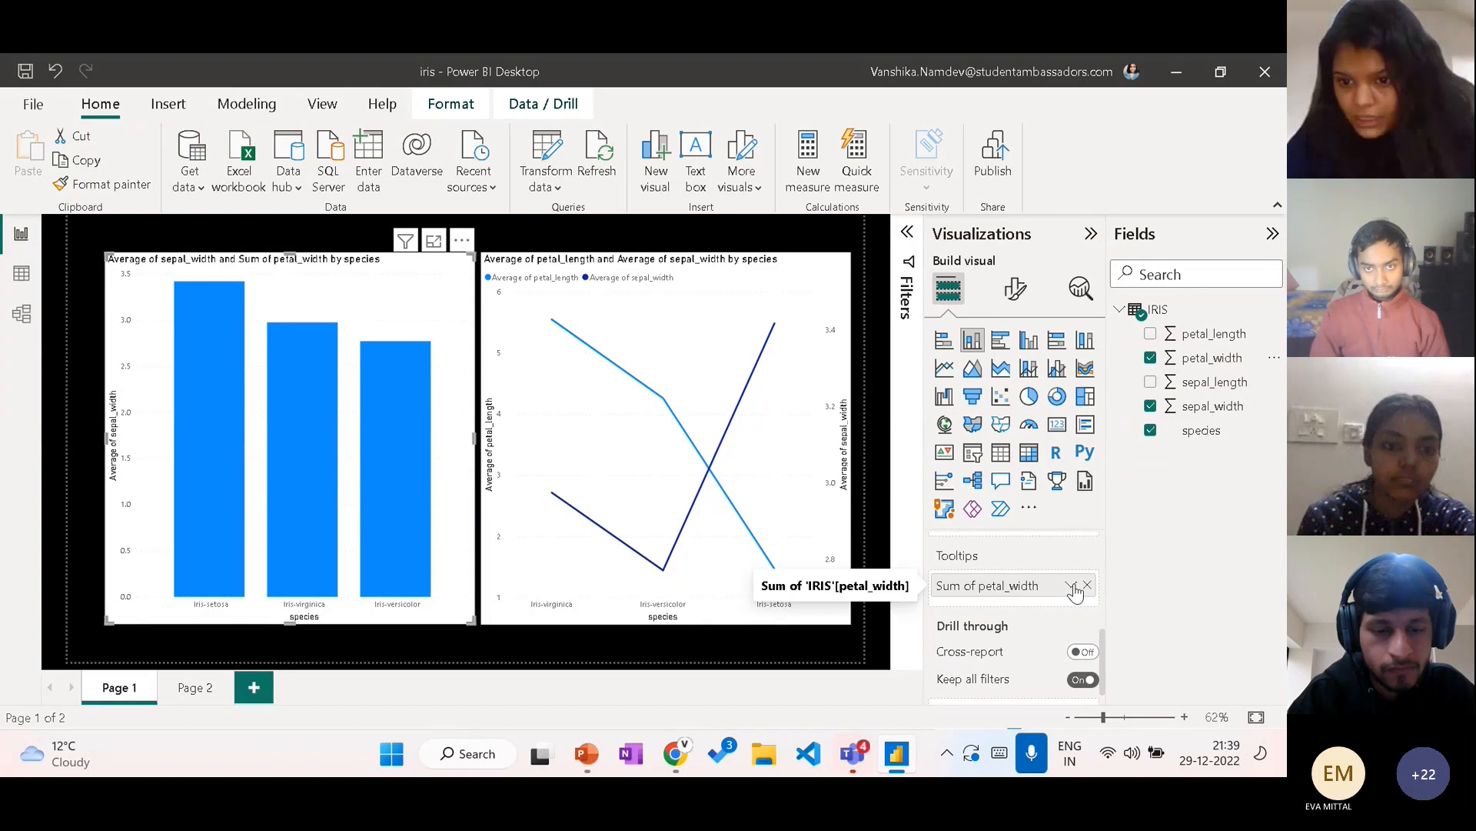
pyautogui.click(1070, 586)
pyautogui.click(1128, 354)
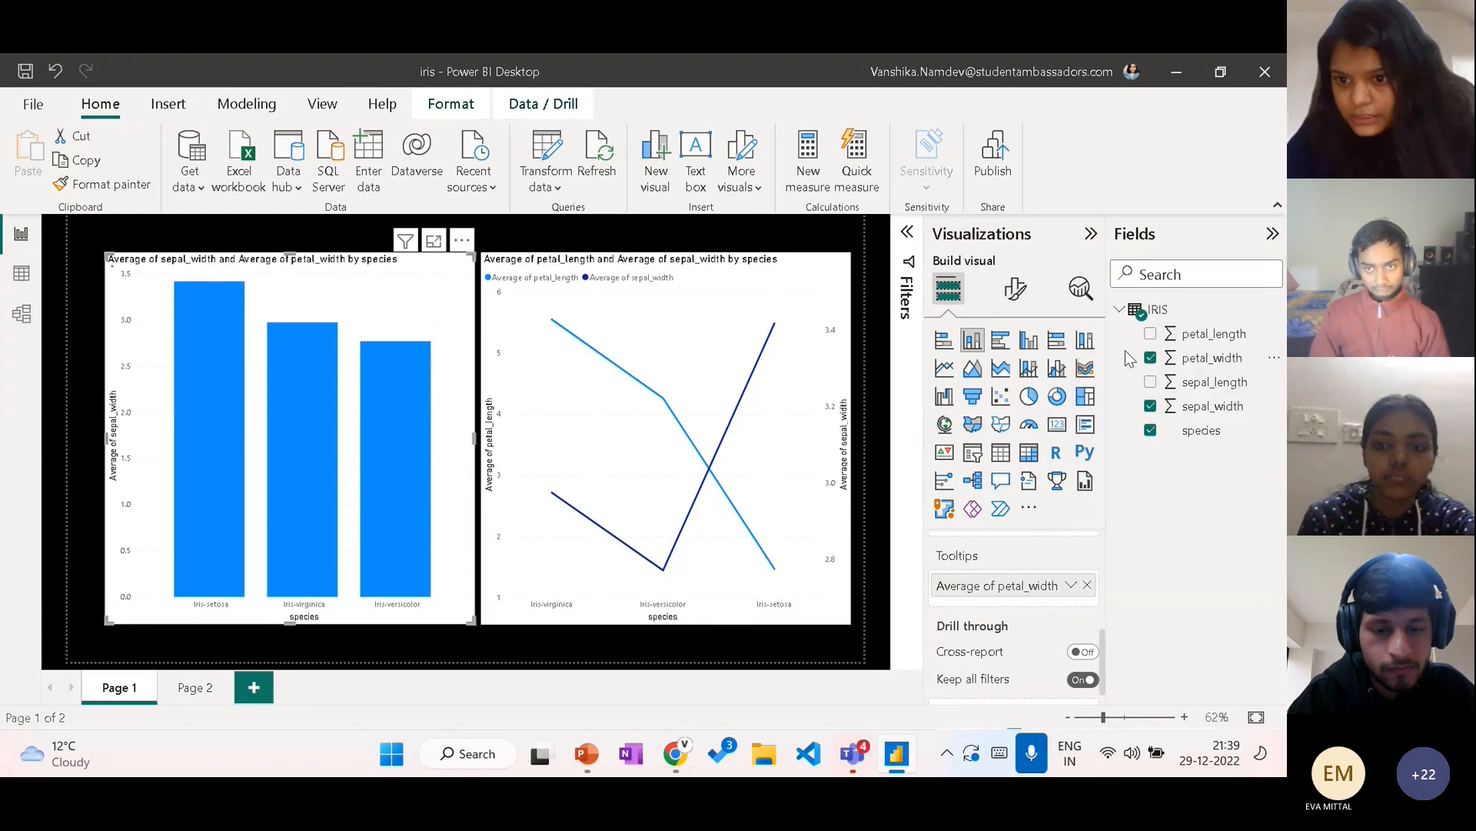
pyautogui.moveTo(384, 462)
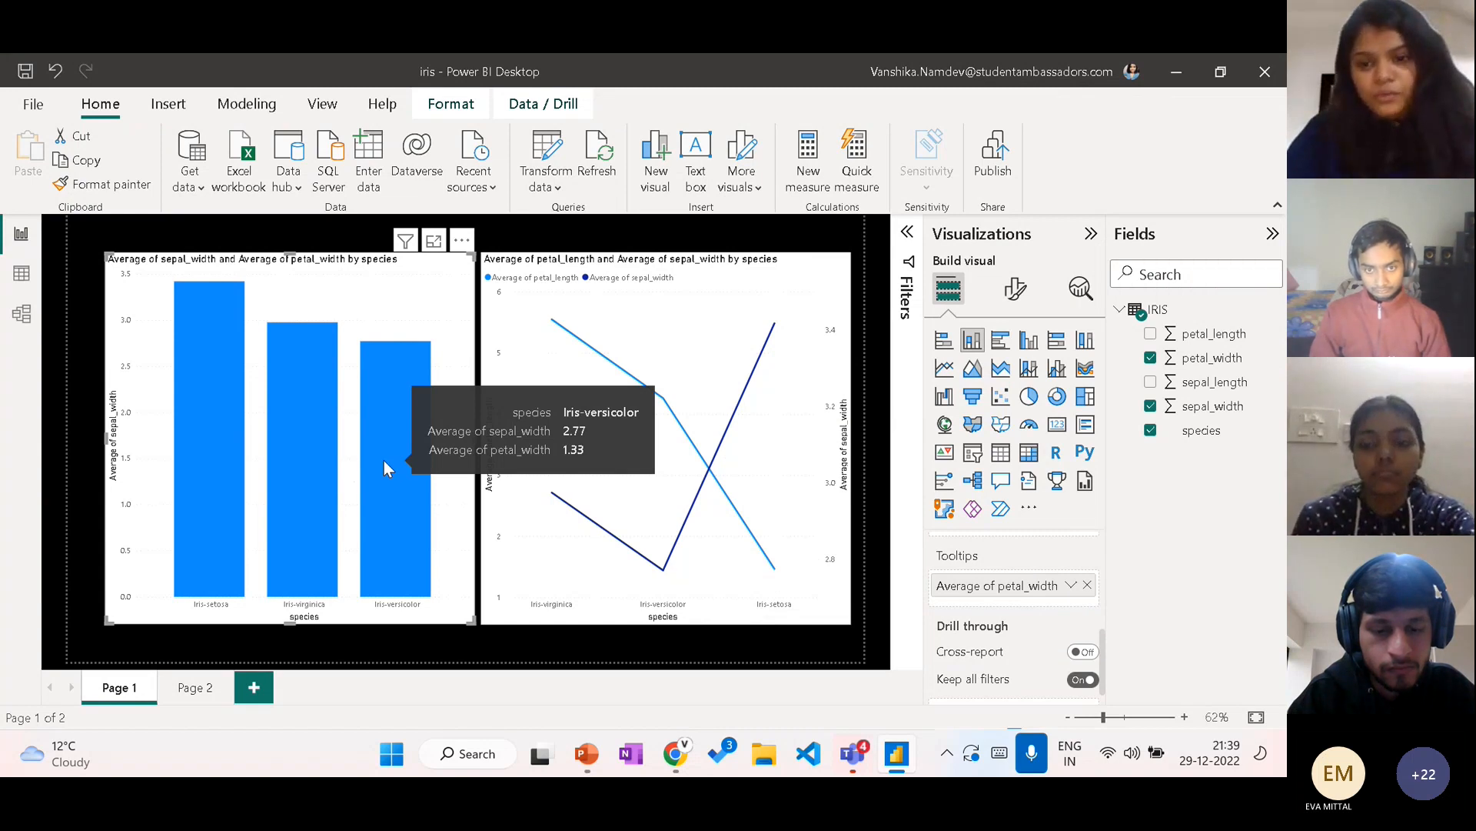
pyautogui.scroll(1, 991, 652)
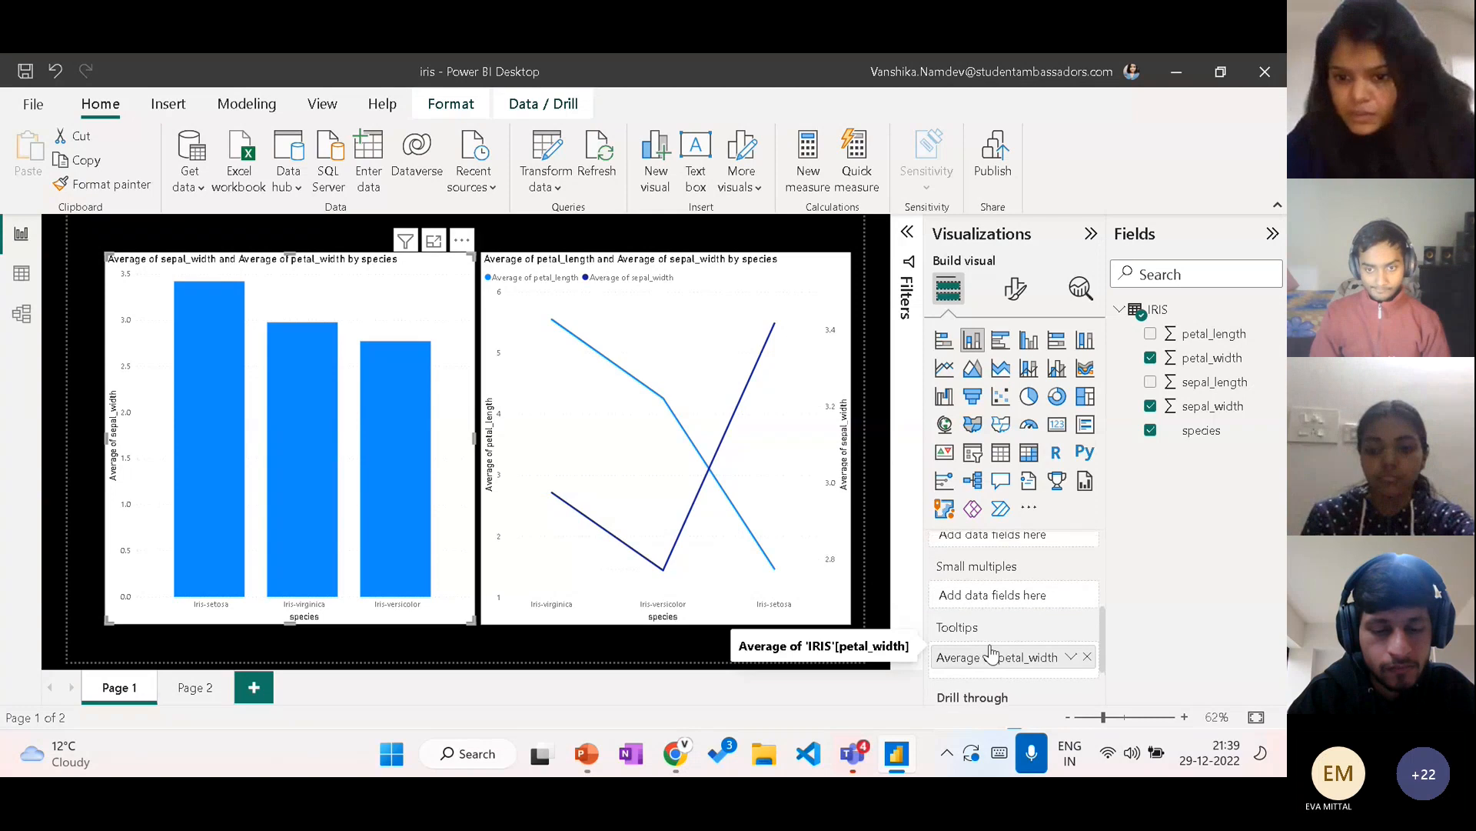
pyautogui.scroll(-2, 990, 652)
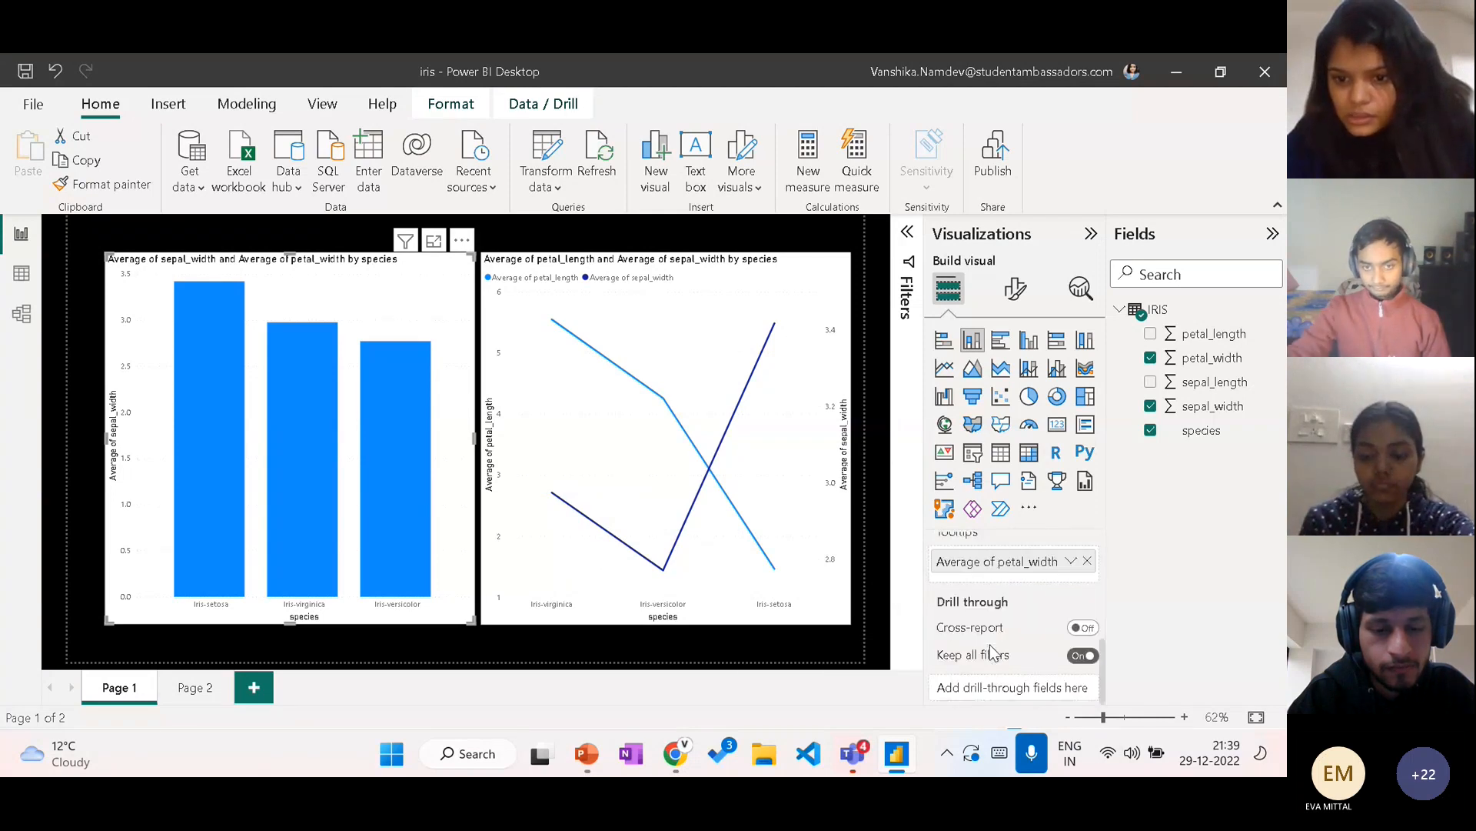
pyautogui.scroll(4, 992, 653)
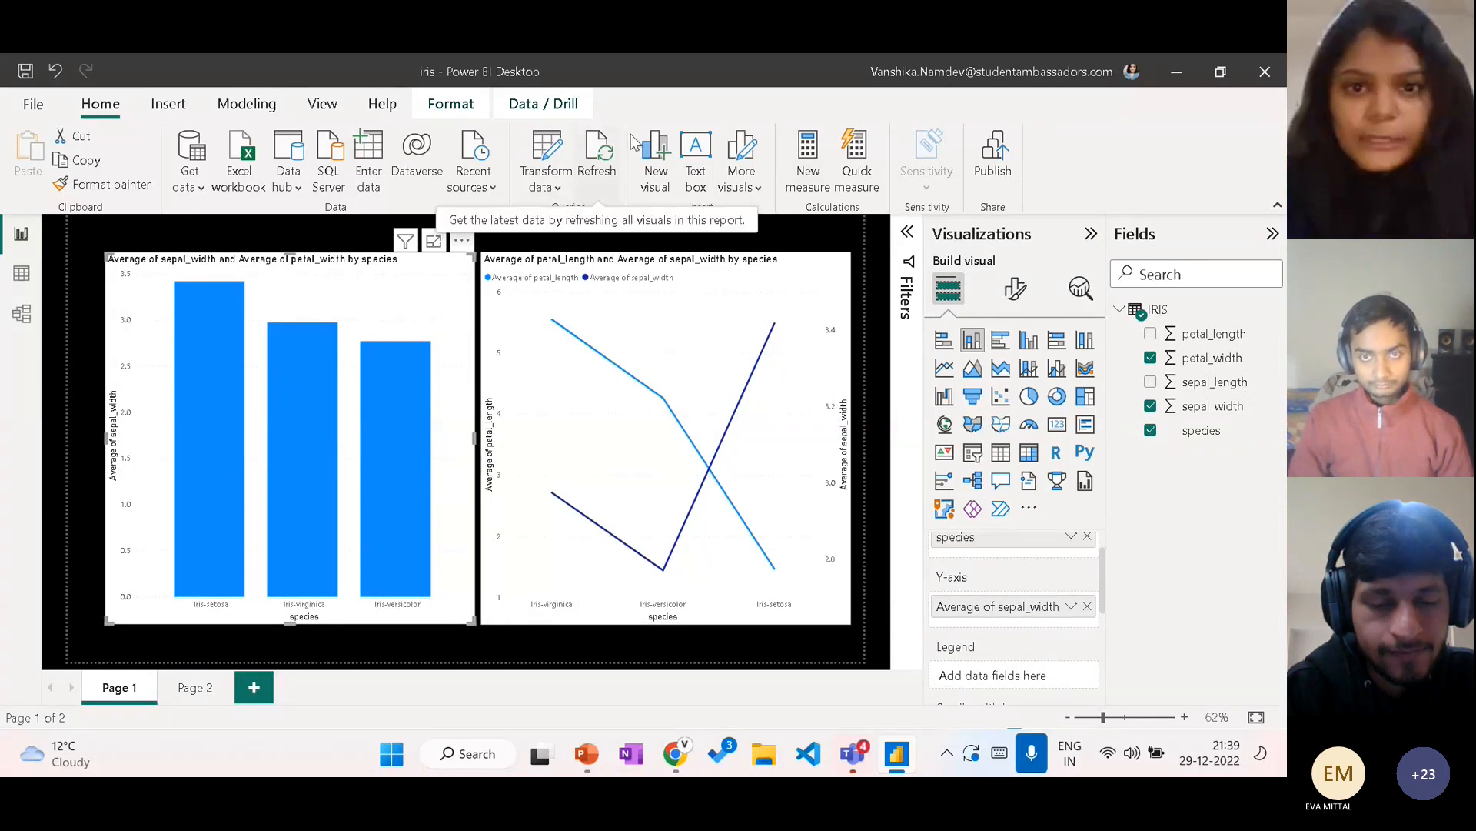
# Step: Create a new measure in the IRIS table and name it SUM_Of_Features in its formula
pyautogui.click(803, 150)
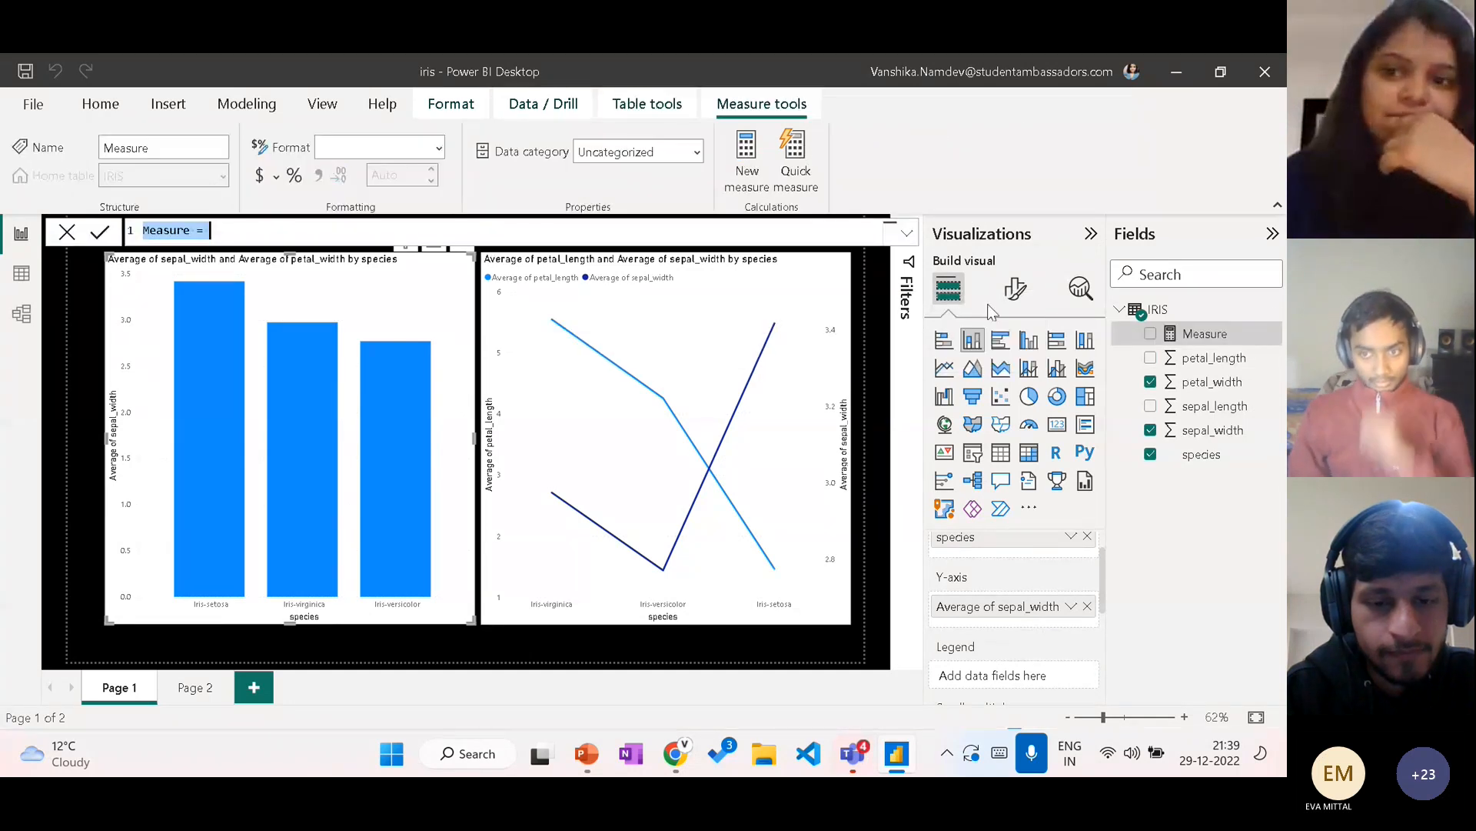
pyautogui.moveTo(1130, 321)
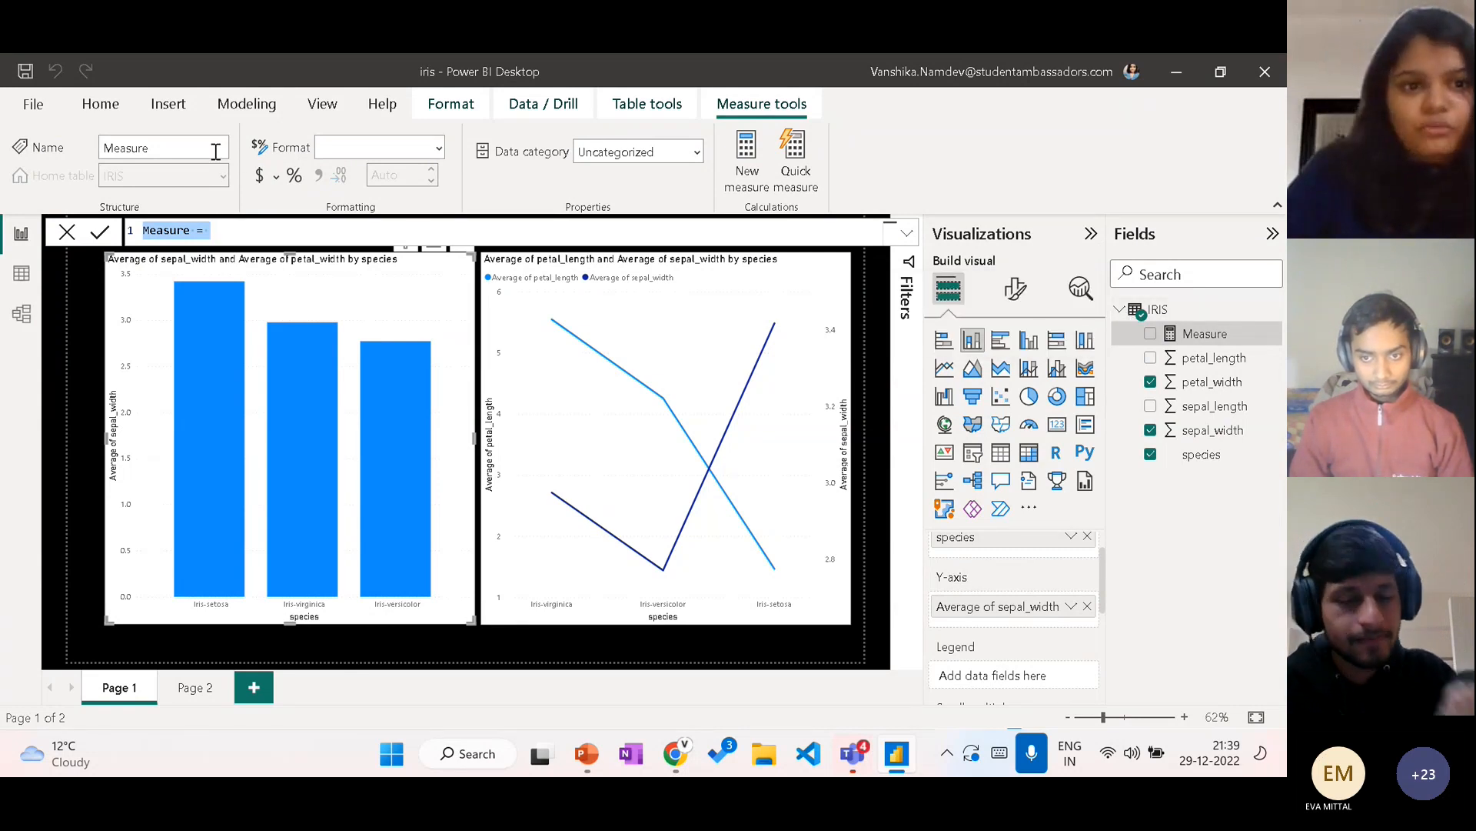
pyautogui.click(216, 227)
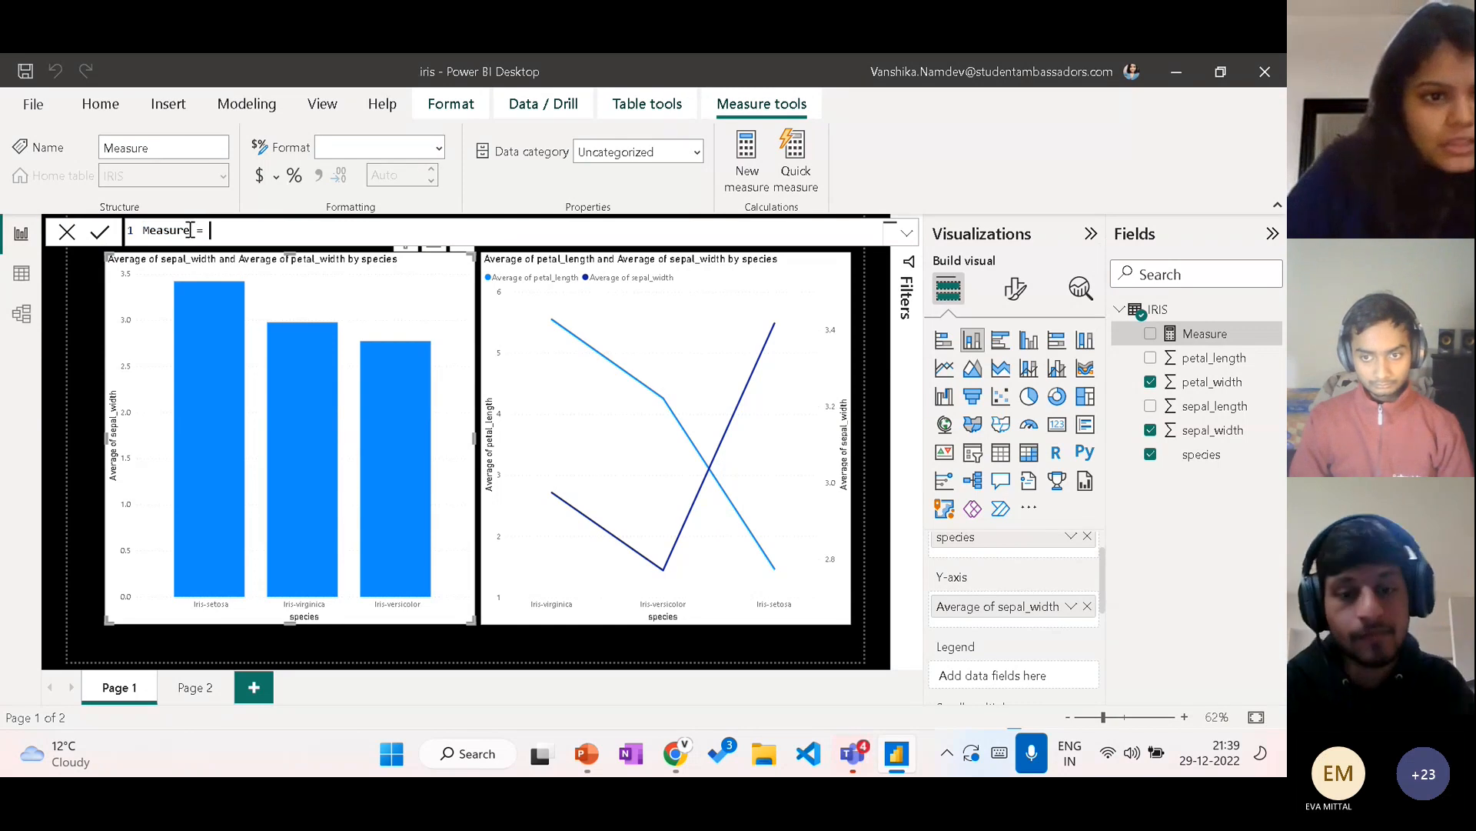
pyautogui.moveTo(191, 229); pyautogui.dragTo(131, 235)
pyautogui.write('su')
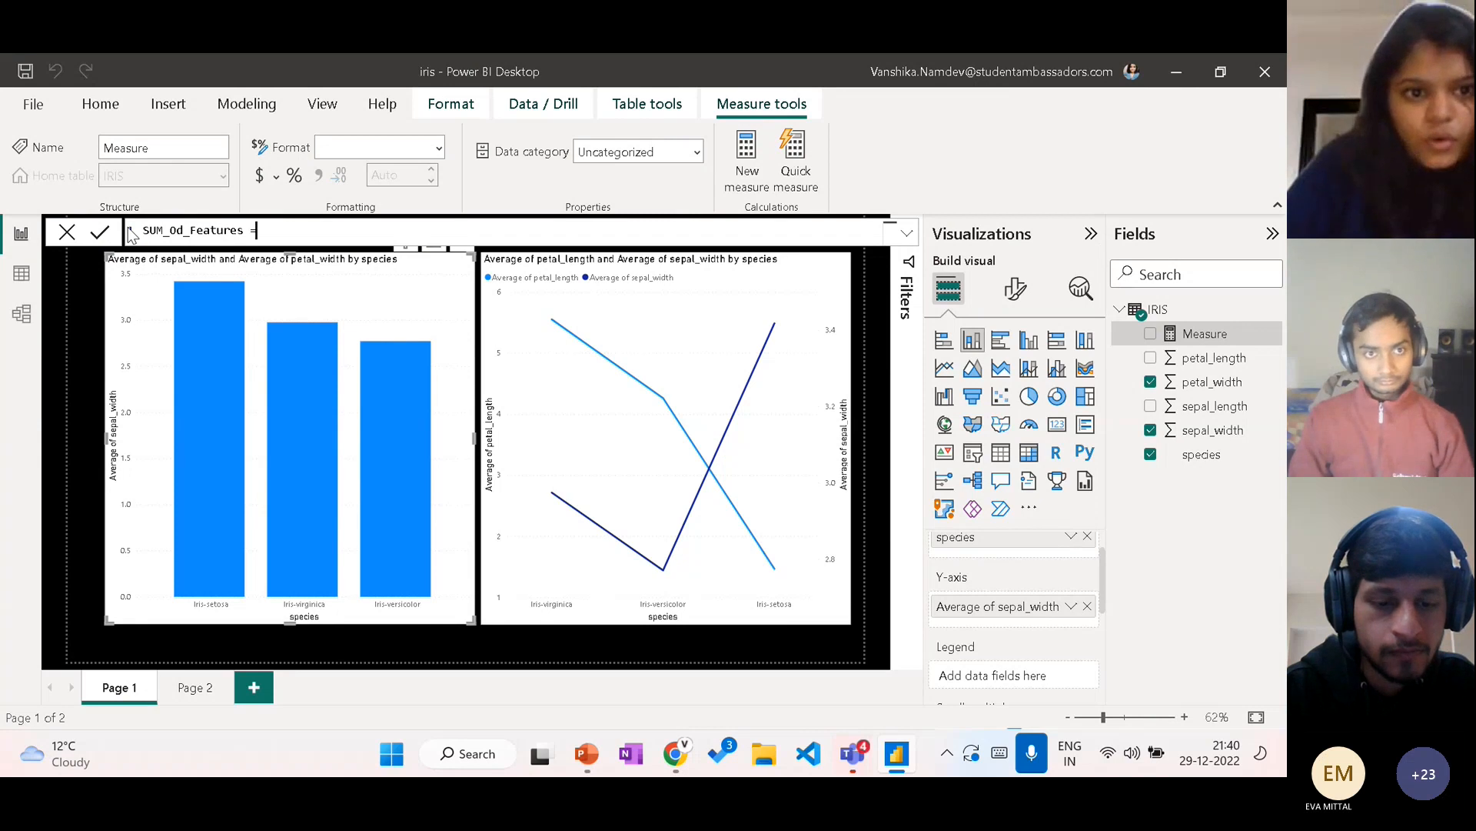
pyautogui.doubleClick(186, 231)
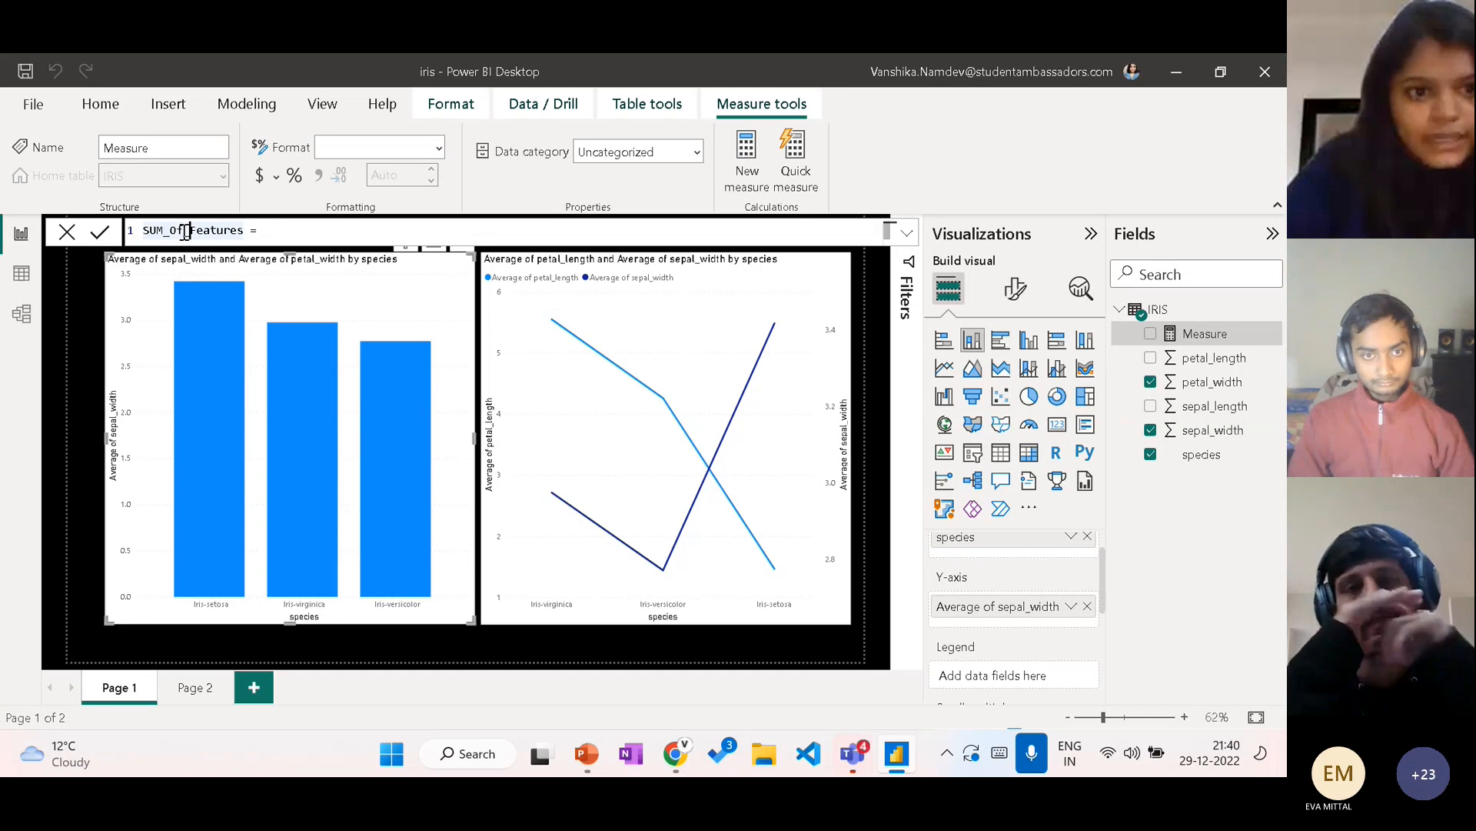
# Step: Complete the SUM_Of_Features formula as SUM(IRIS[petal_length]) and commit the measure
pyautogui.press('End')
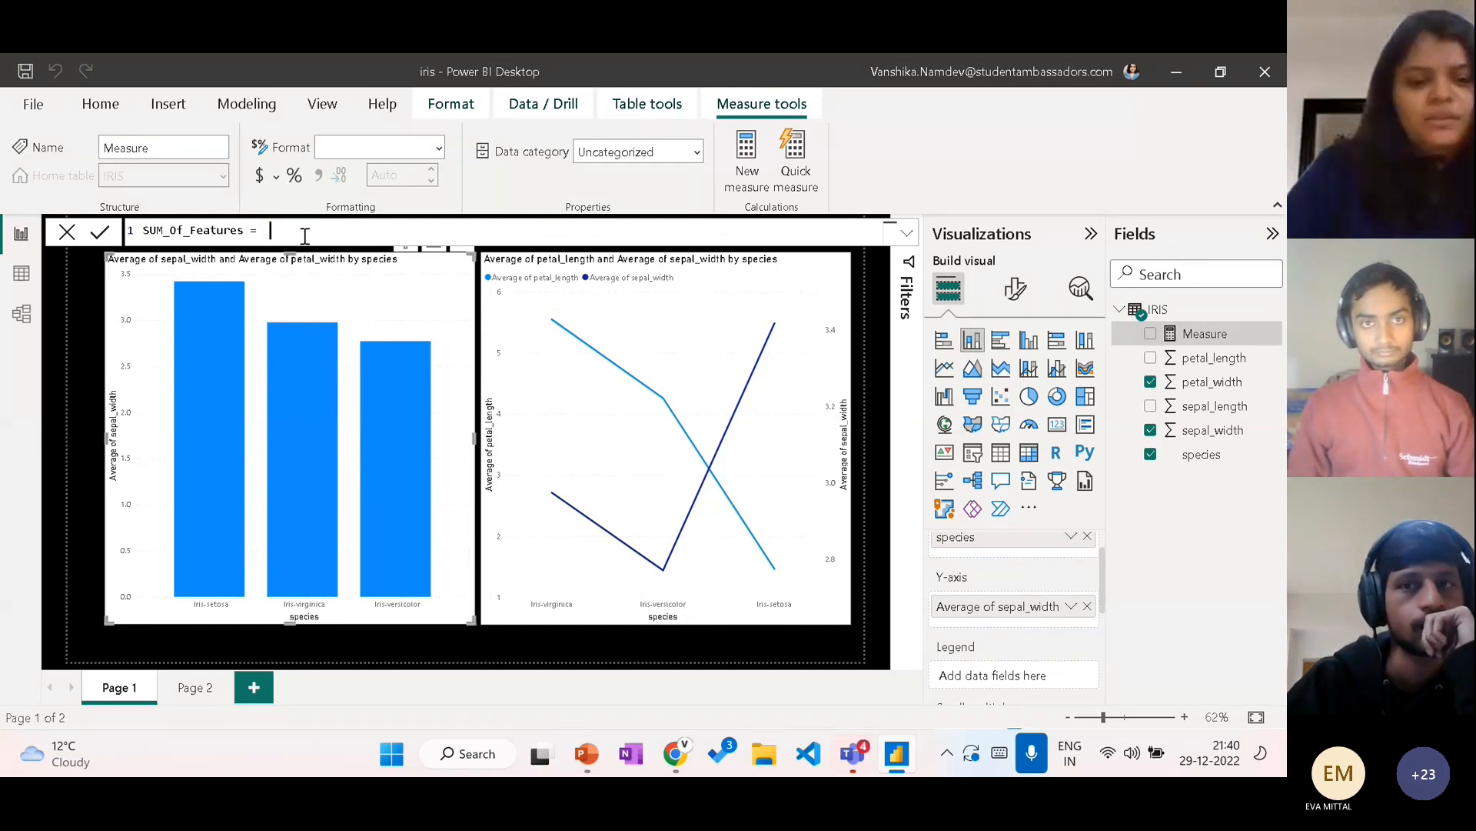
pyautogui.write('SU')
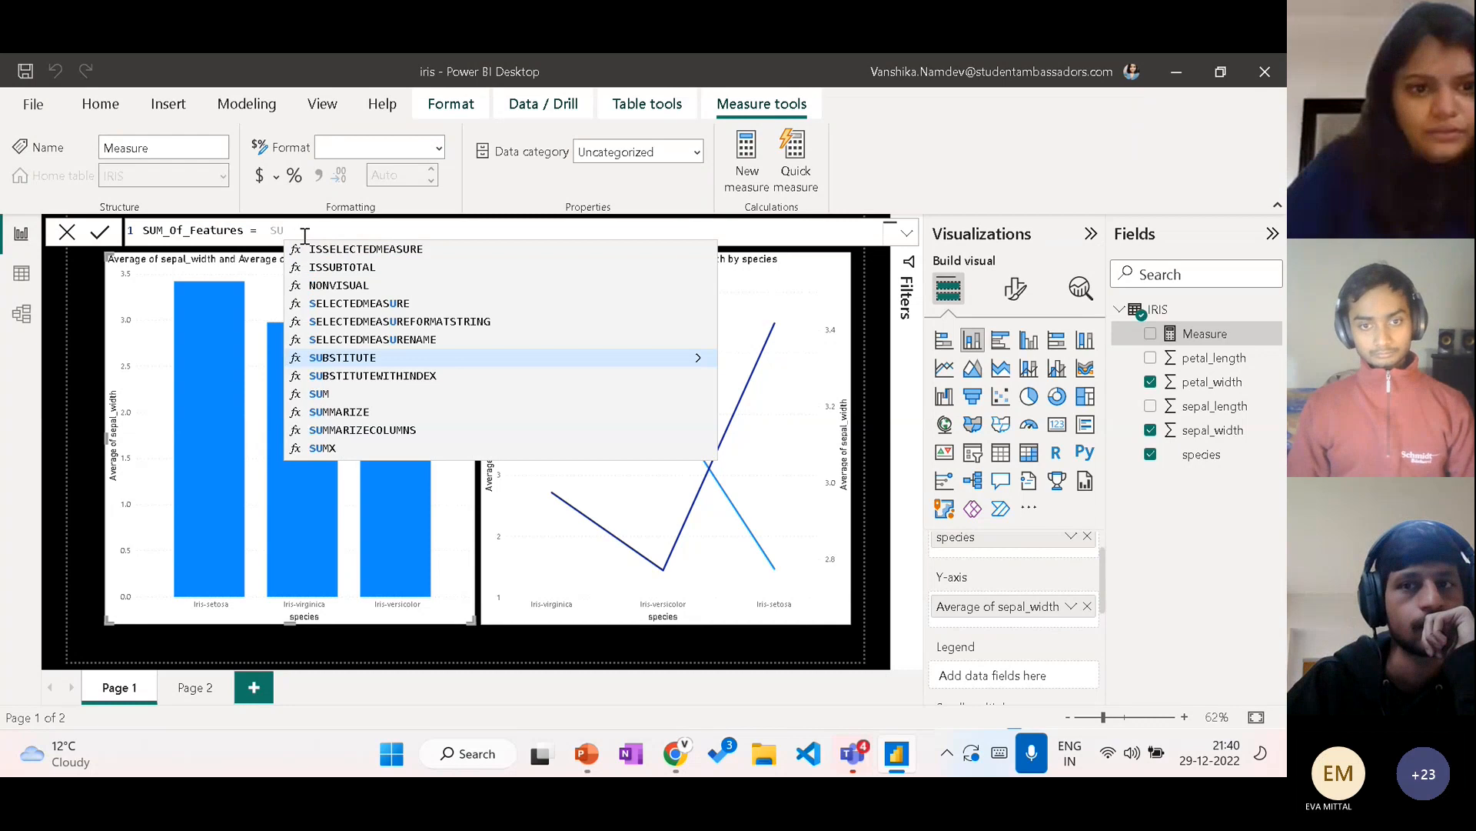
pyautogui.write('M(')
pyautogui.press('Down')
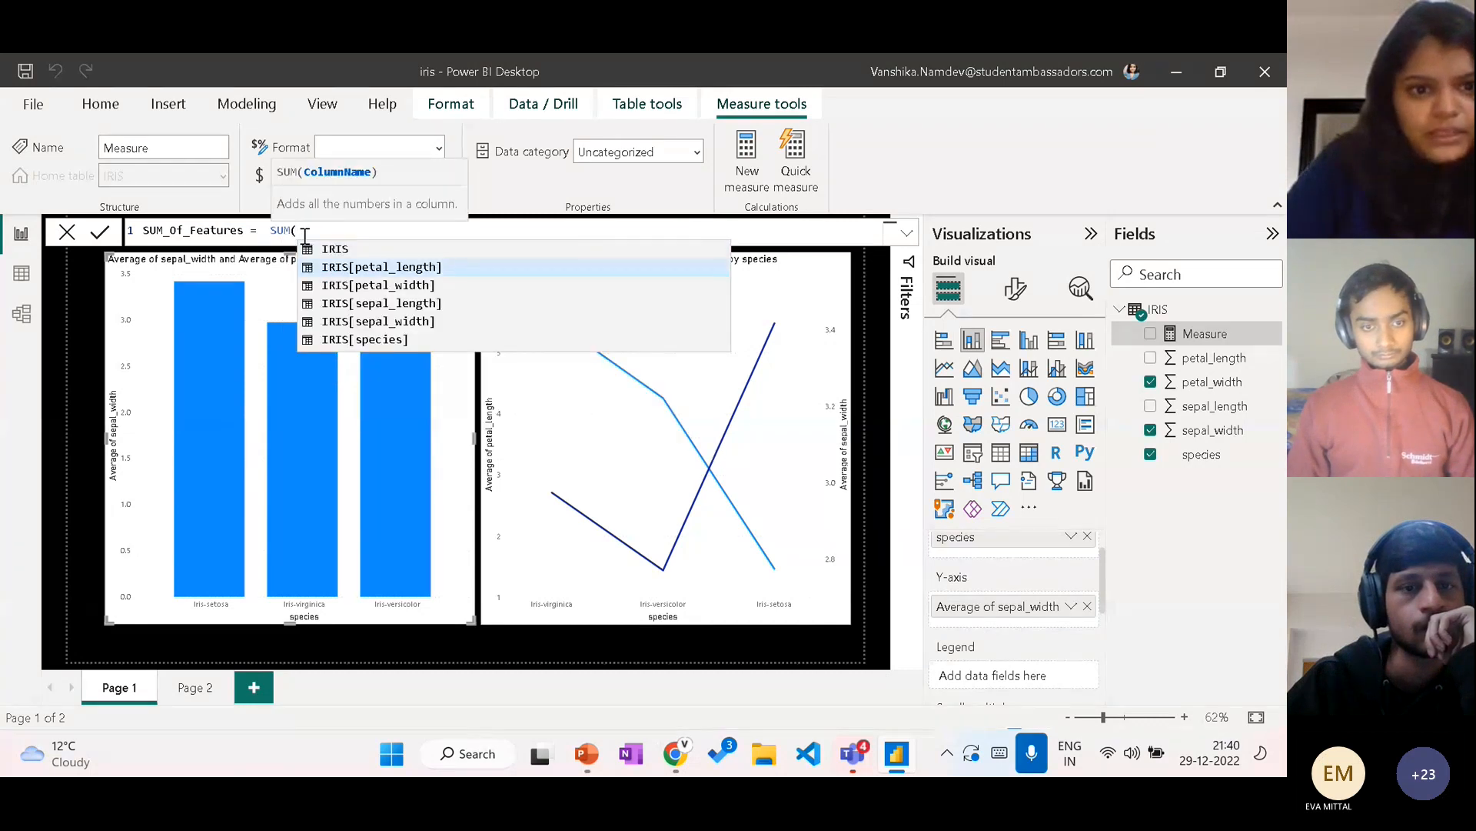
pyautogui.press('Tab')
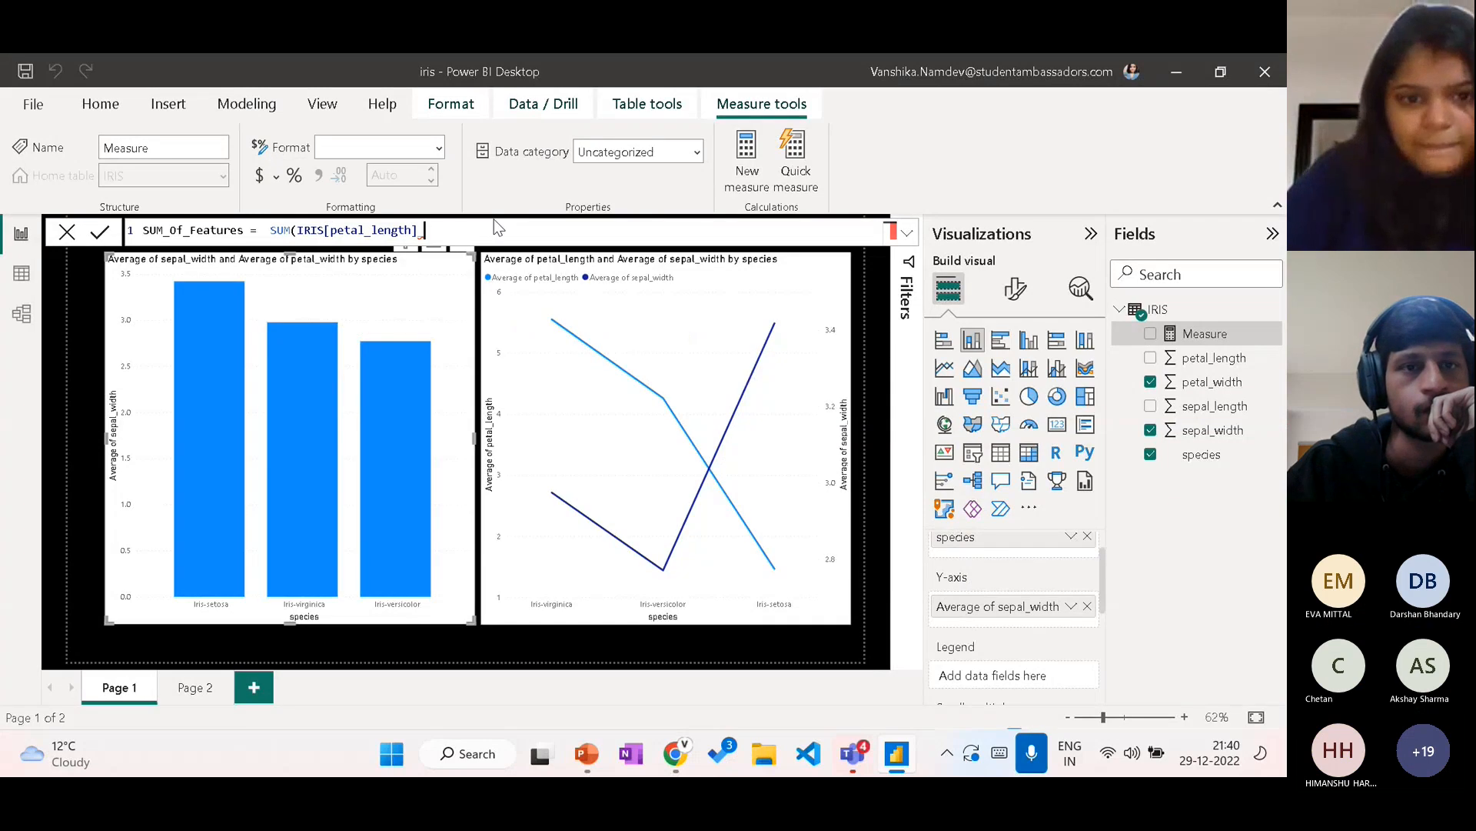
pyautogui.press('BackSpace')
pyautogui.write(')')
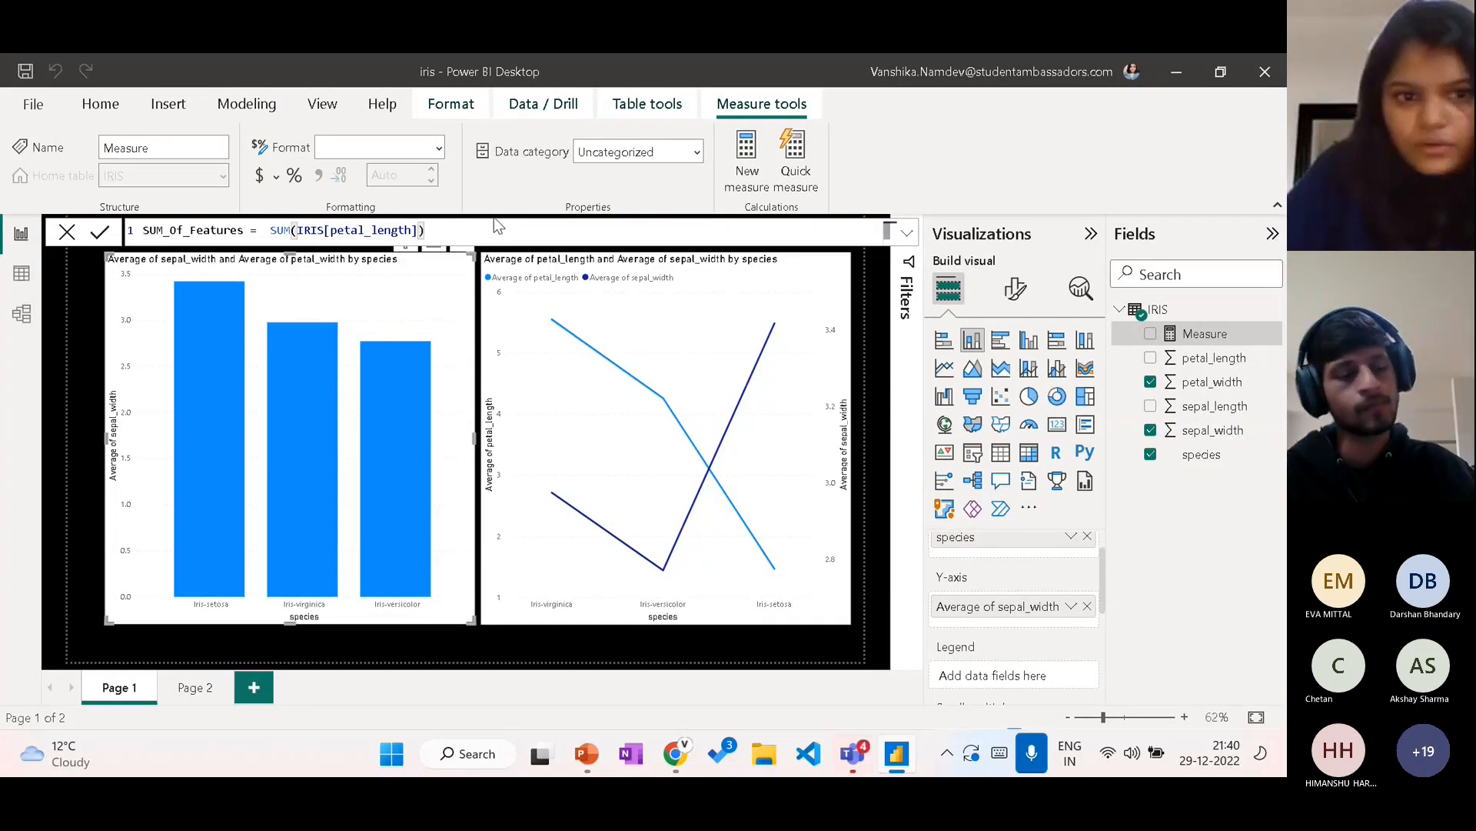
pyautogui.click(99, 231)
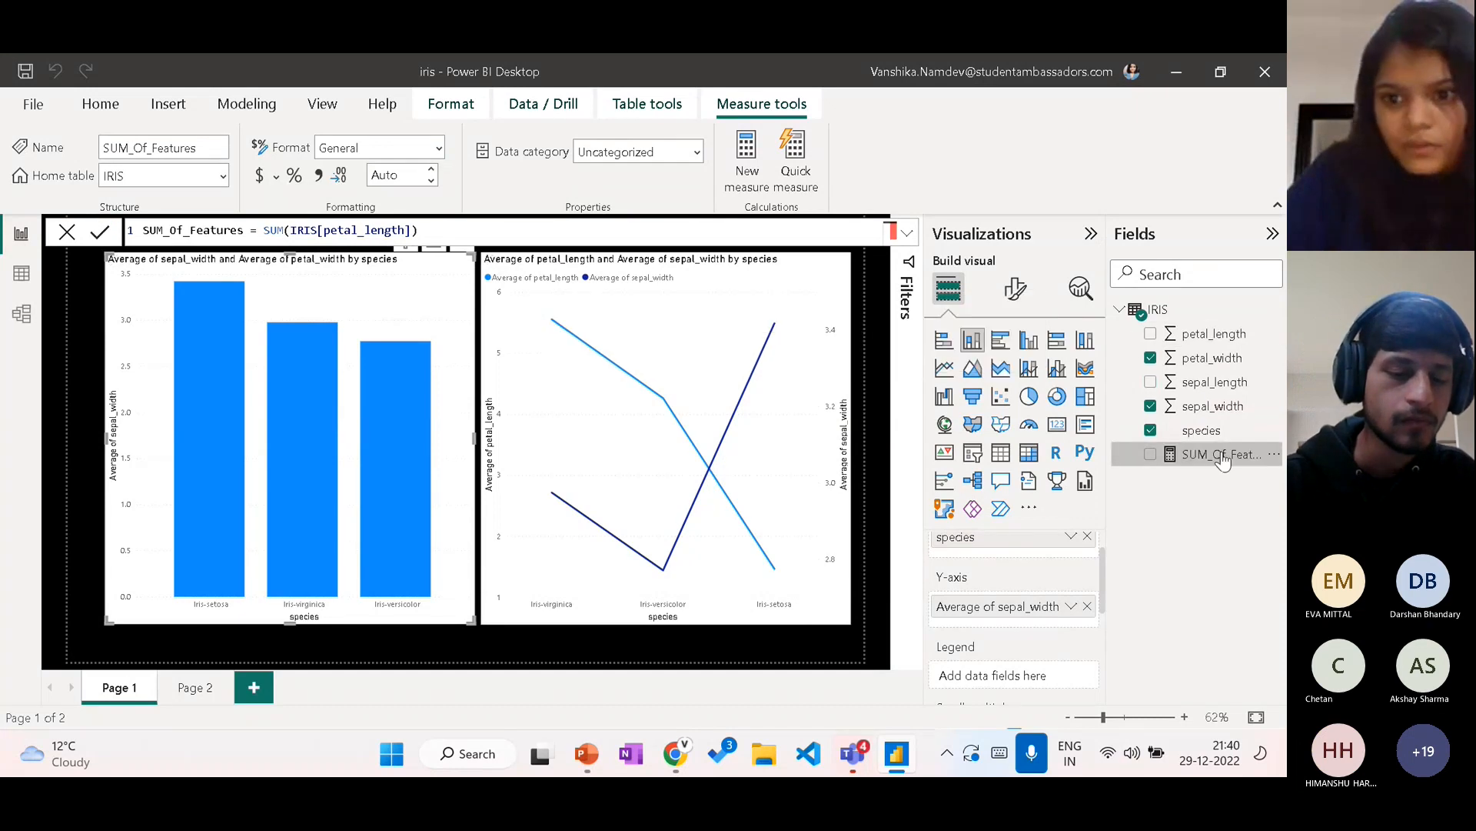
# Step: Examine the IRIS table's rows in the data view and the formula of the SUM_Of_Features measure
pyautogui.click(18, 279)
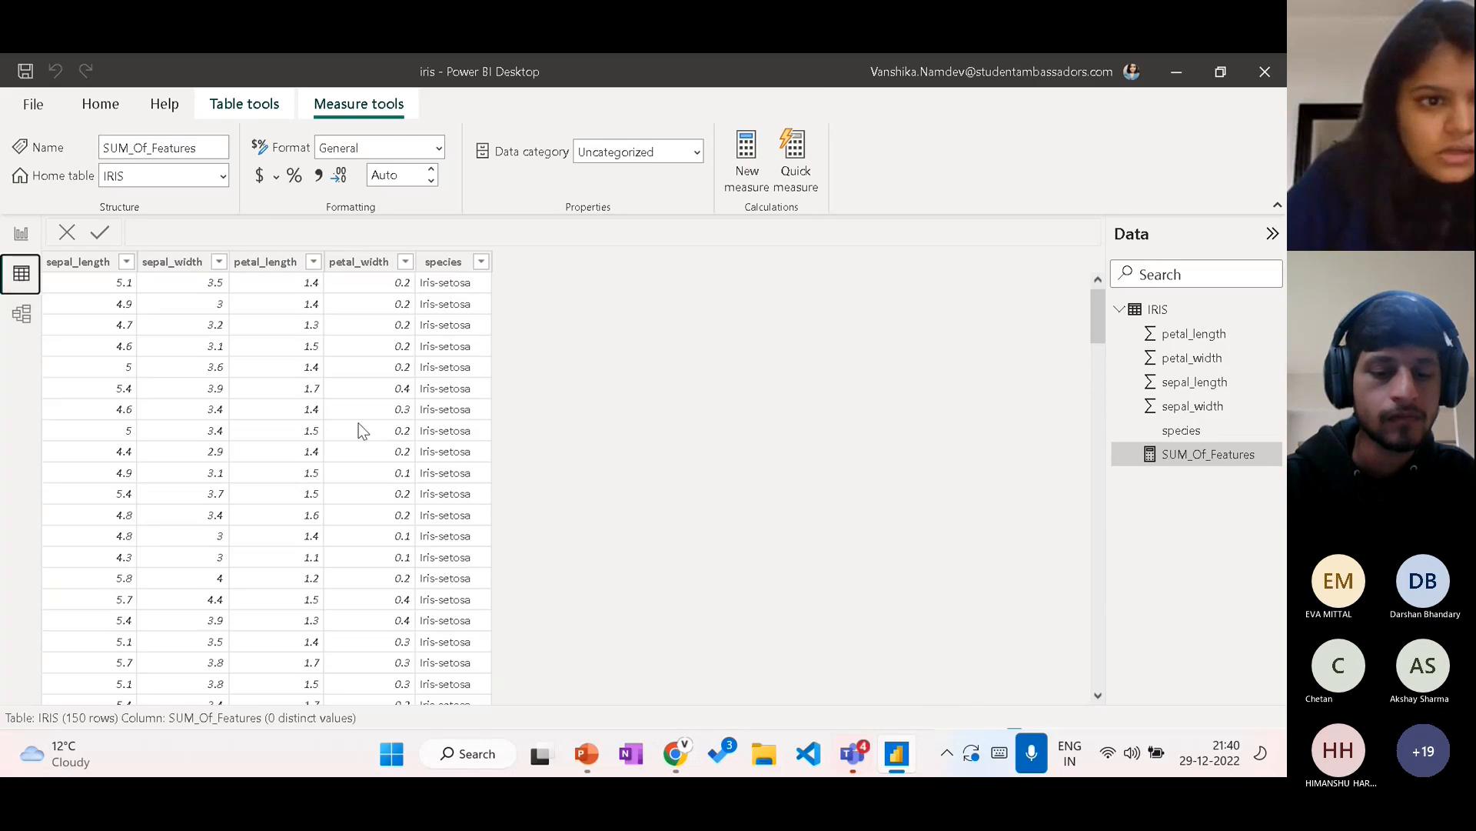
pyautogui.scroll(-3, 358, 422)
pyautogui.scroll(3, 358, 423)
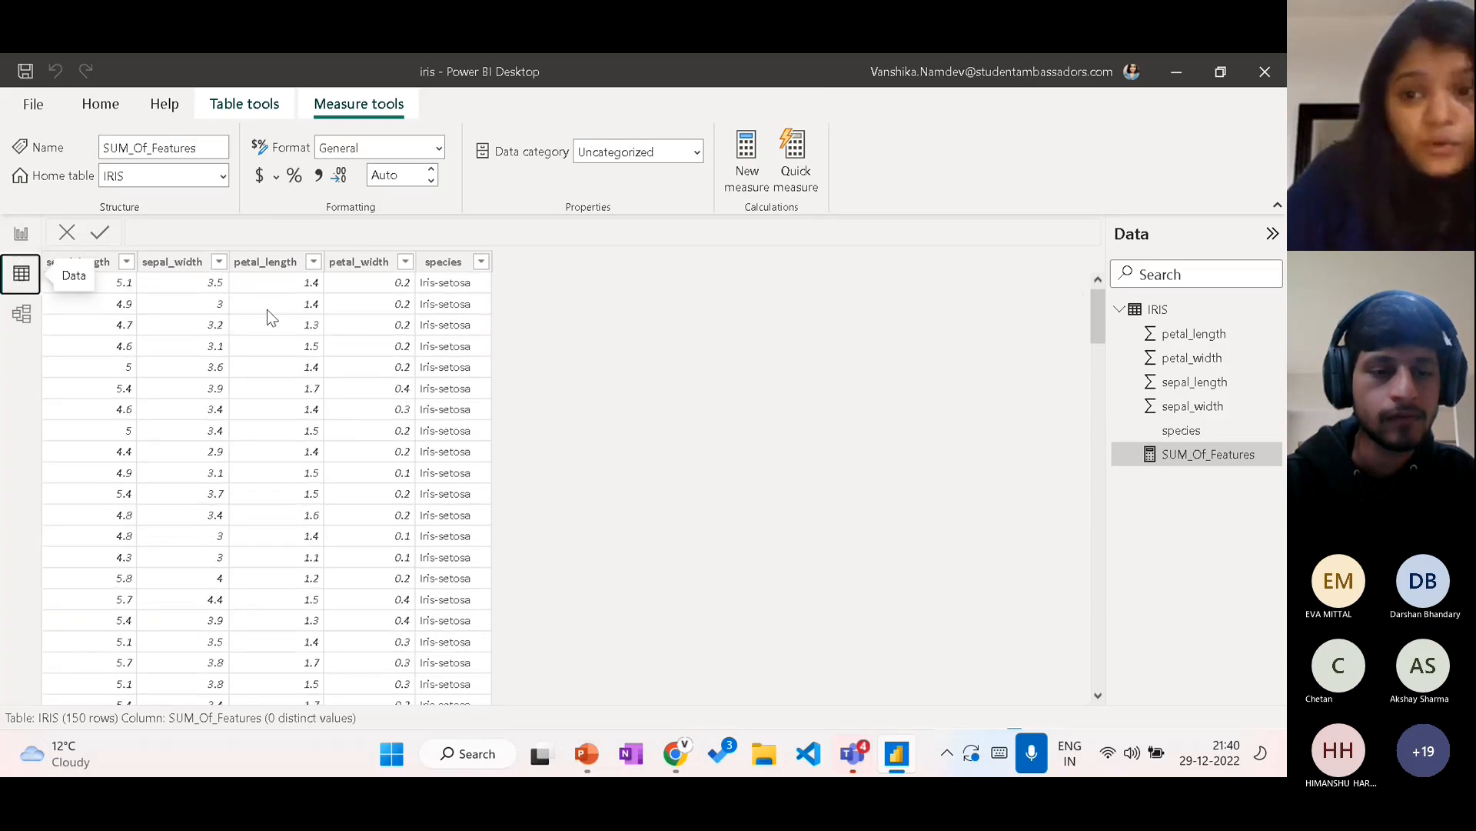
pyautogui.click(1213, 458)
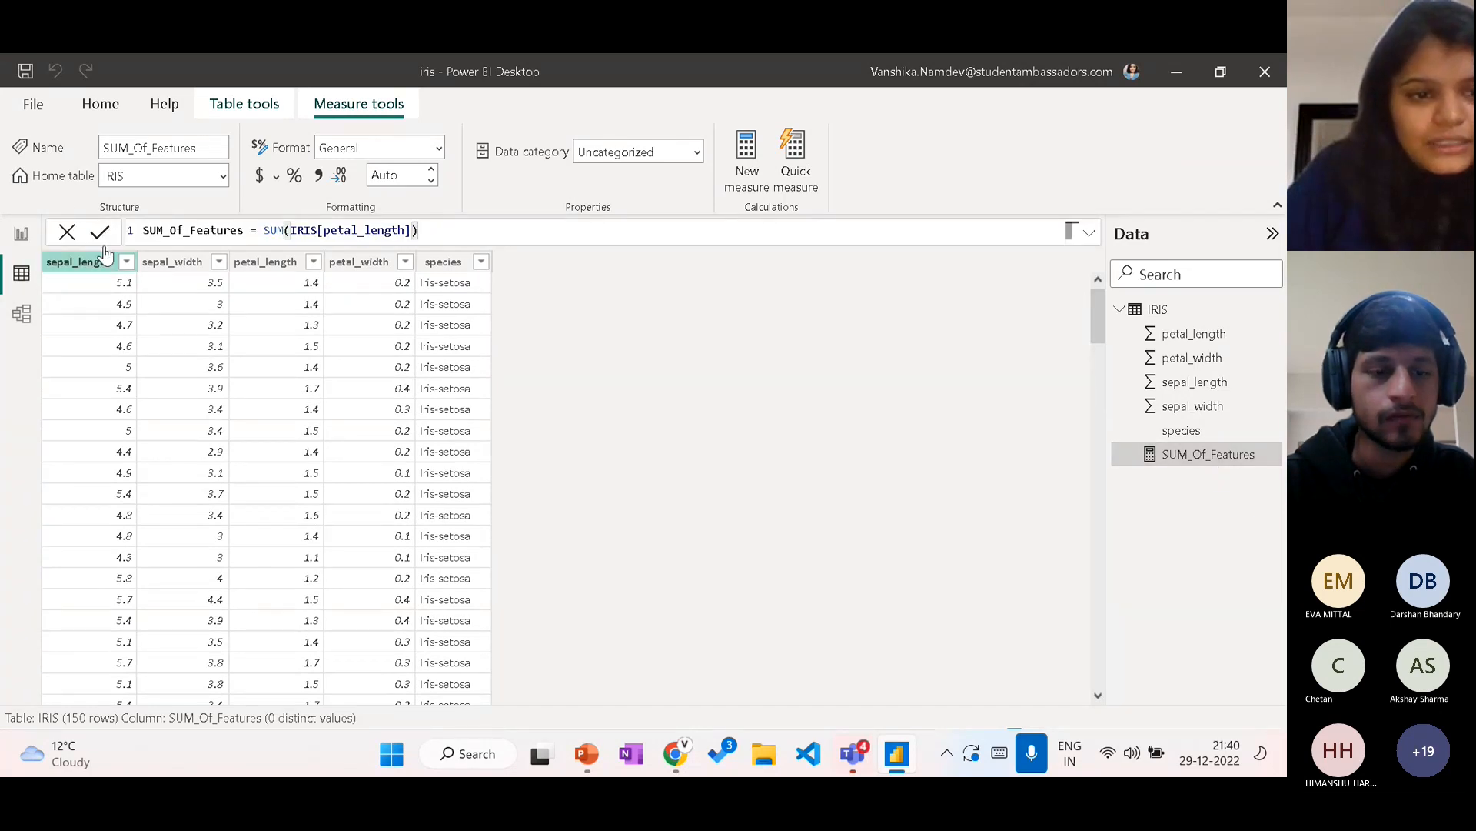
pyautogui.scroll(-1, 535, 412)
pyautogui.scroll(1, 538, 417)
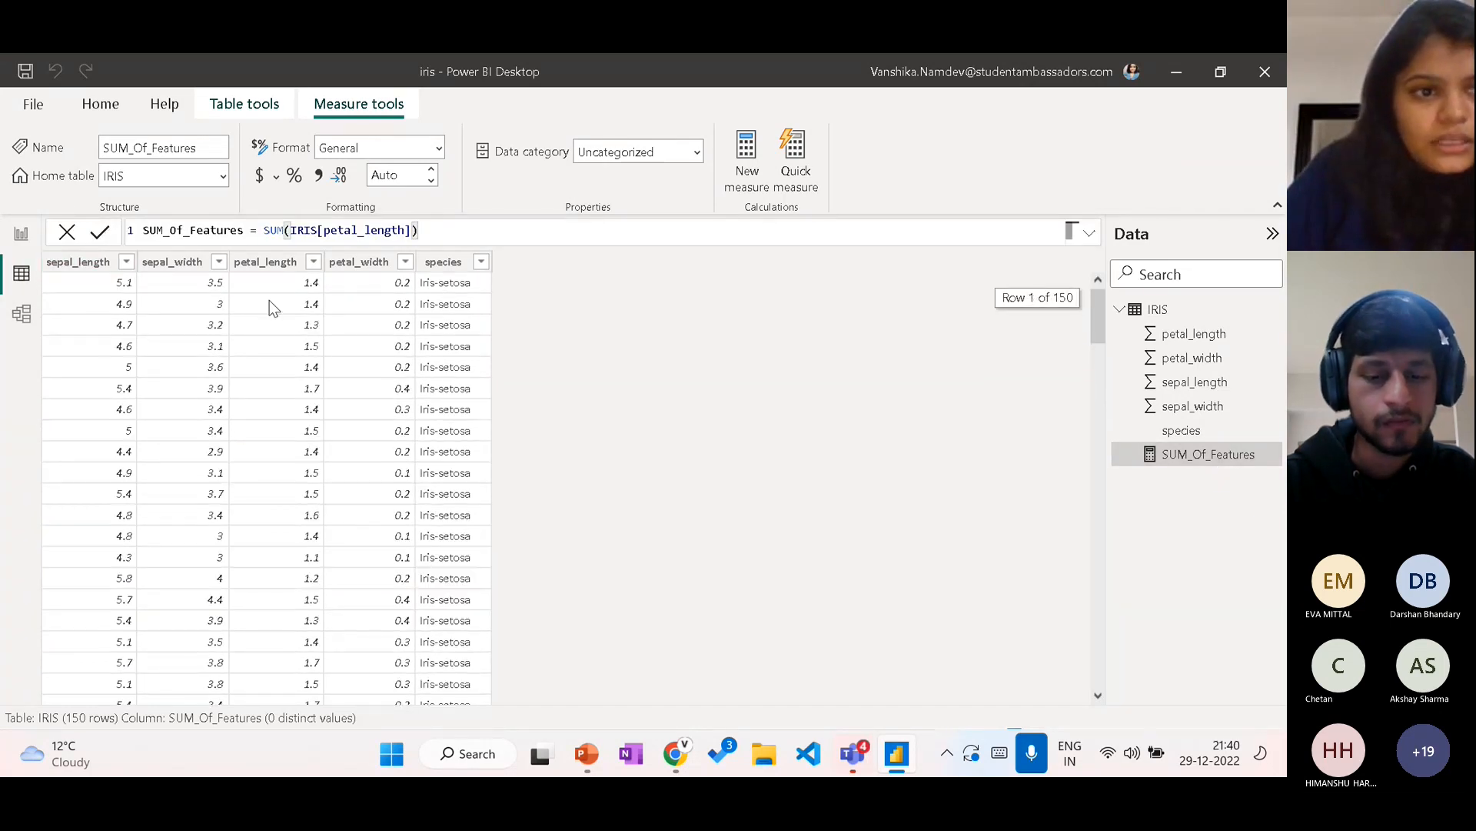
# Step: Return to the report view, add a blank third page and go back to Page 2
pyautogui.click(38, 230)
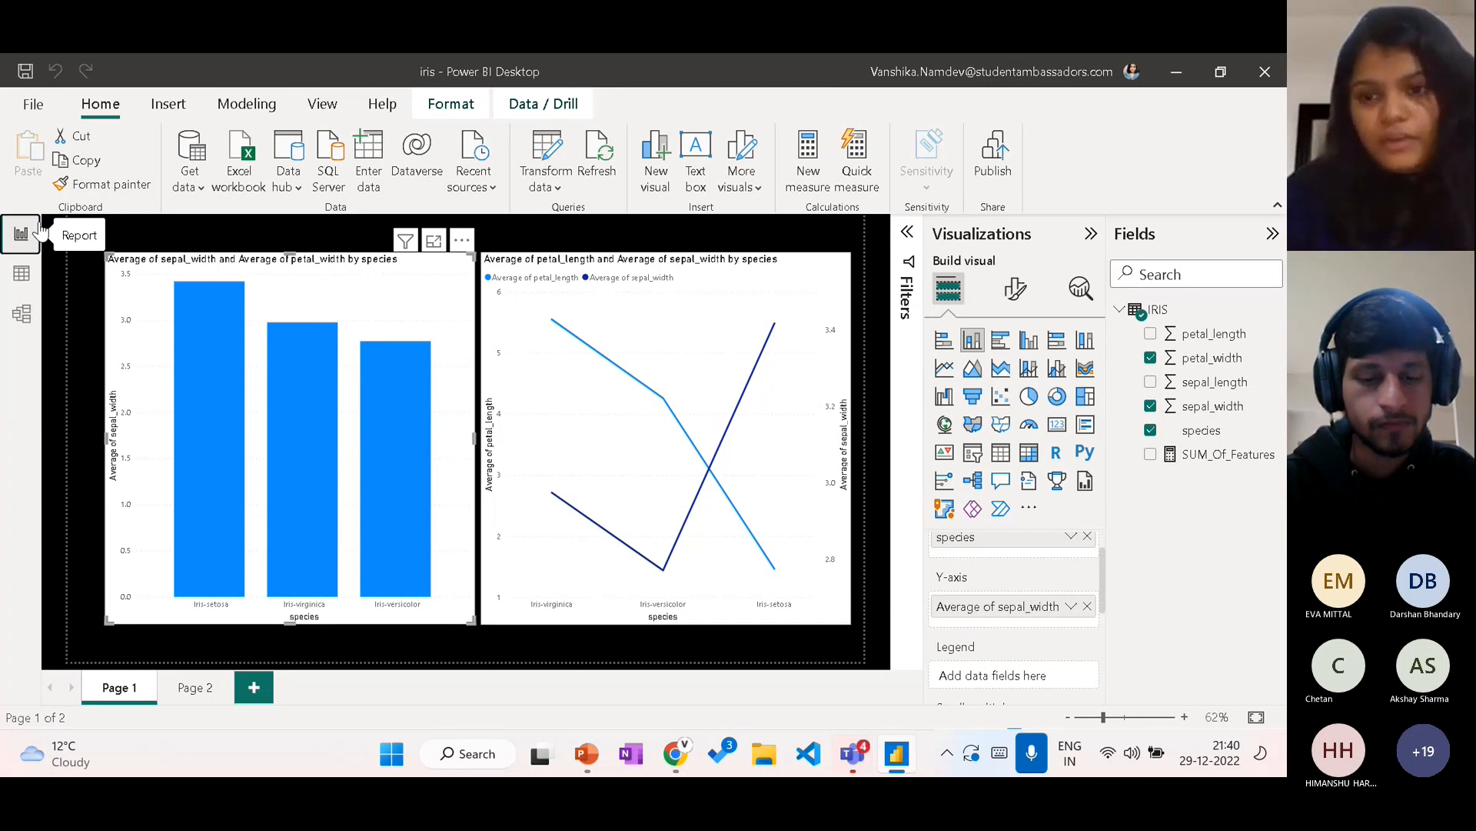
pyautogui.moveTo(291, 373)
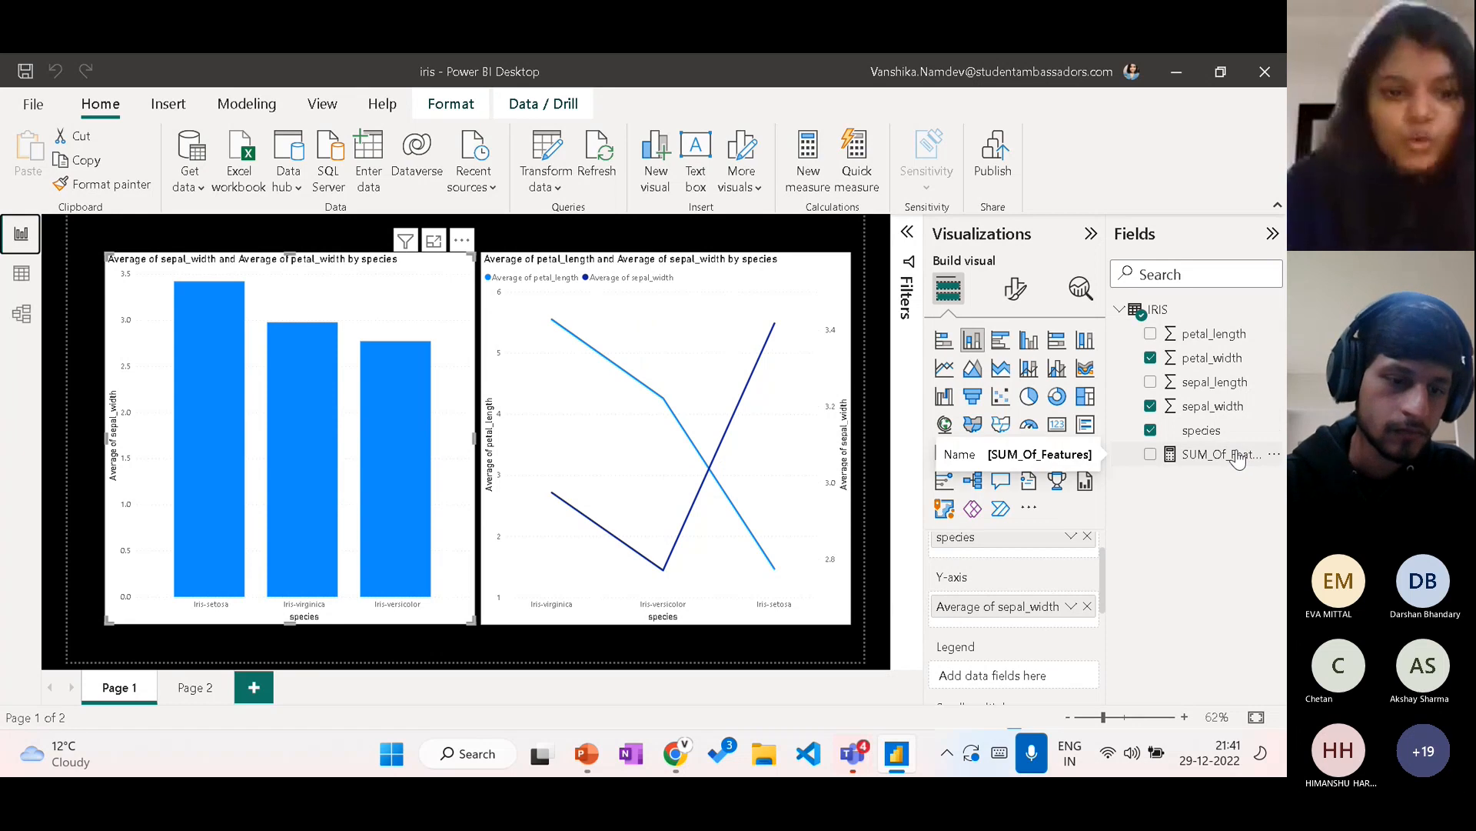
pyautogui.click(195, 686)
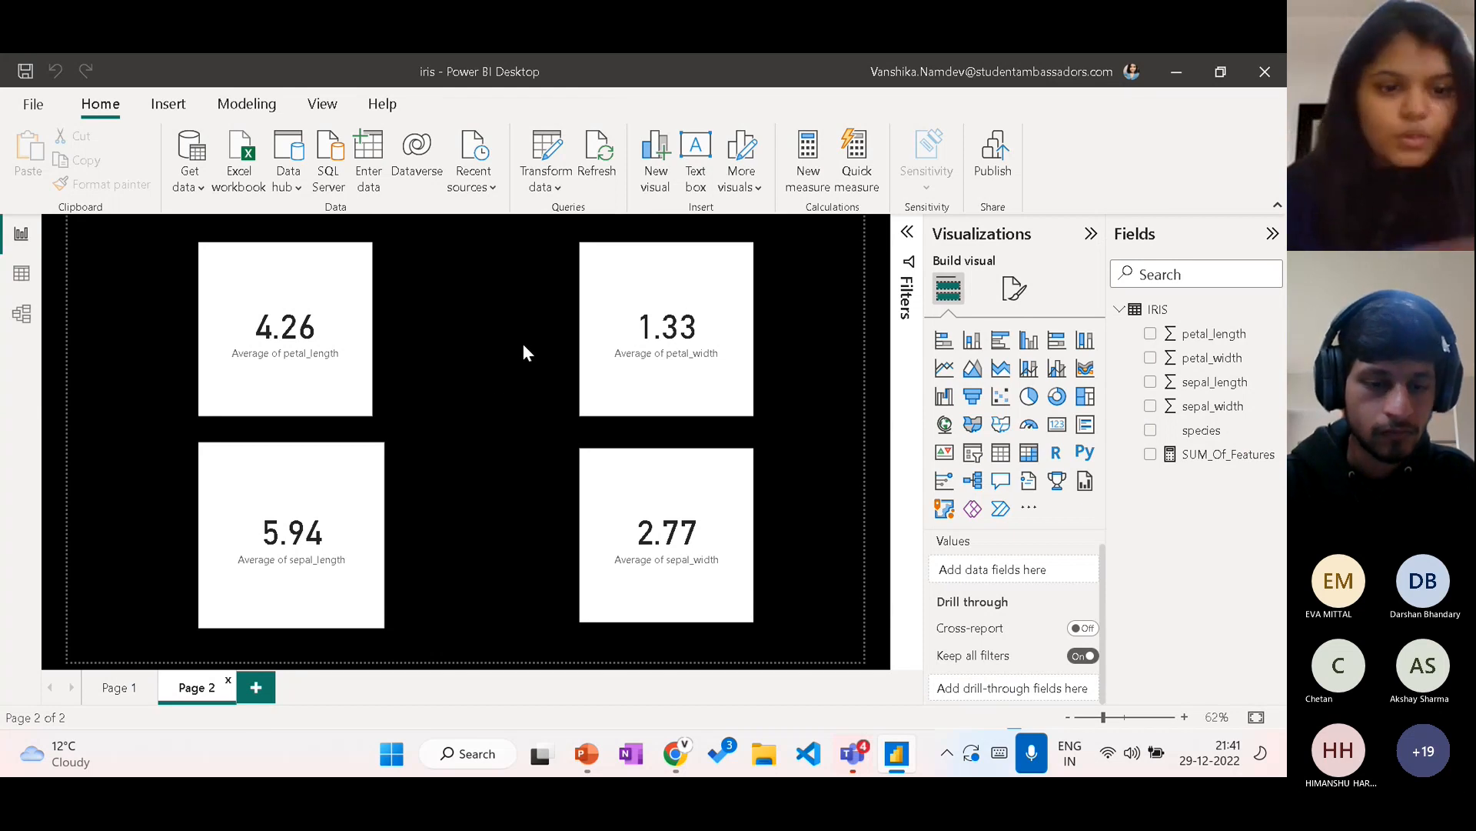
pyautogui.click(265, 681)
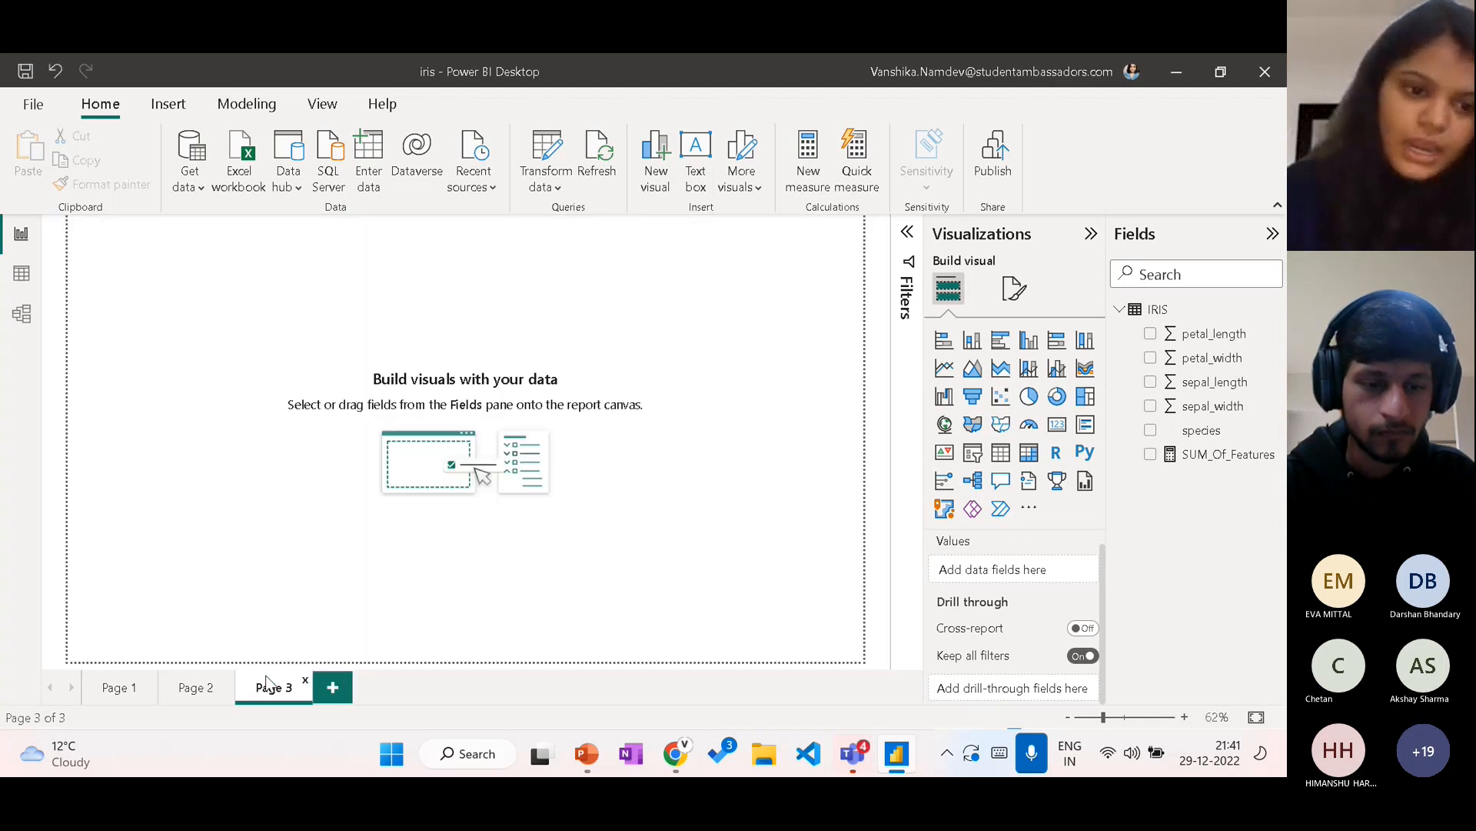
pyautogui.click(194, 688)
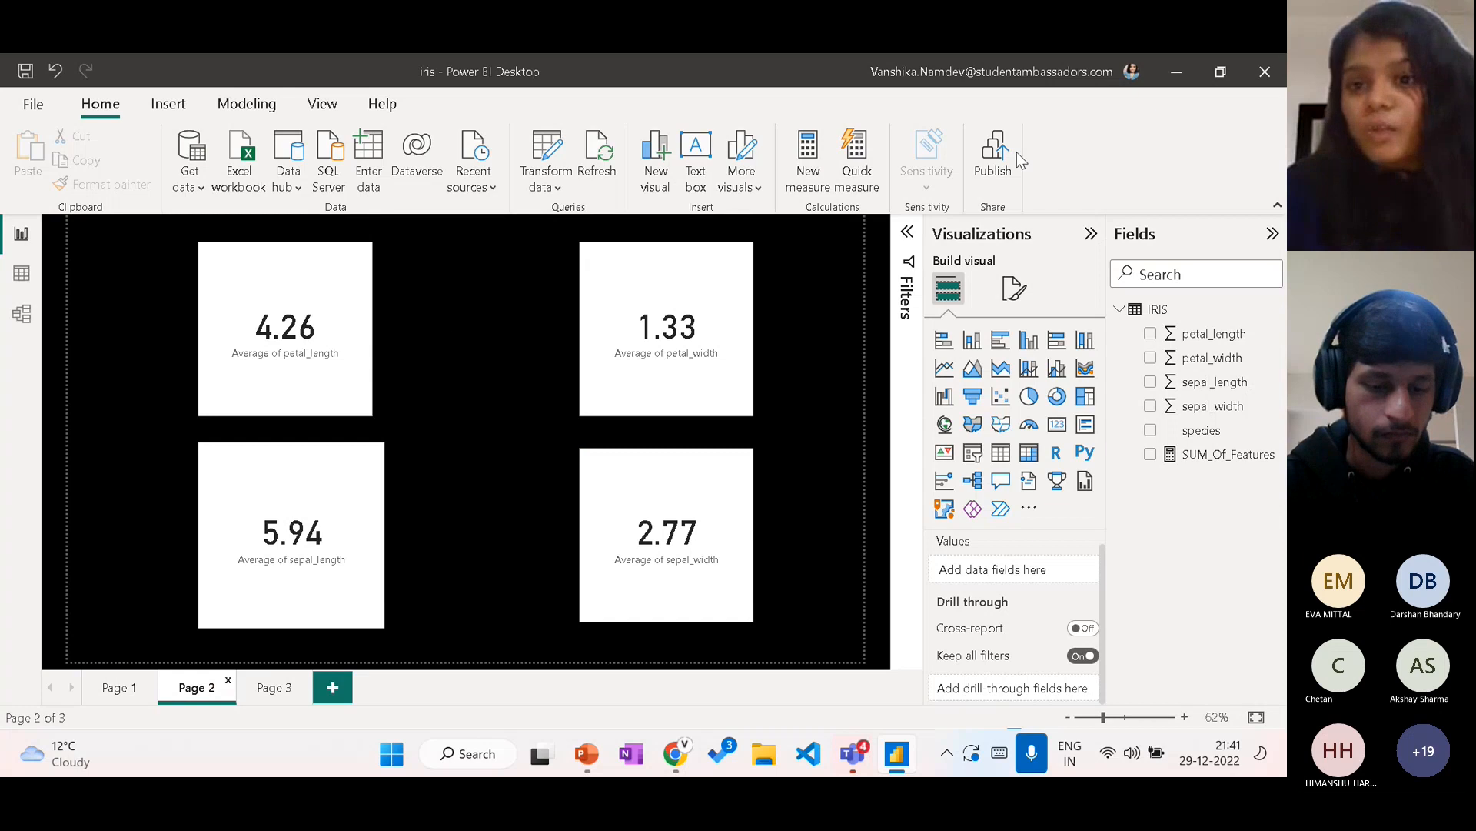
# Step: Save the changes and publish the report to My workspace, replacing the existing iris dataset
pyautogui.click(995, 156)
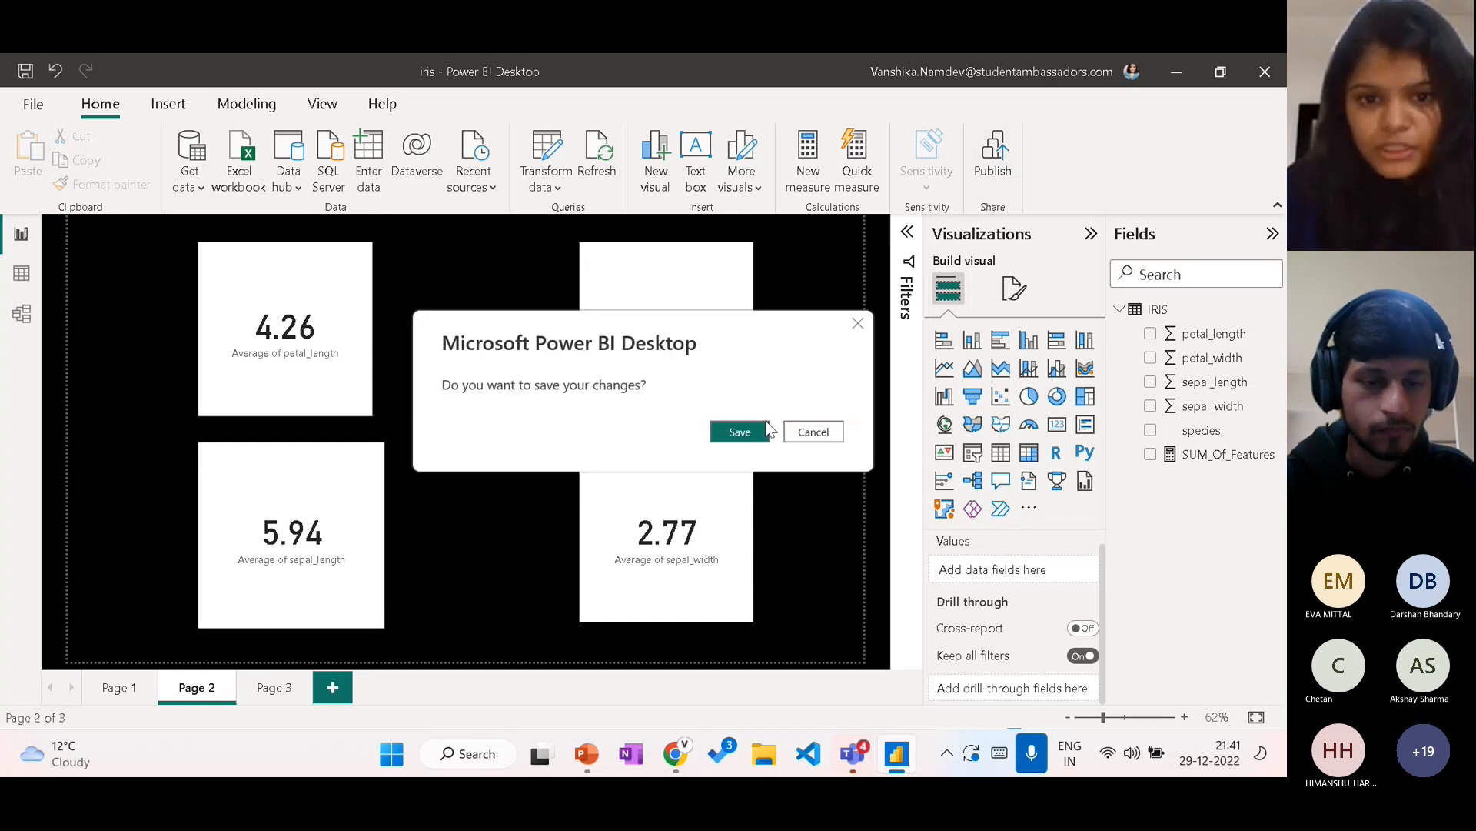
pyautogui.click(740, 432)
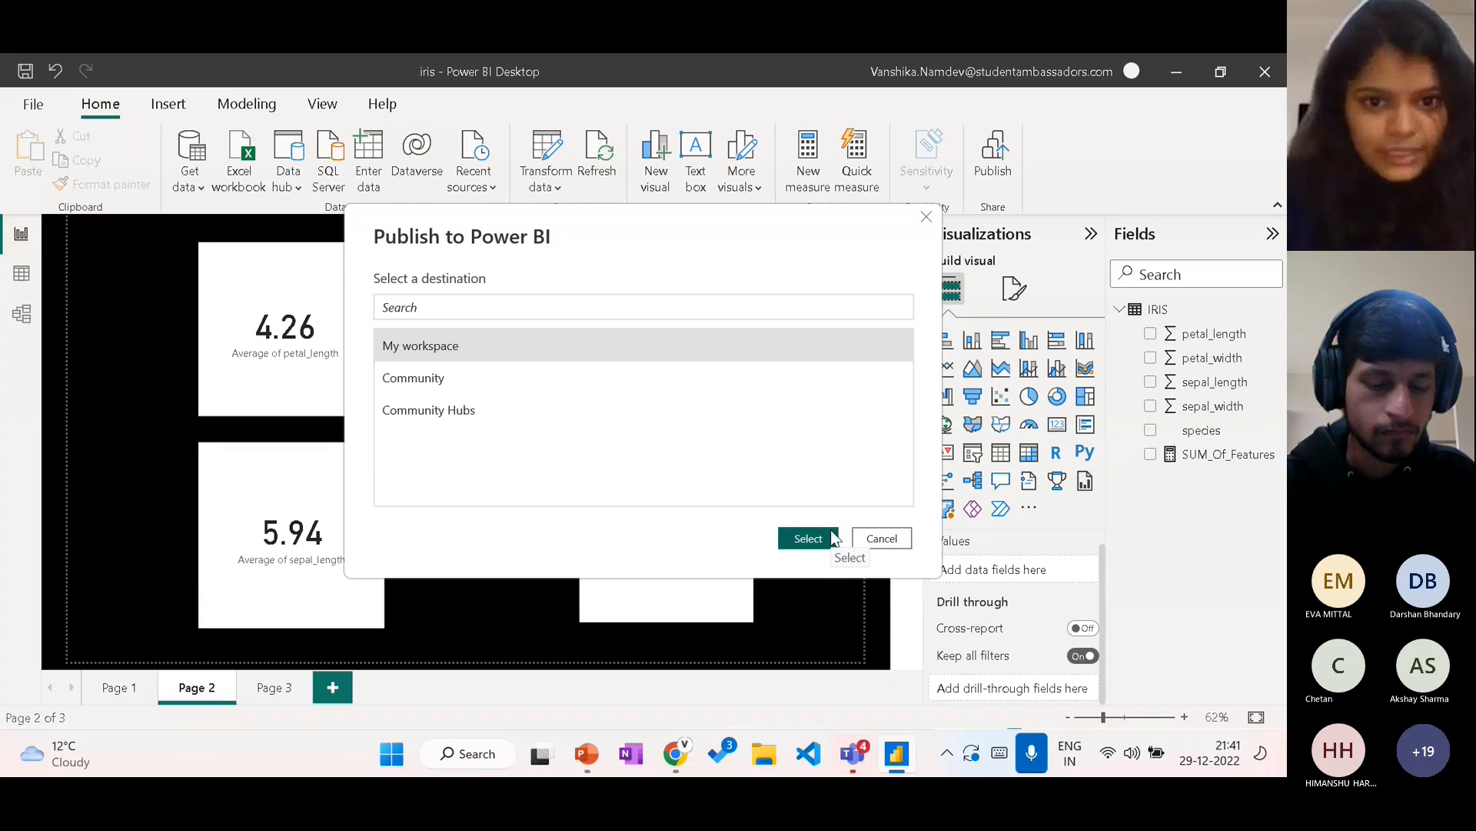
pyautogui.click(809, 538)
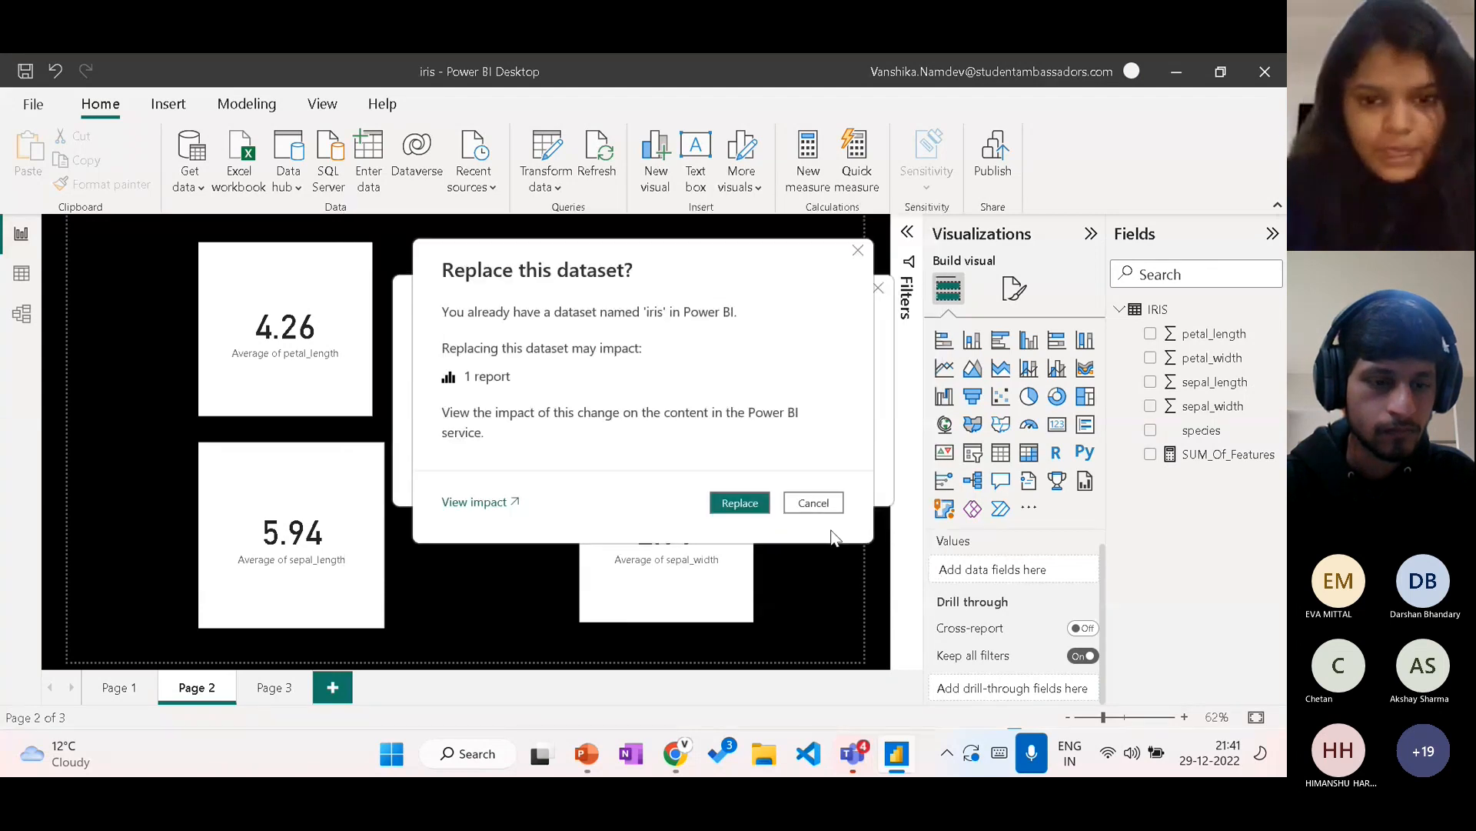
pyautogui.click(757, 510)
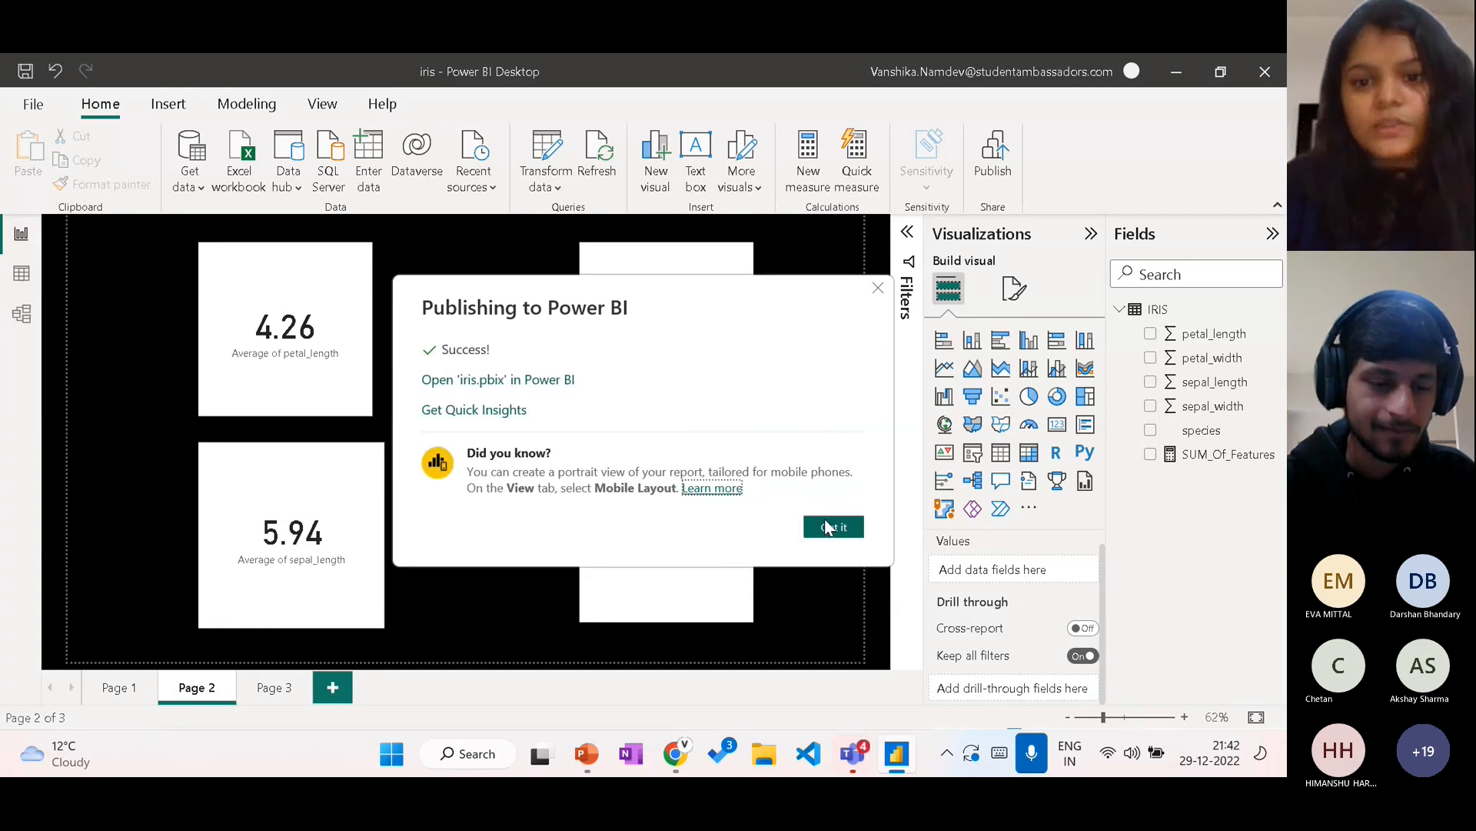
pyautogui.click(826, 526)
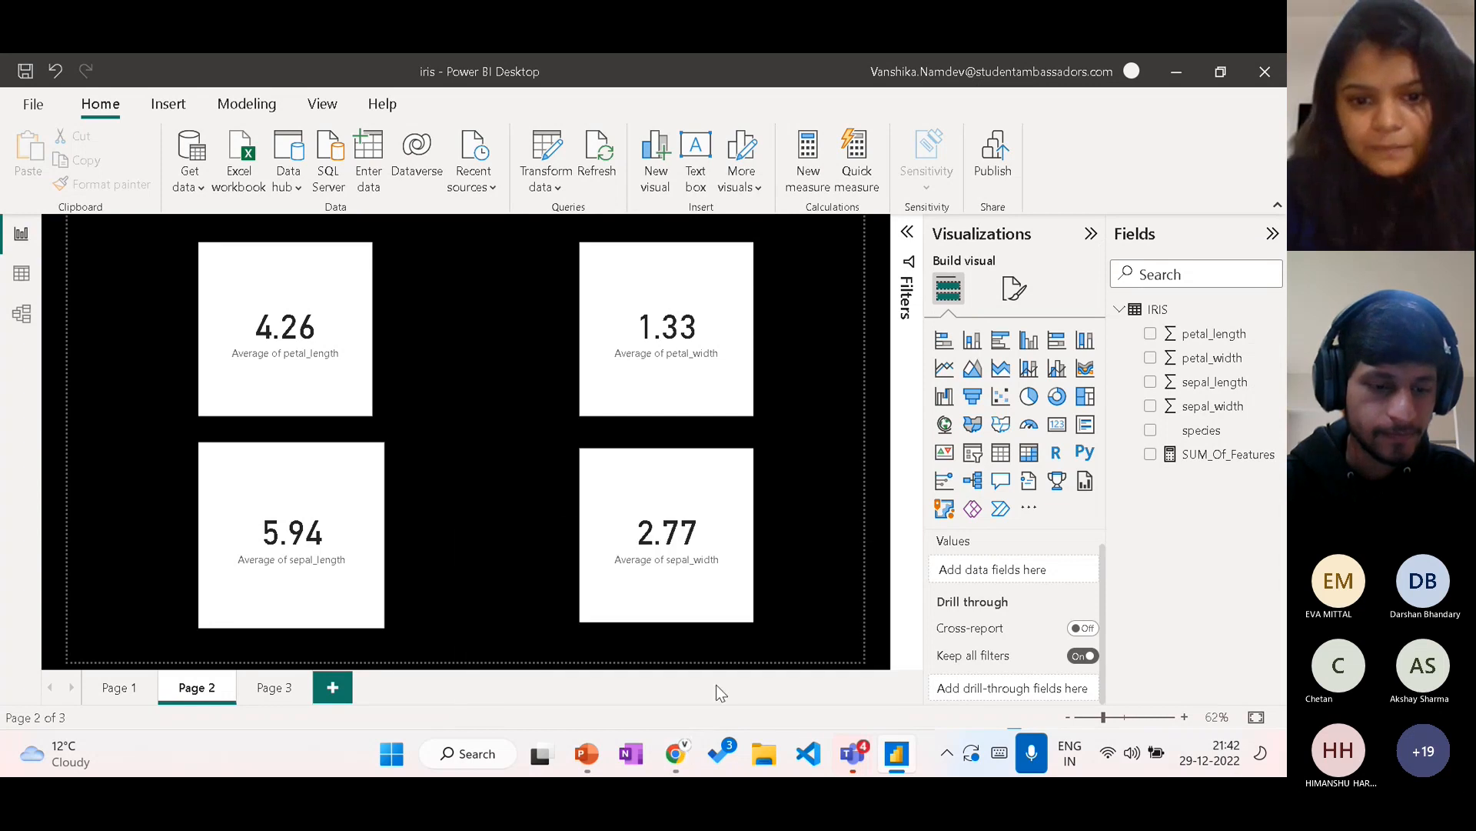
# Step: Switch to Chrome and reload the published iris report in the Power BI service
pyautogui.moveTo(675, 752)
pyautogui.click(742, 621)
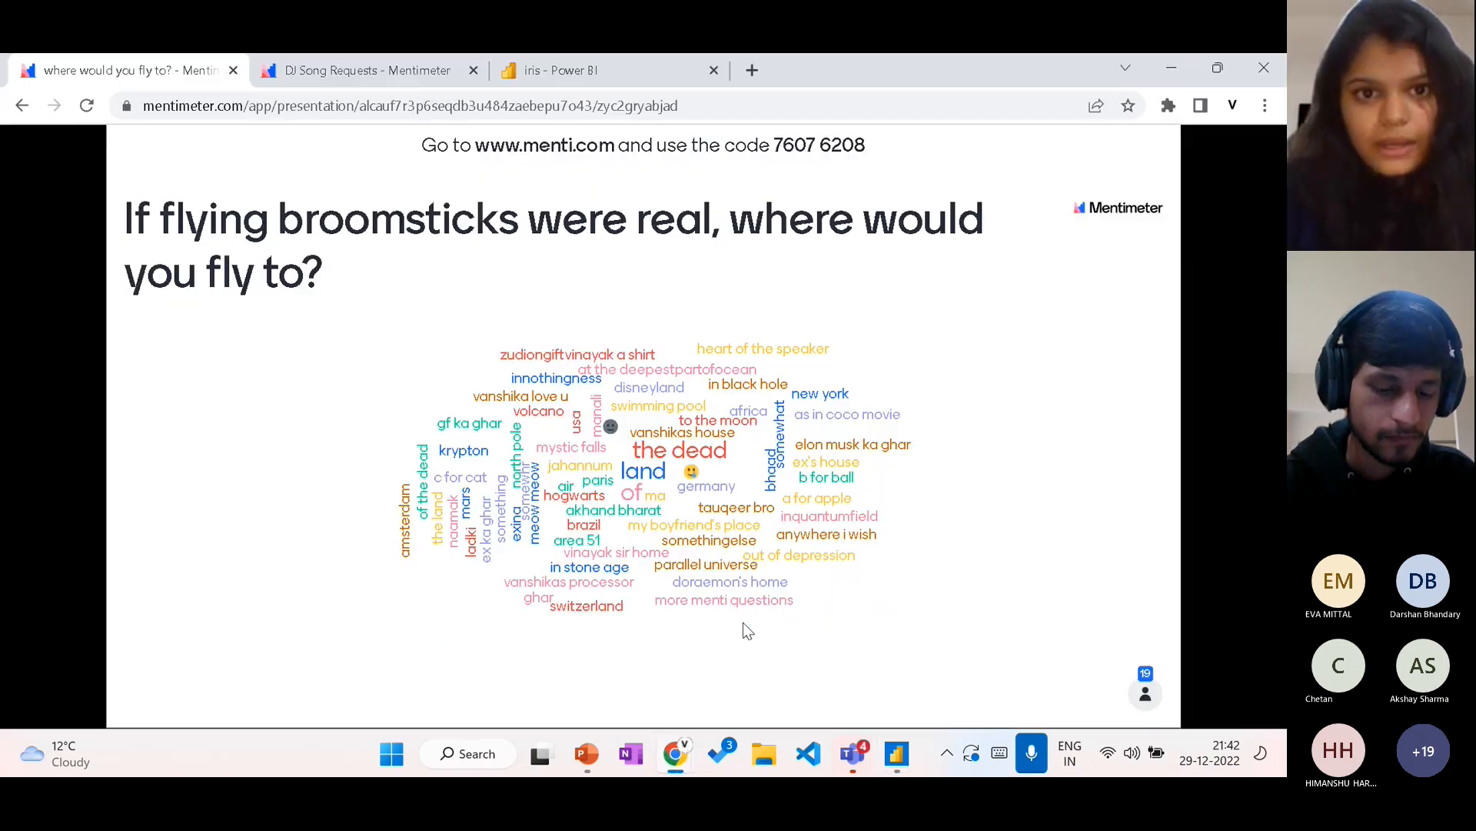
pyautogui.click(581, 61)
pyautogui.click(92, 108)
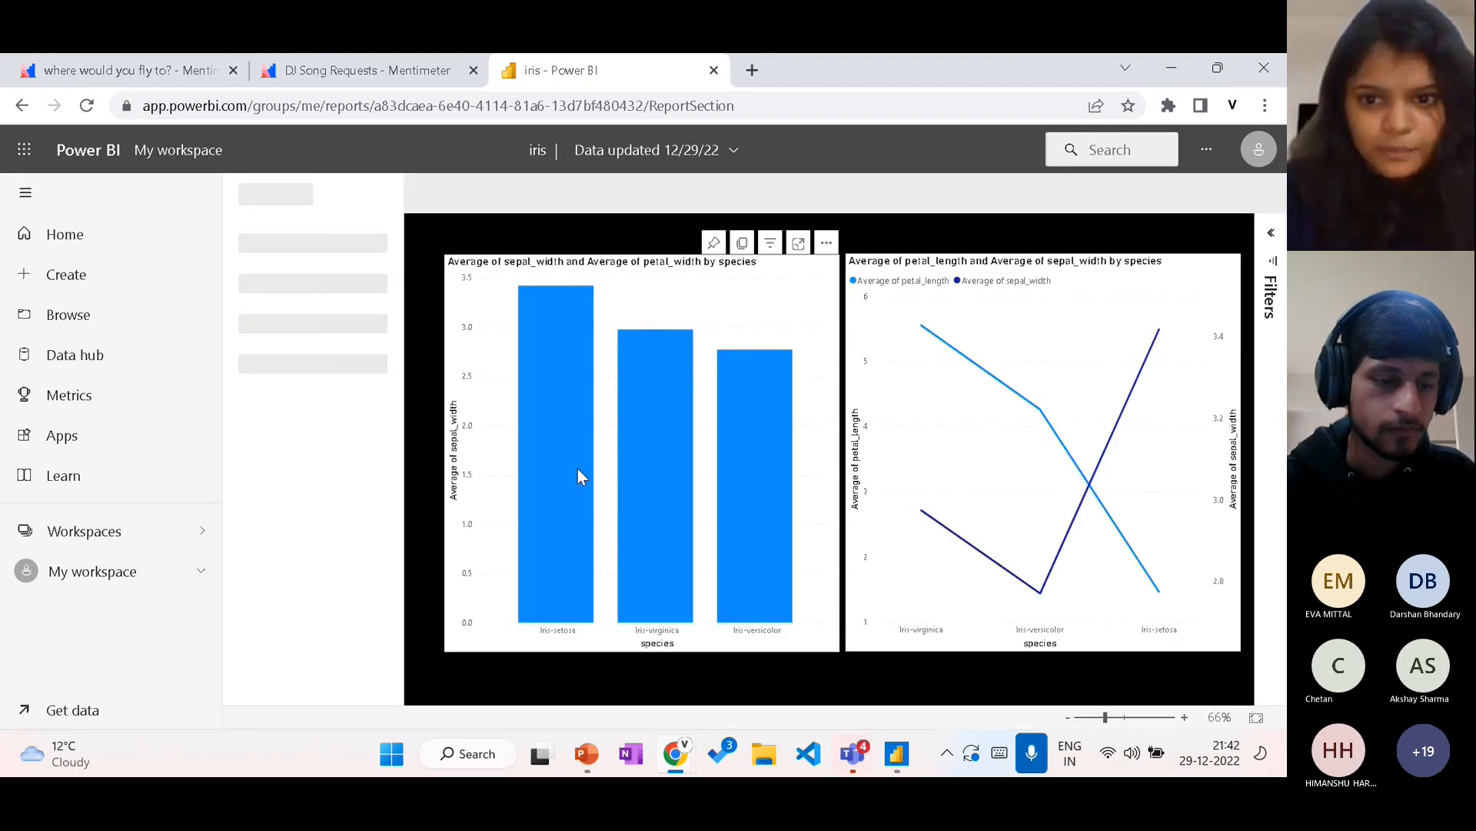
# Step: Show the published report in full screen and go to Page 2
pyautogui.click(1144, 193)
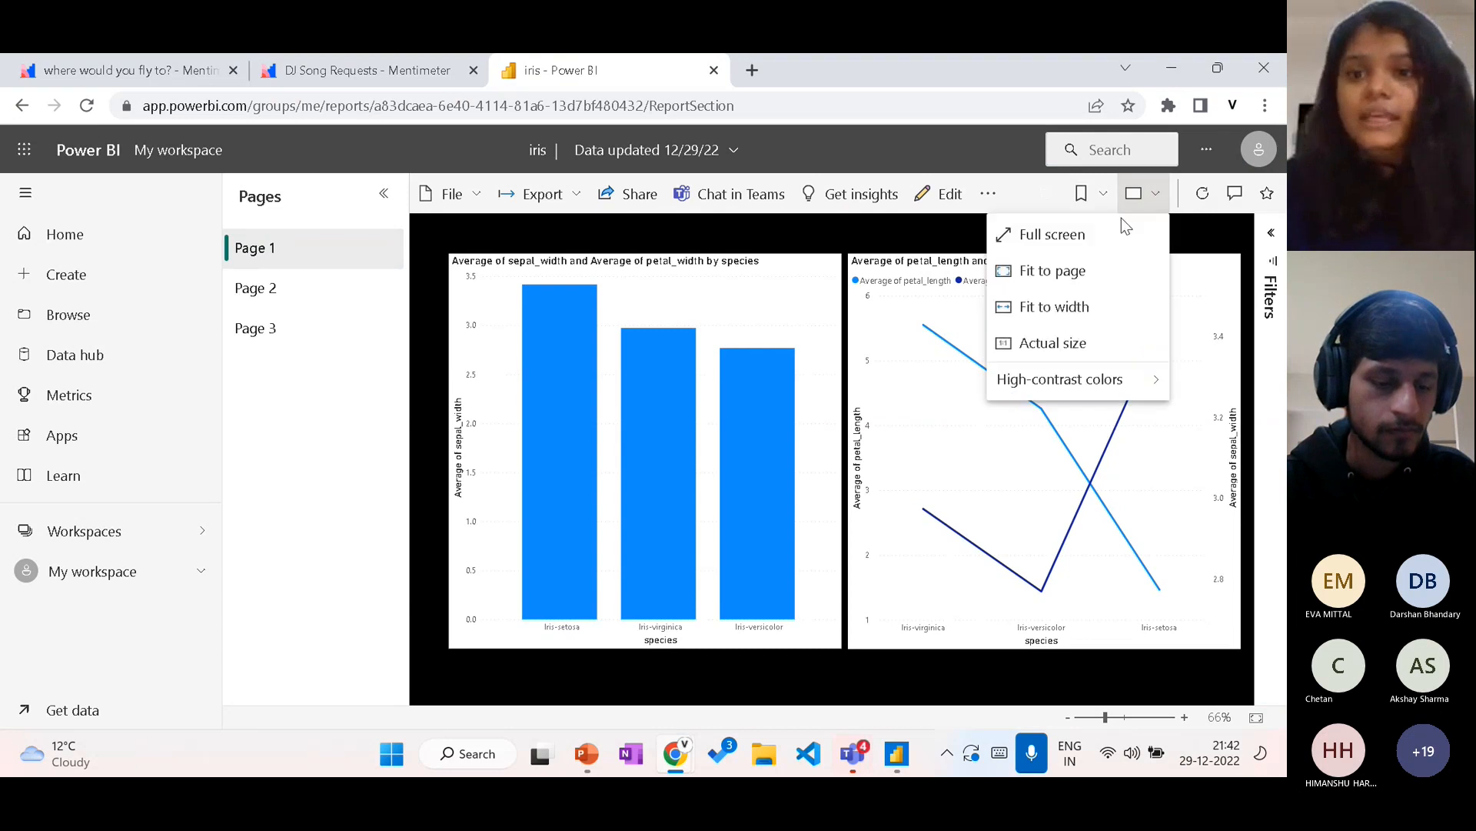
pyautogui.click(1103, 231)
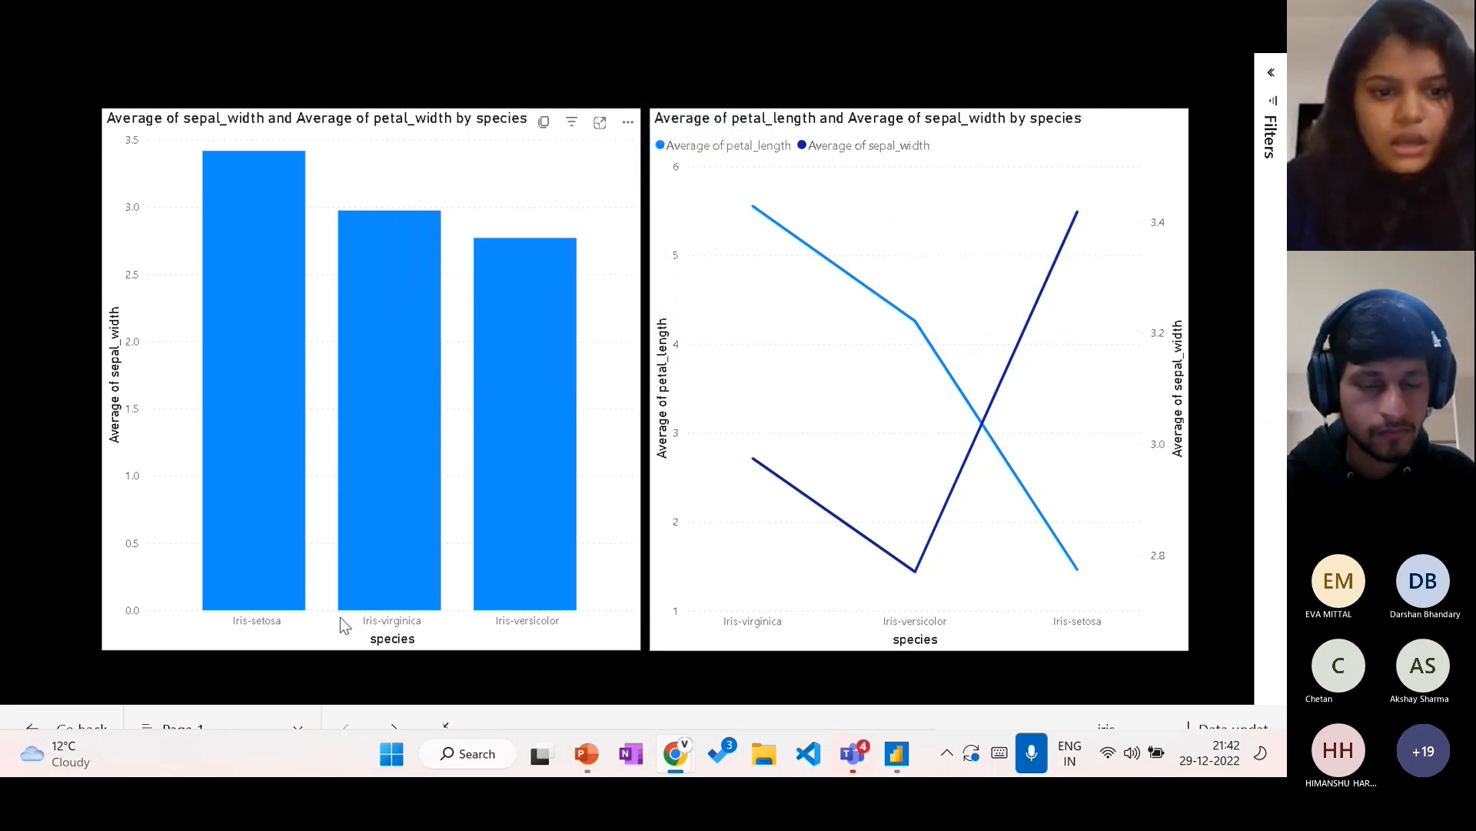
pyautogui.click(293, 721)
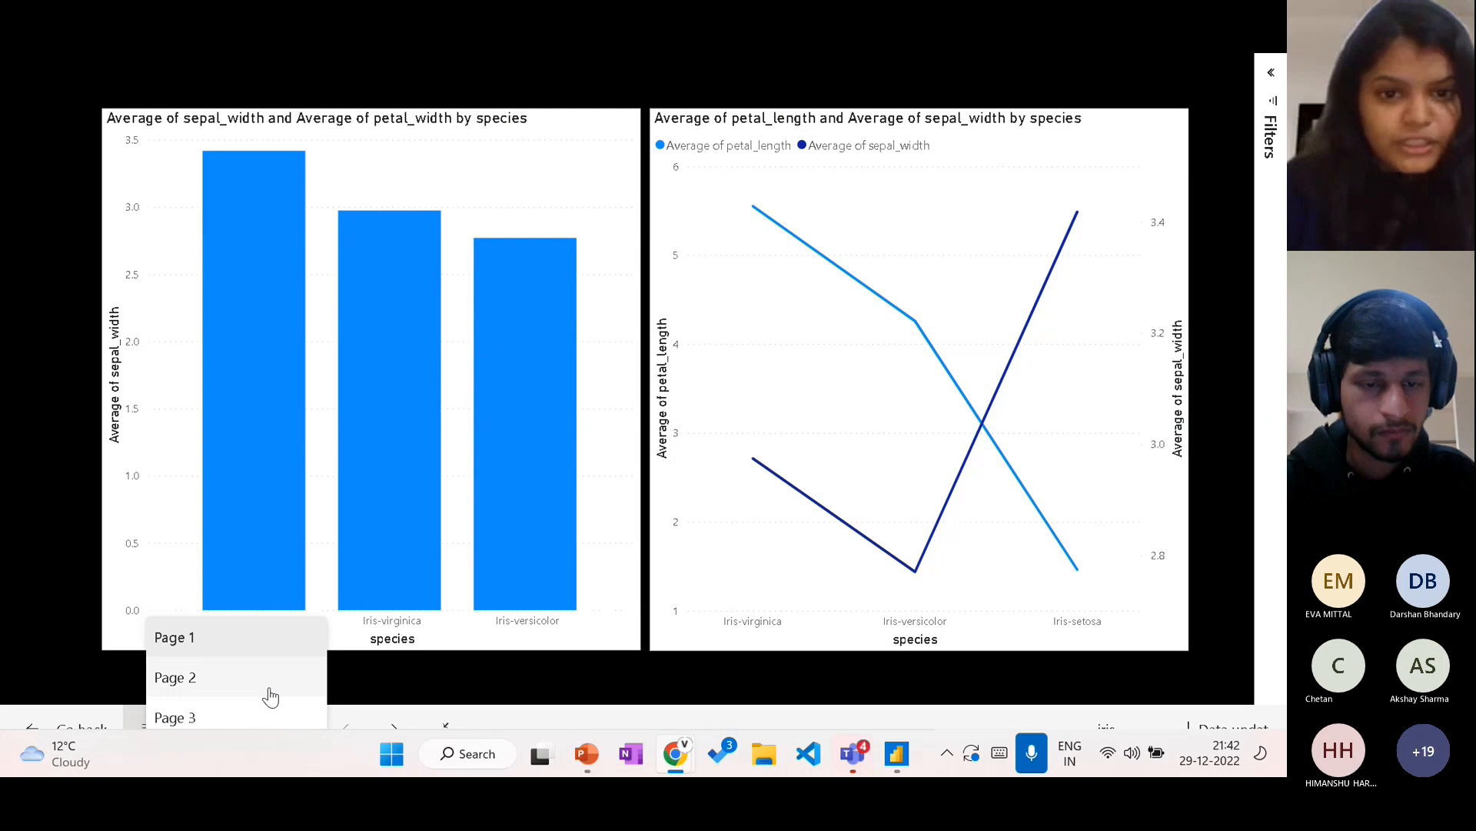
pyautogui.click(270, 687)
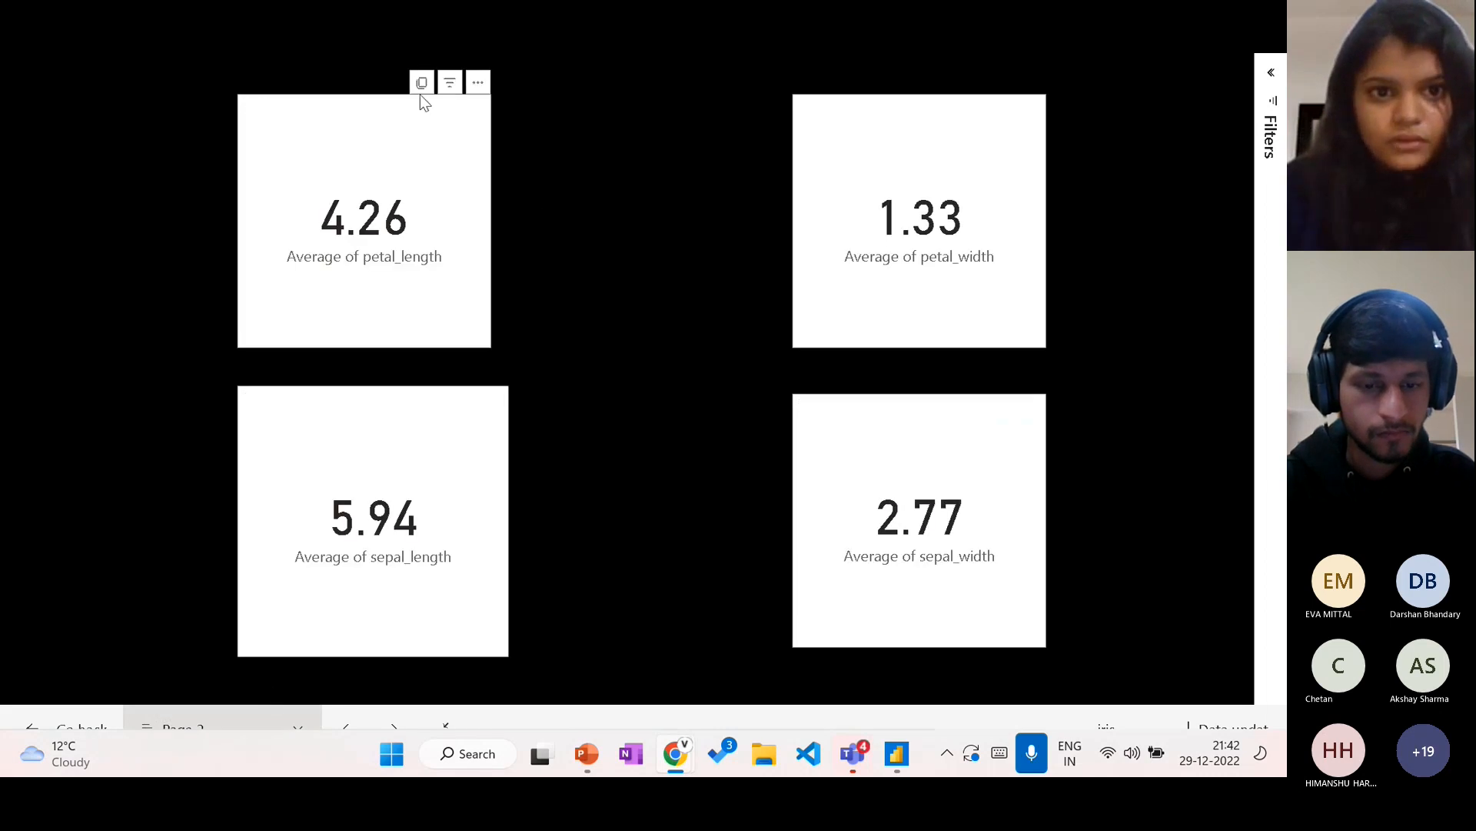
# Step: Change Page 2's species filter from Iris-versicolor to Iris-virginica, collapse the filters and leave full screen
pyautogui.click(1277, 66)
pyautogui.click(1238, 194)
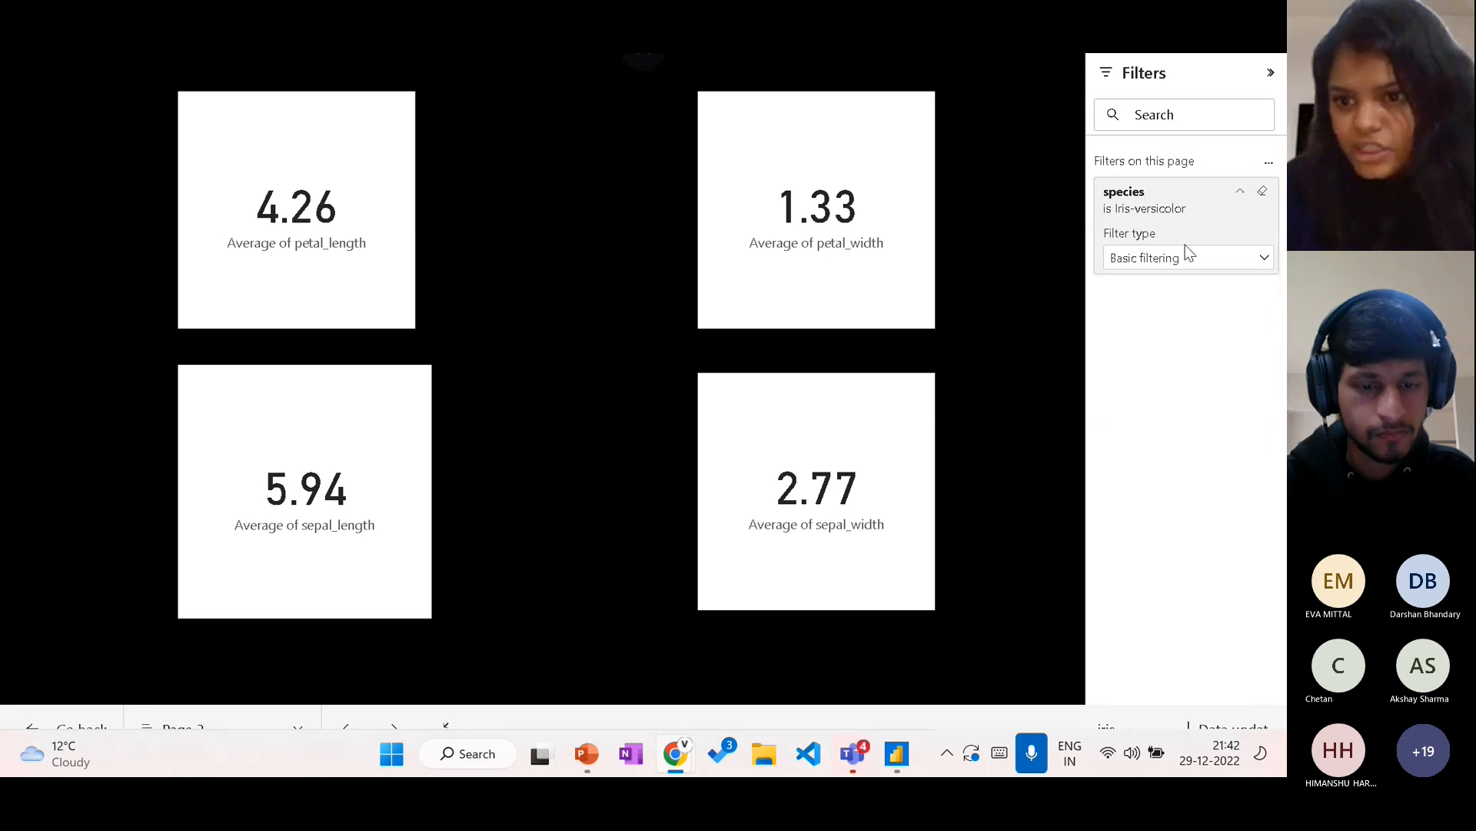
pyautogui.click(1154, 368)
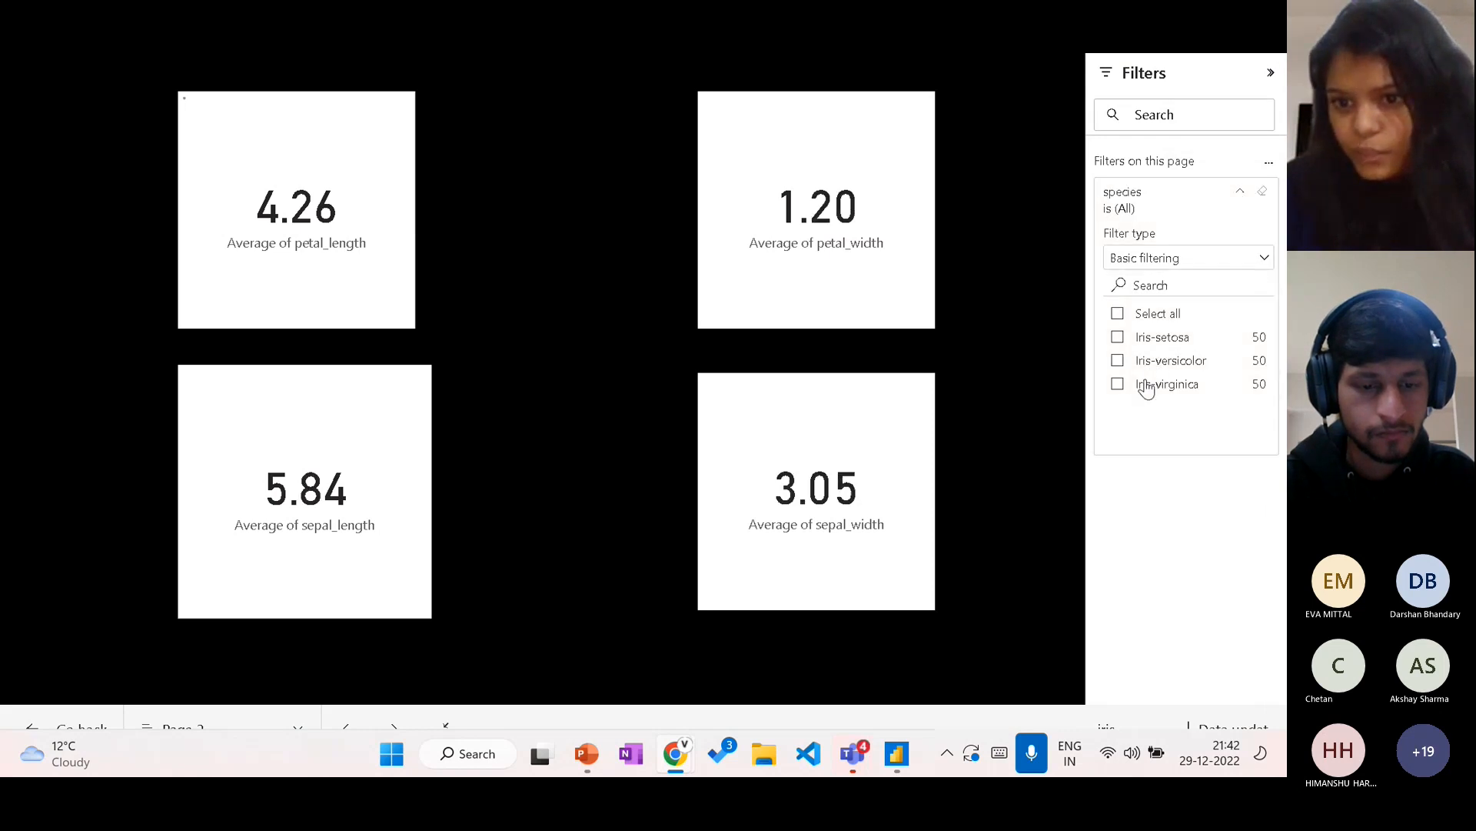
pyautogui.click(1146, 383)
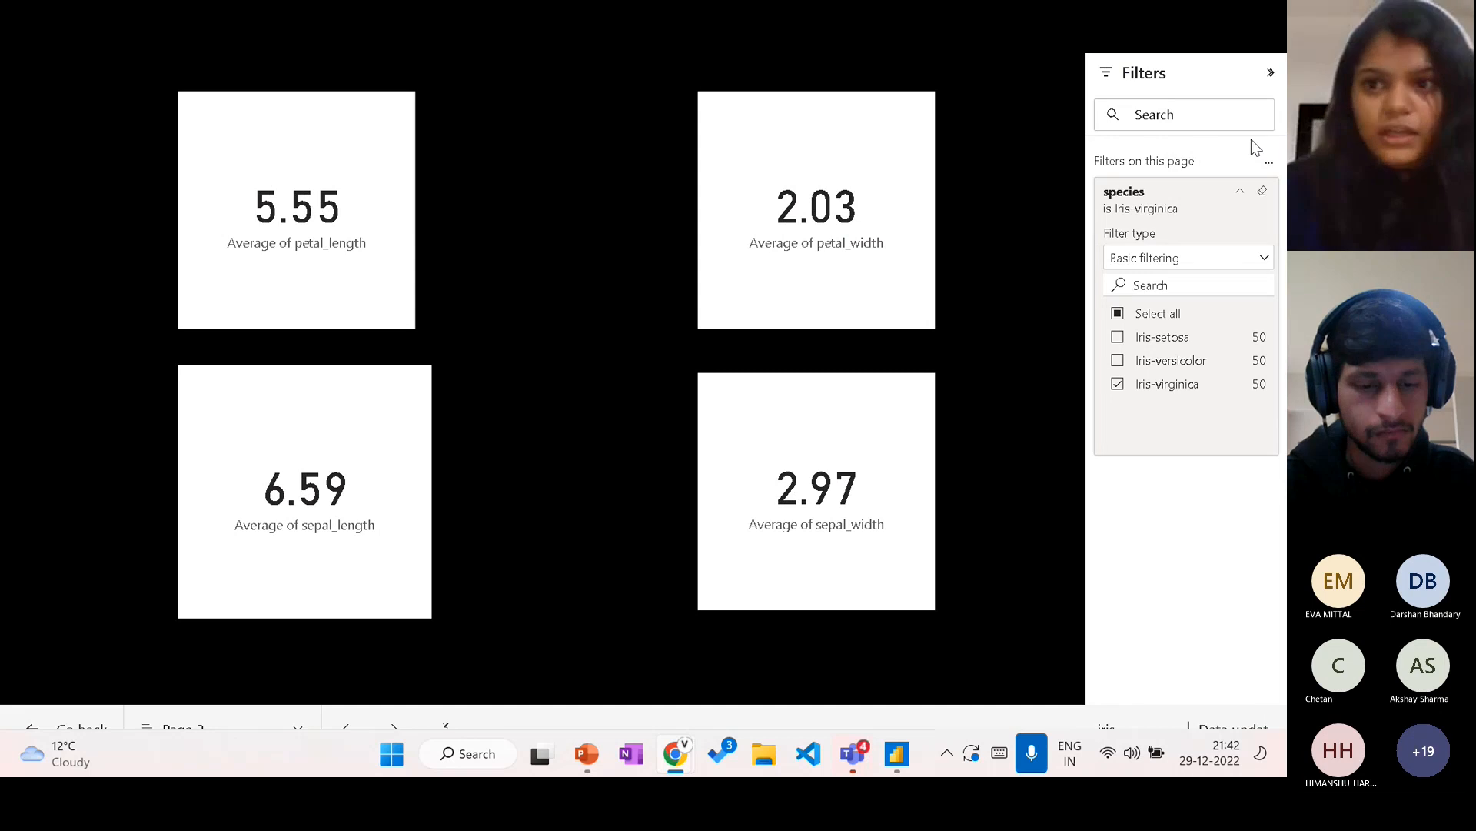
pyautogui.click(1271, 75)
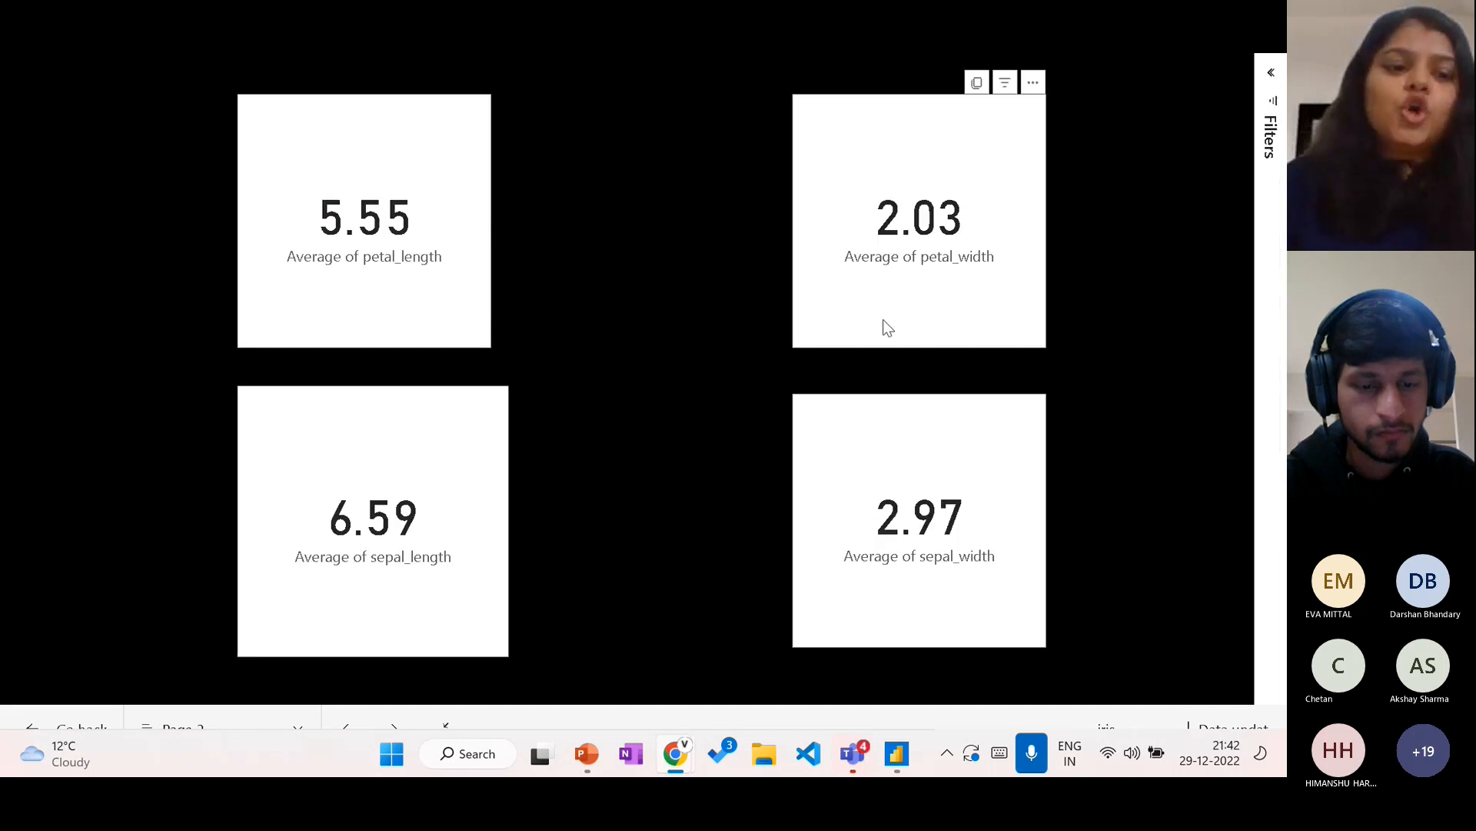
pyautogui.press('Escape')
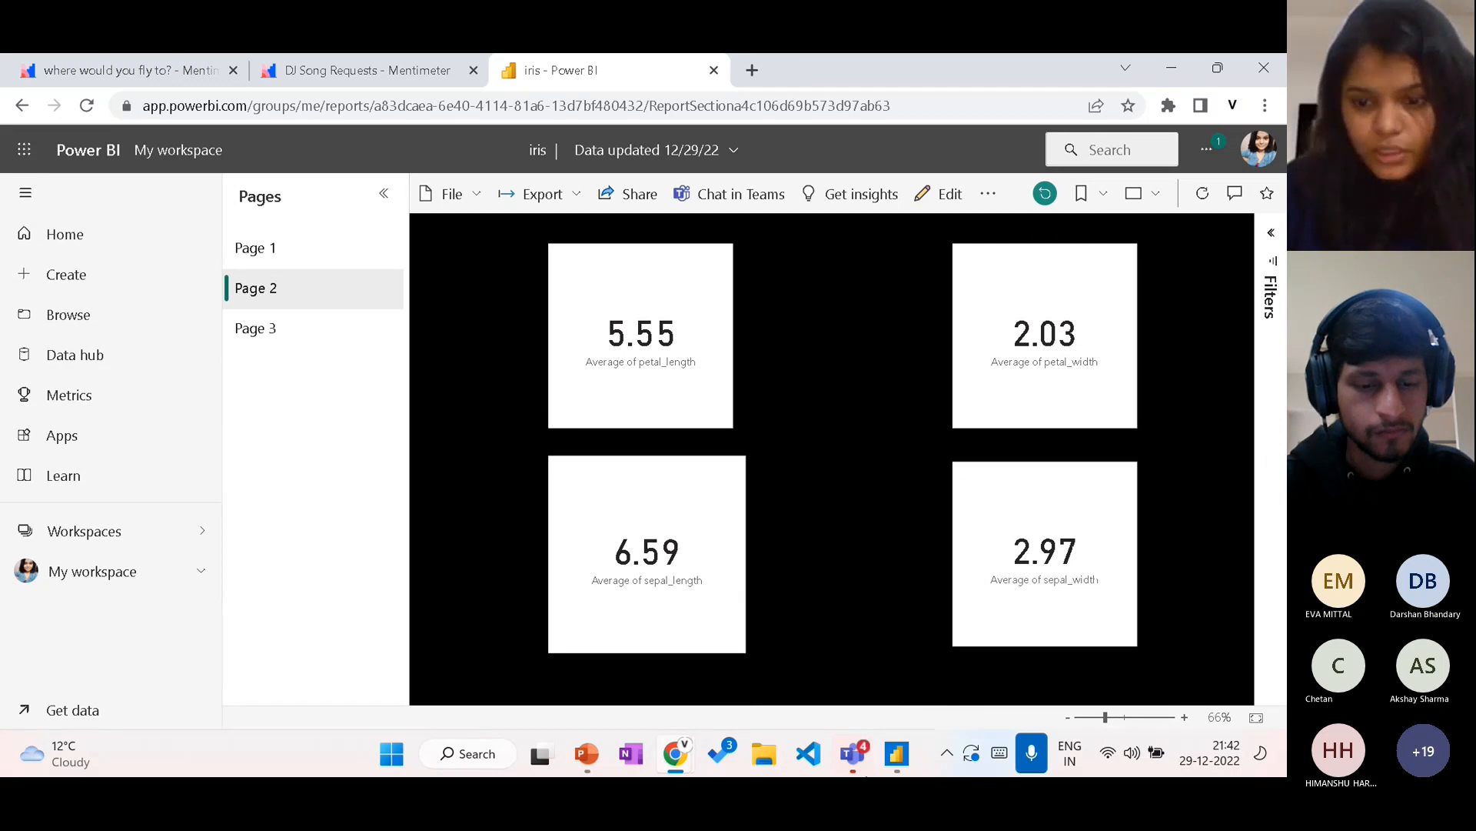
# Step: Switch to the Teams meeting and view its chat and the participants list
pyautogui.moveTo(861, 758)
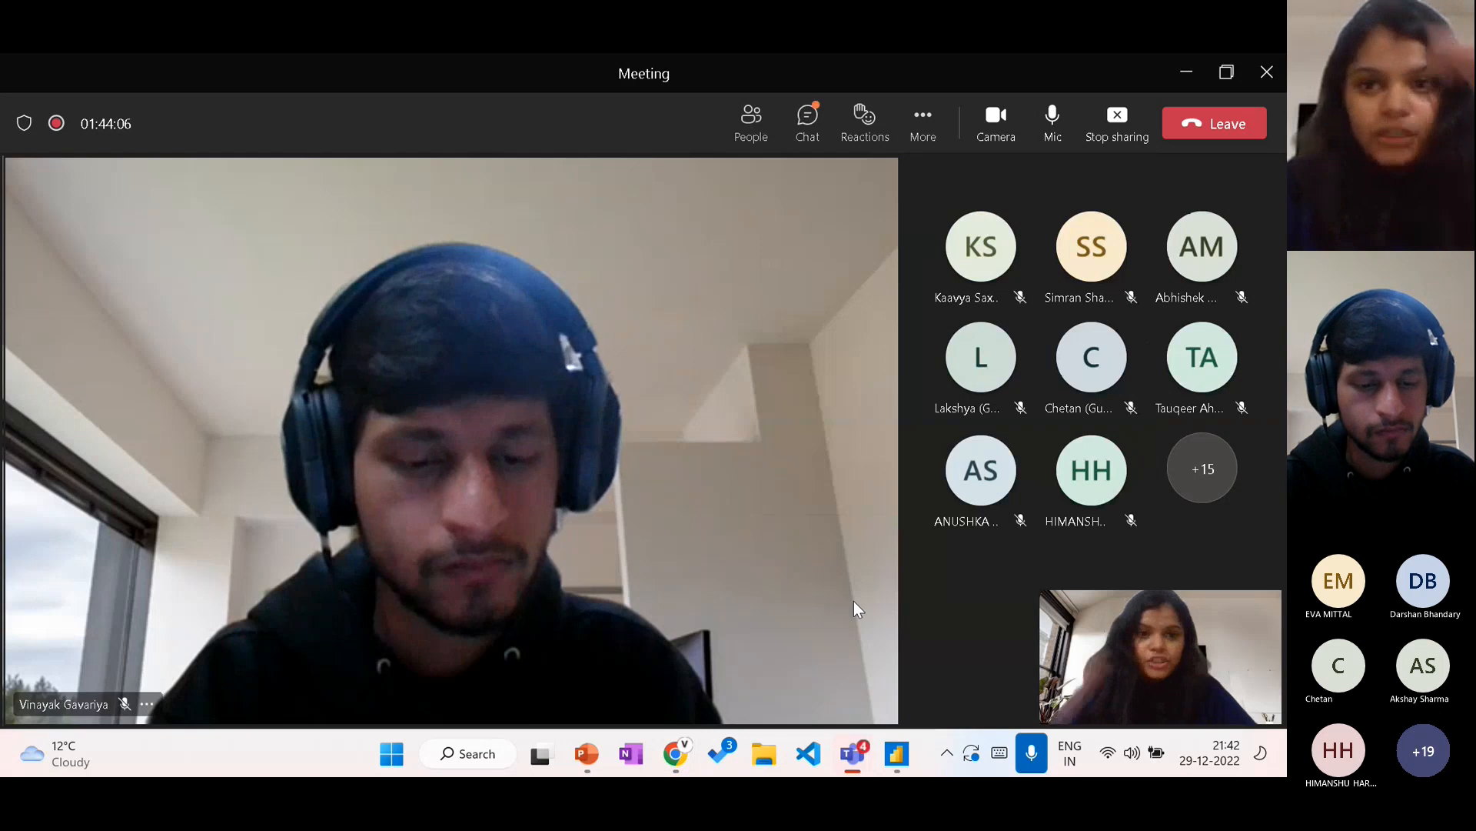
pyautogui.click(811, 125)
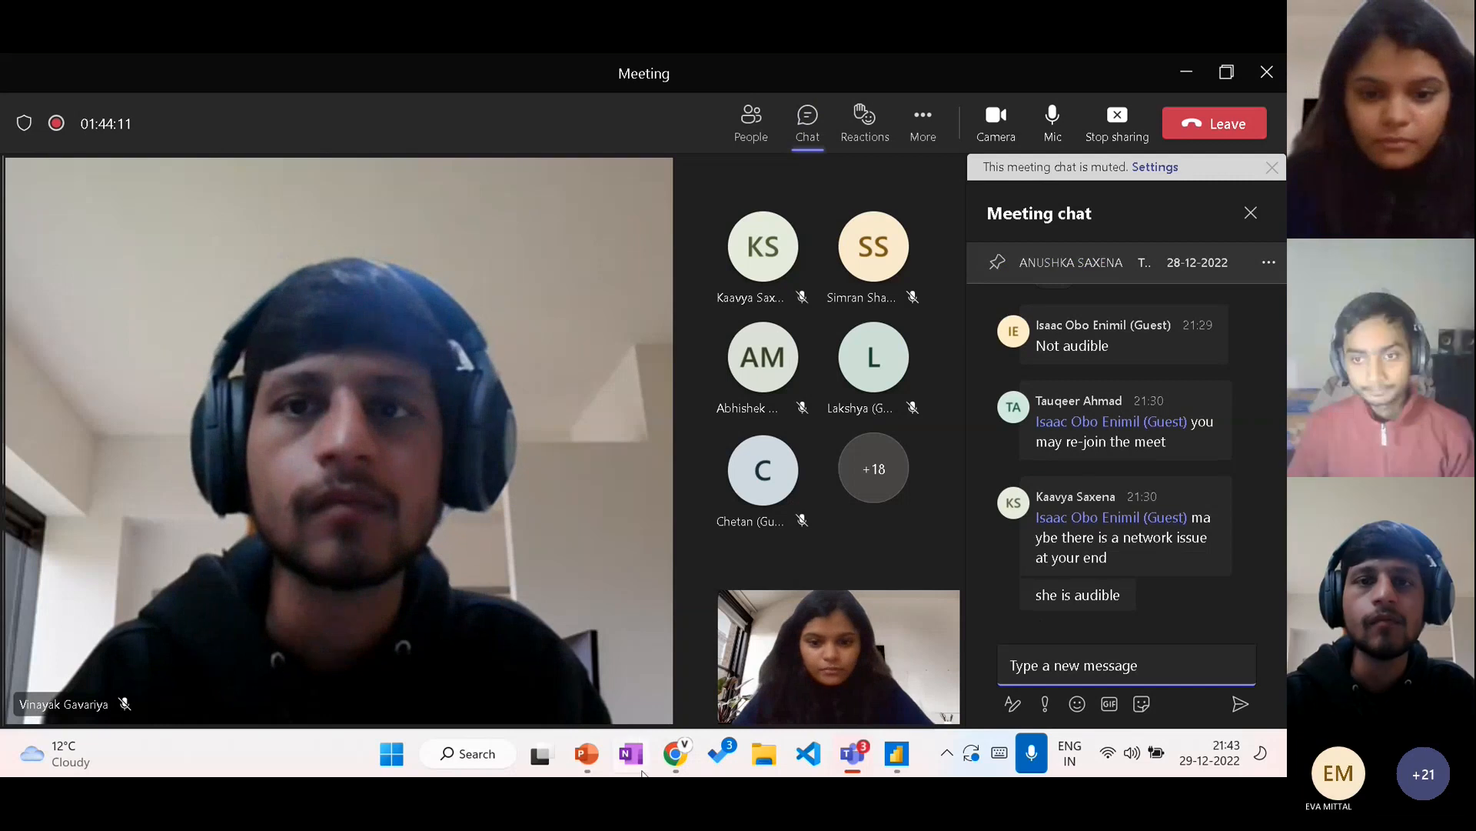
pyautogui.moveTo(600, 765)
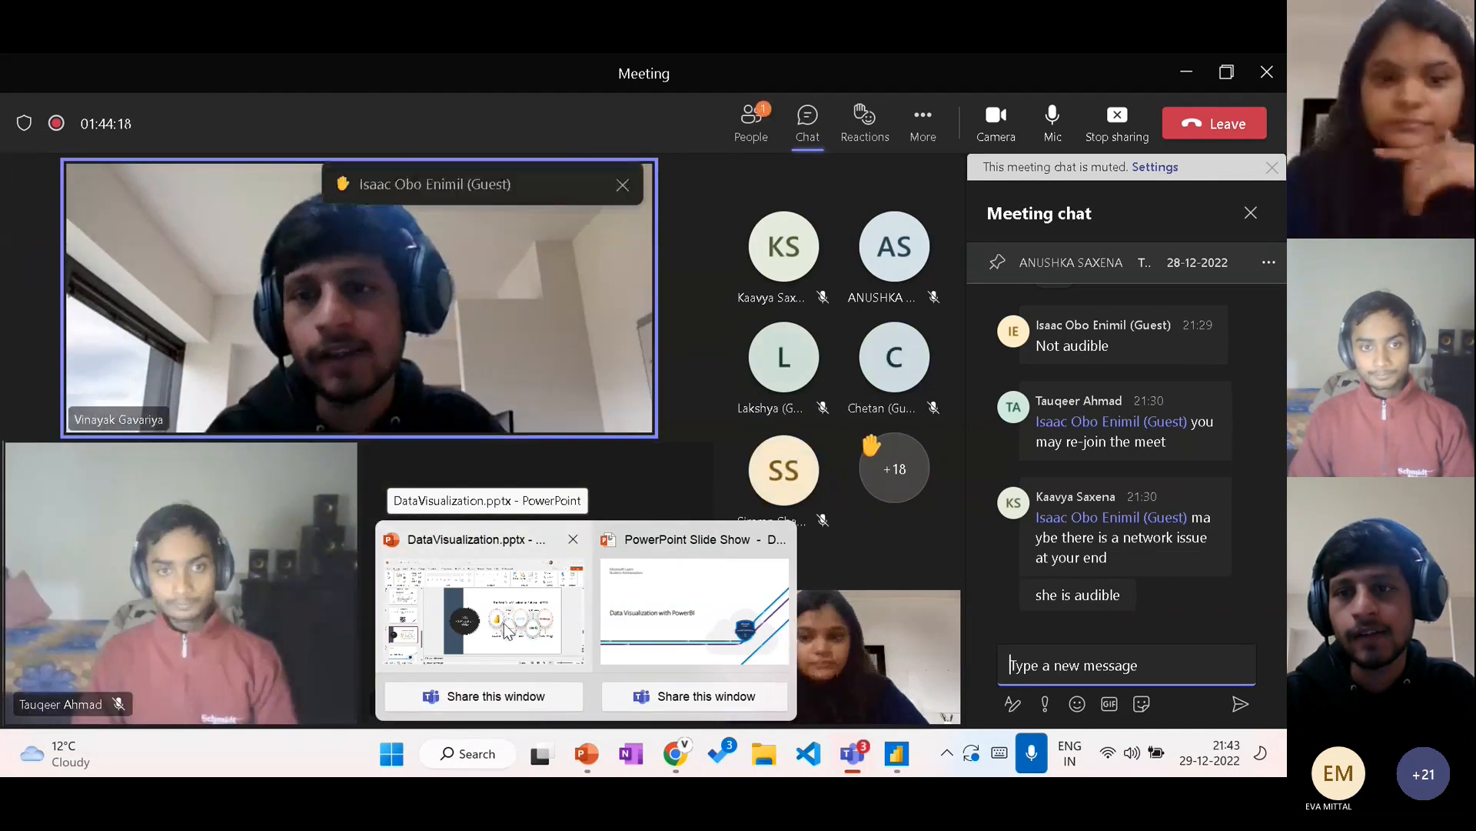
pyautogui.click(758, 117)
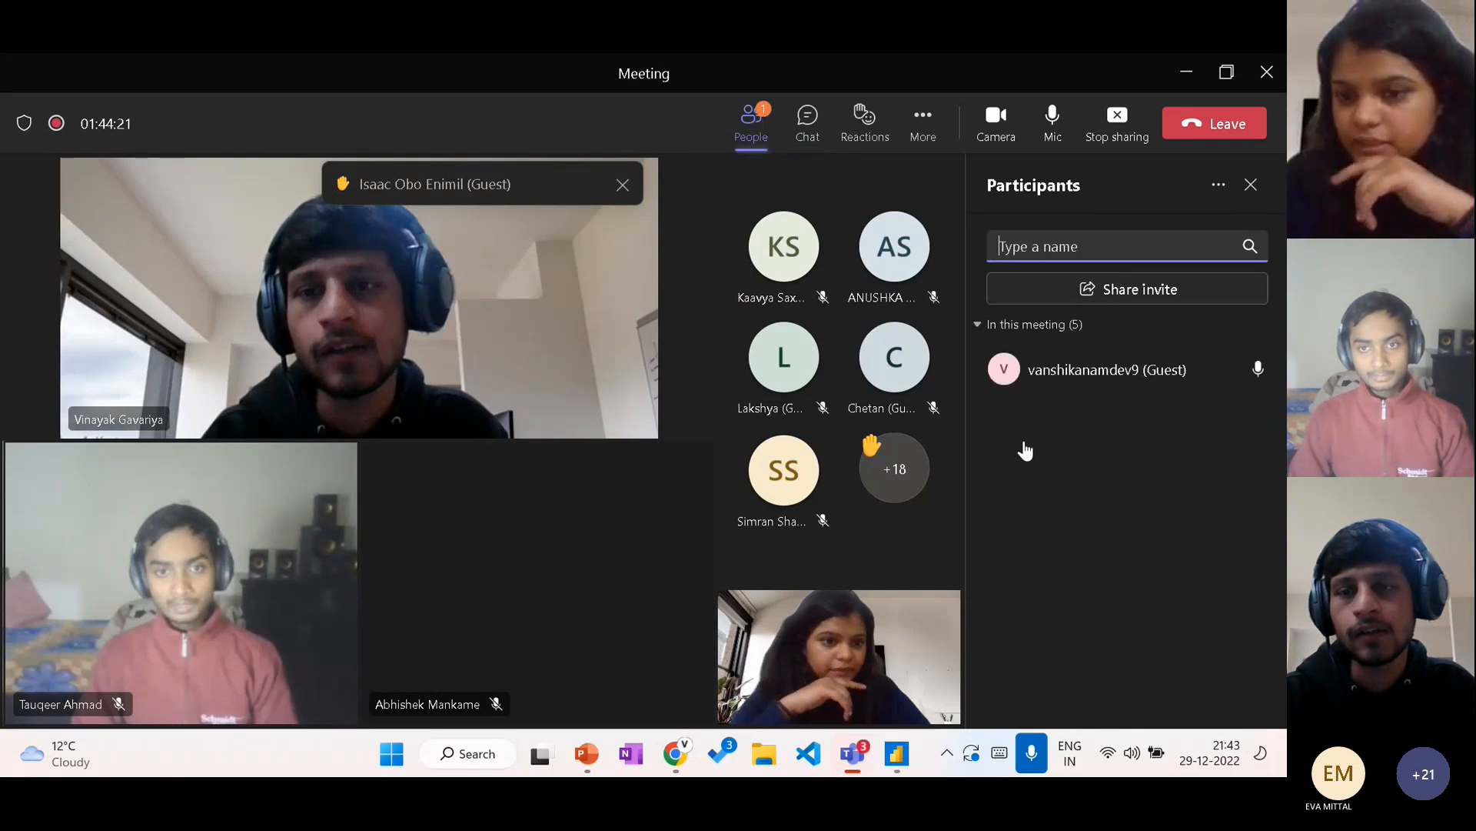
# Step: Look through the meeting's participants and attendees, and close the participants list
pyautogui.scroll(-1, 1124, 616)
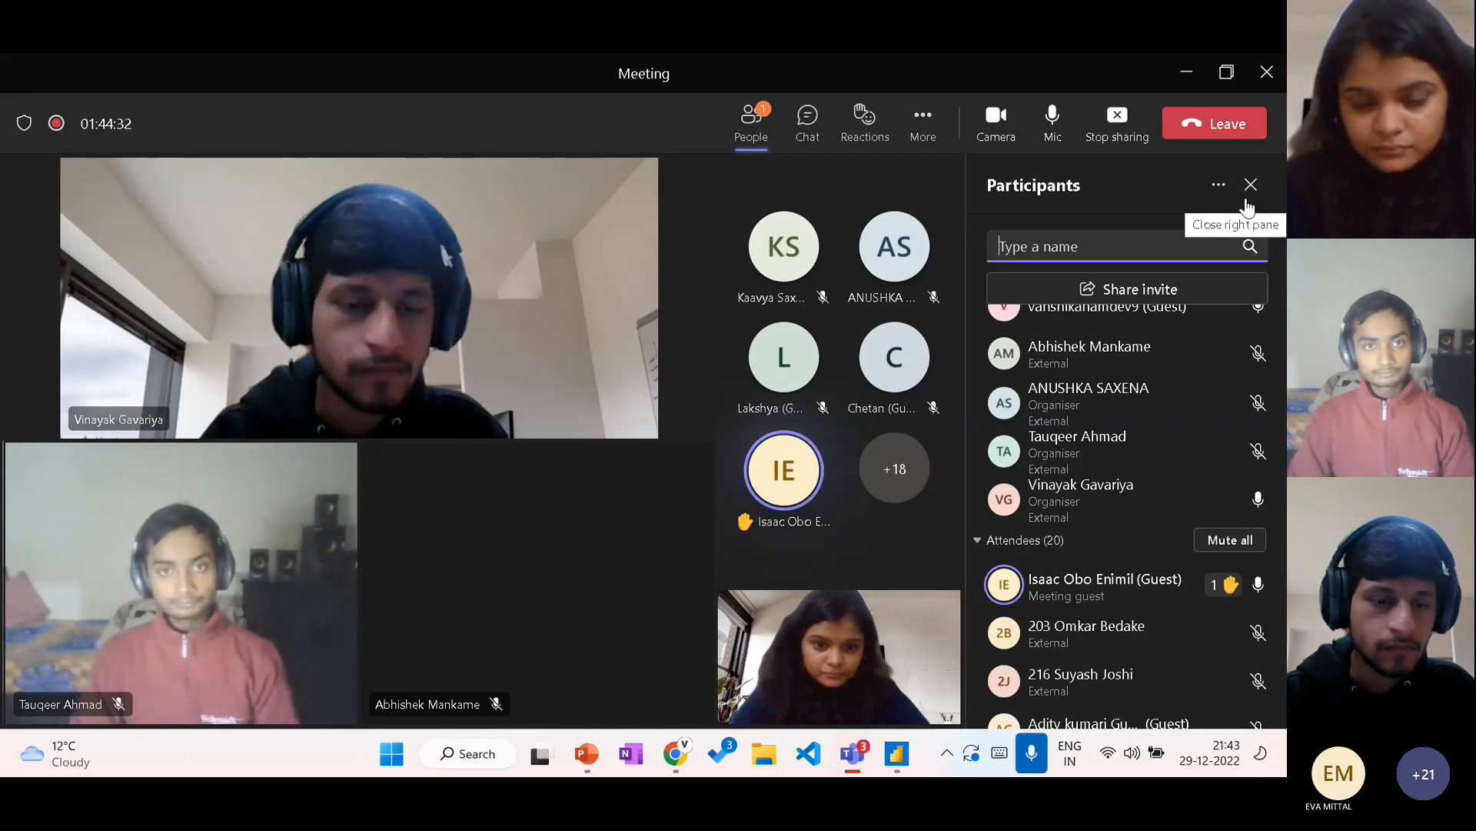
pyautogui.click(1247, 198)
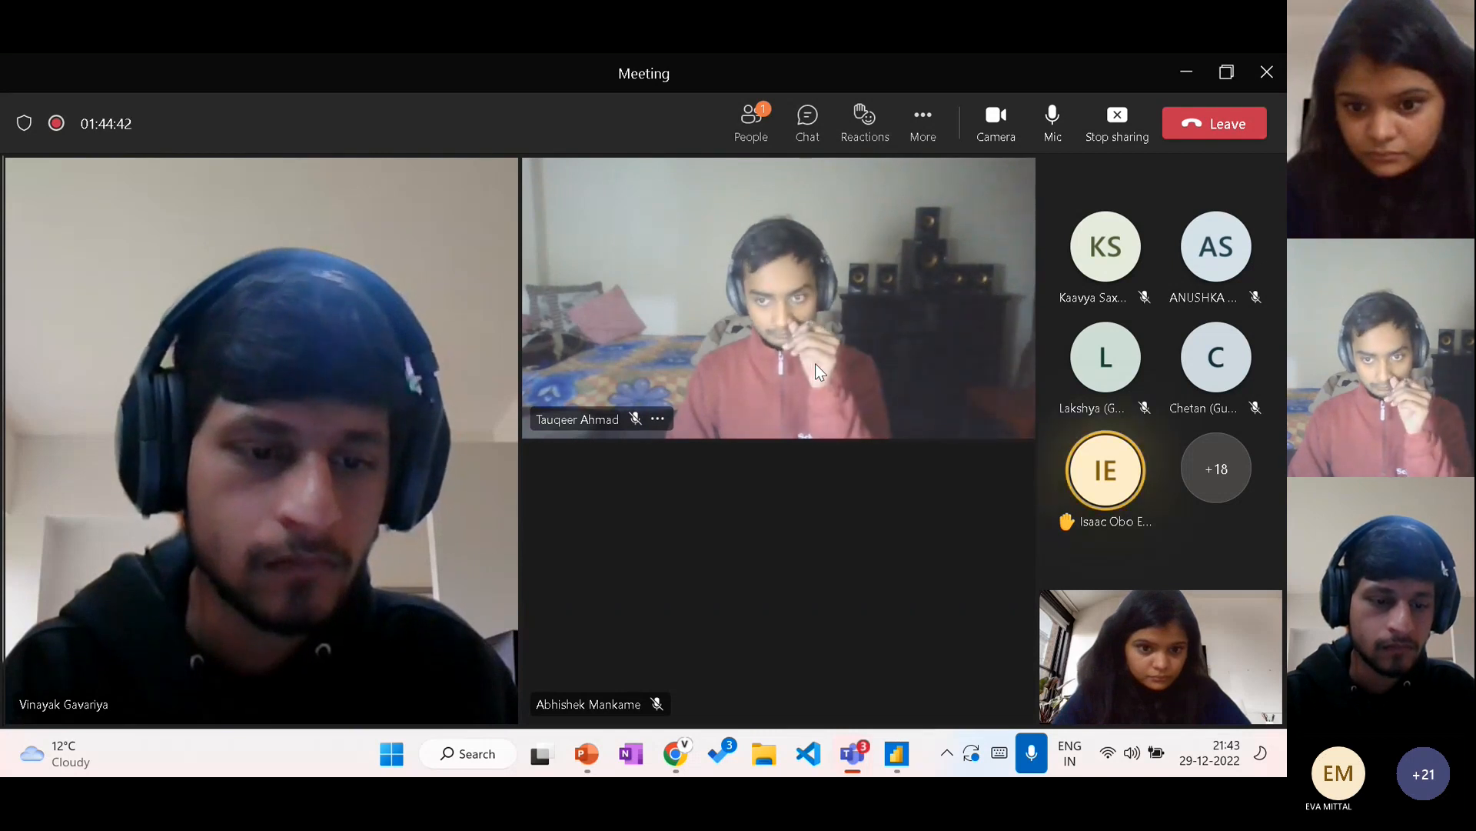
pyautogui.click(904, 752)
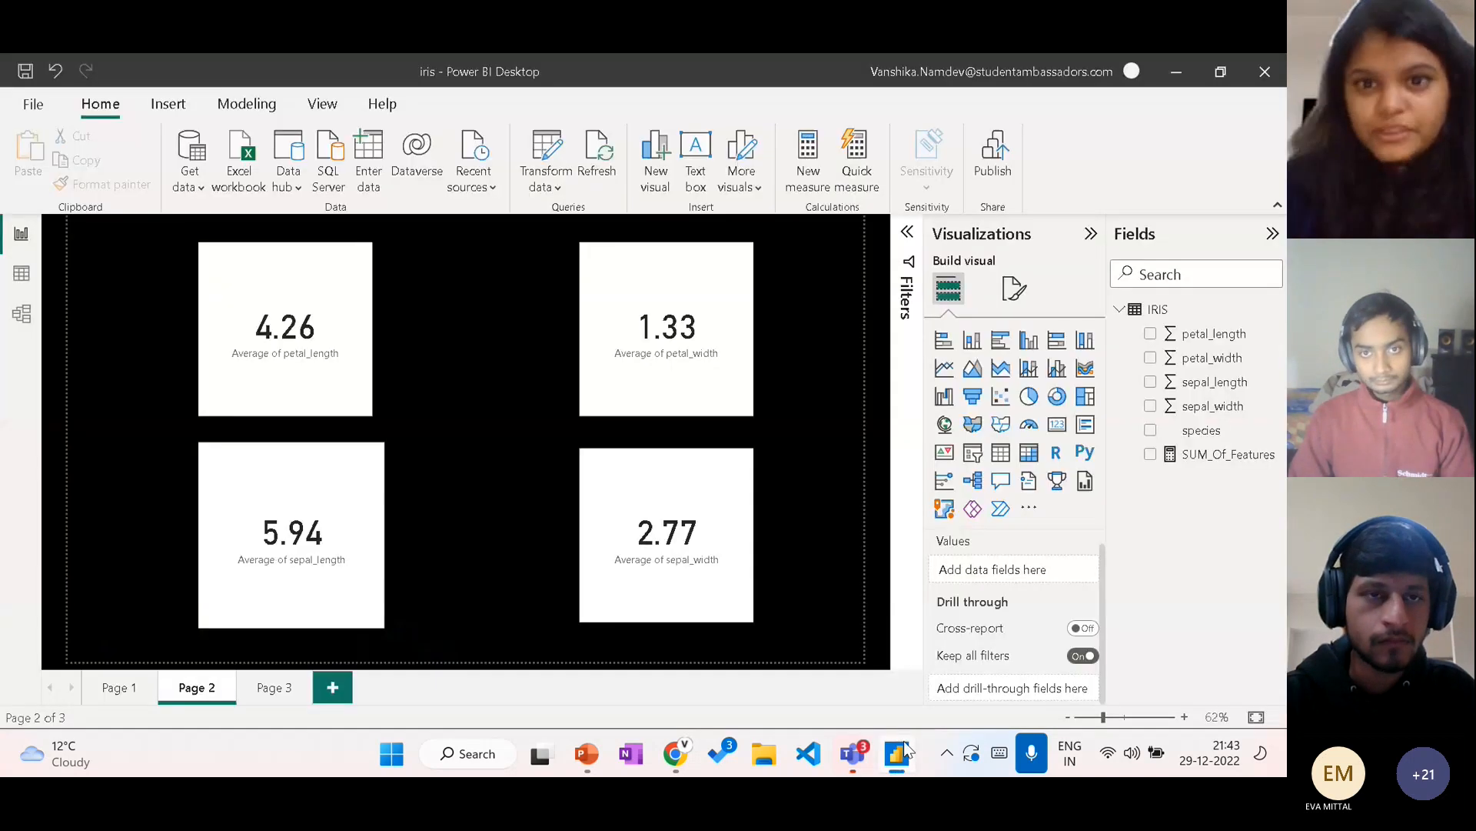
pyautogui.click(906, 750)
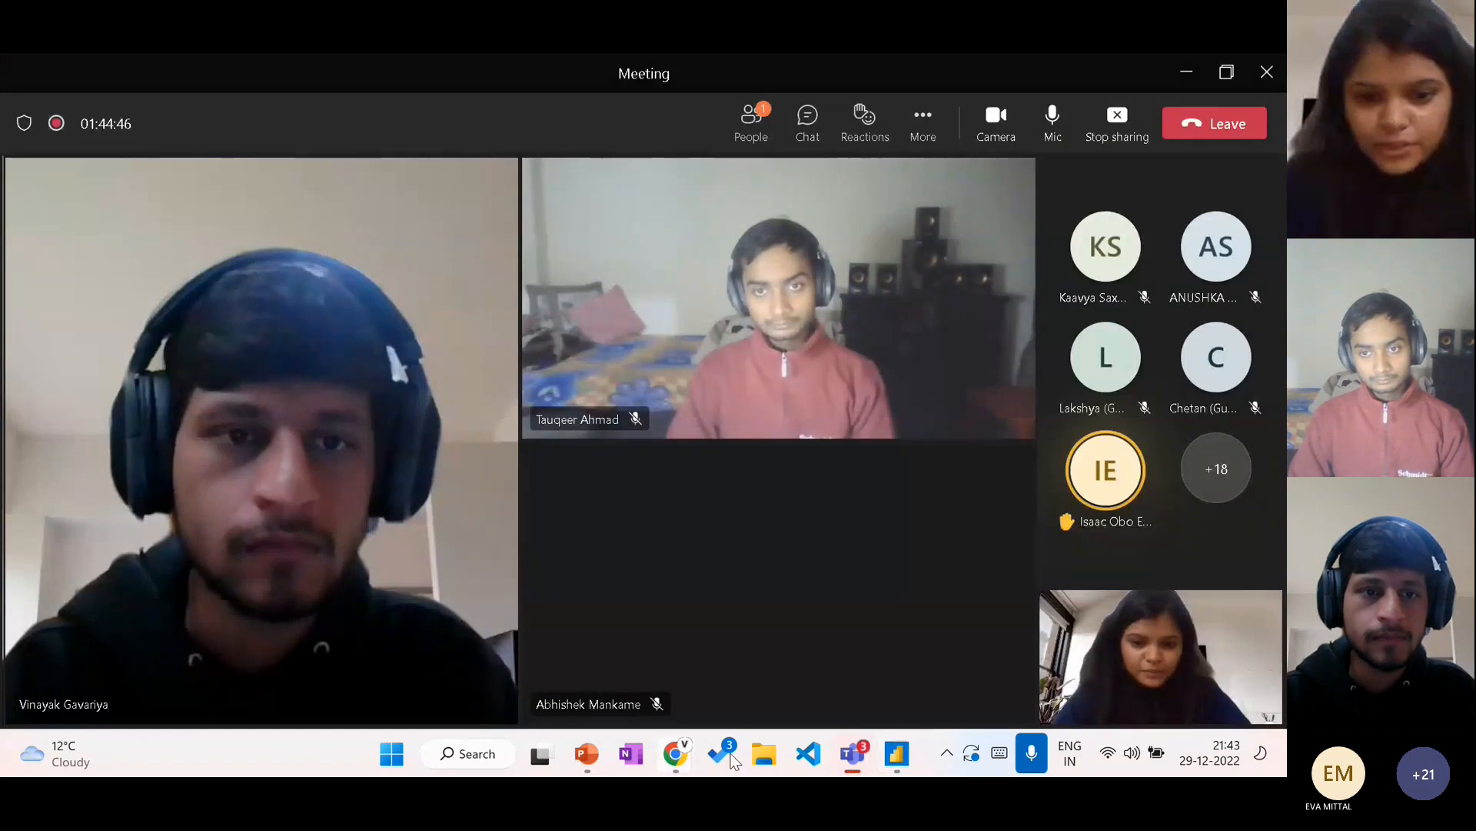
pyautogui.click(393, 755)
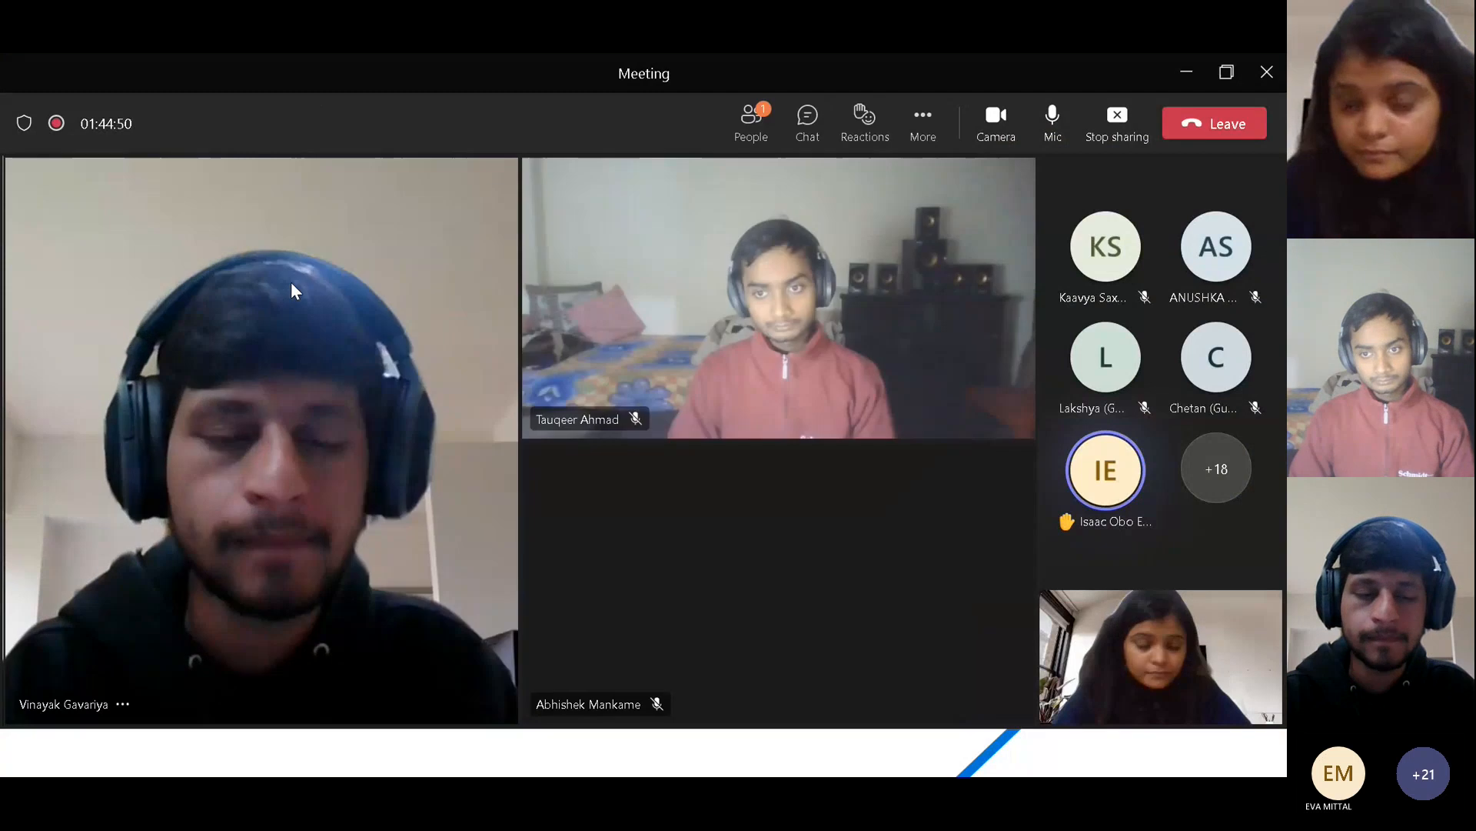
pyautogui.press('super')
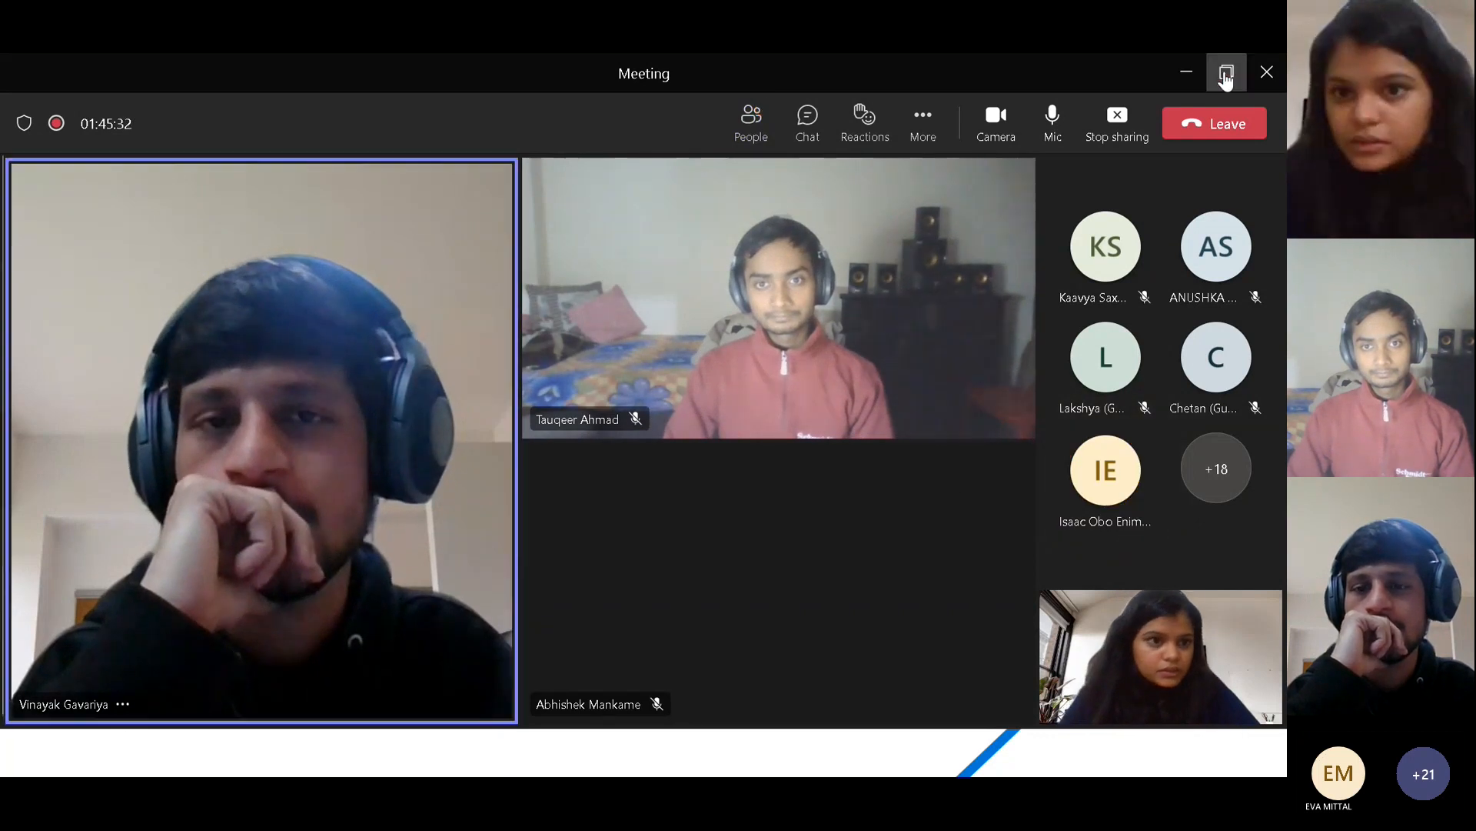
# Step: Switch to DataVisualization.pptx in PowerPoint, select slide 14, Mentimeter Activity, and show it in the slide show
pyautogui.moveTo(669, 769)
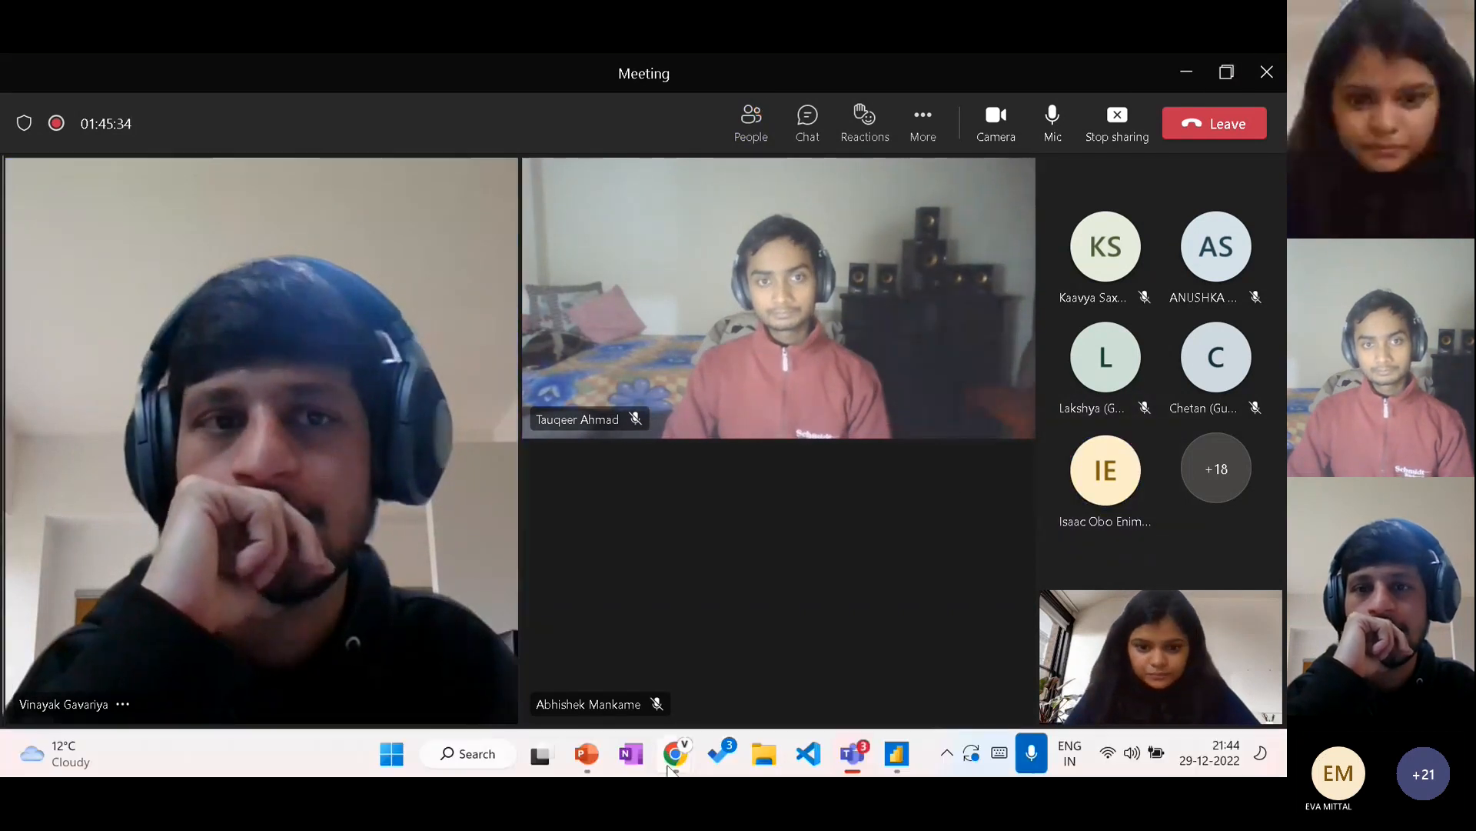
pyautogui.moveTo(586, 754)
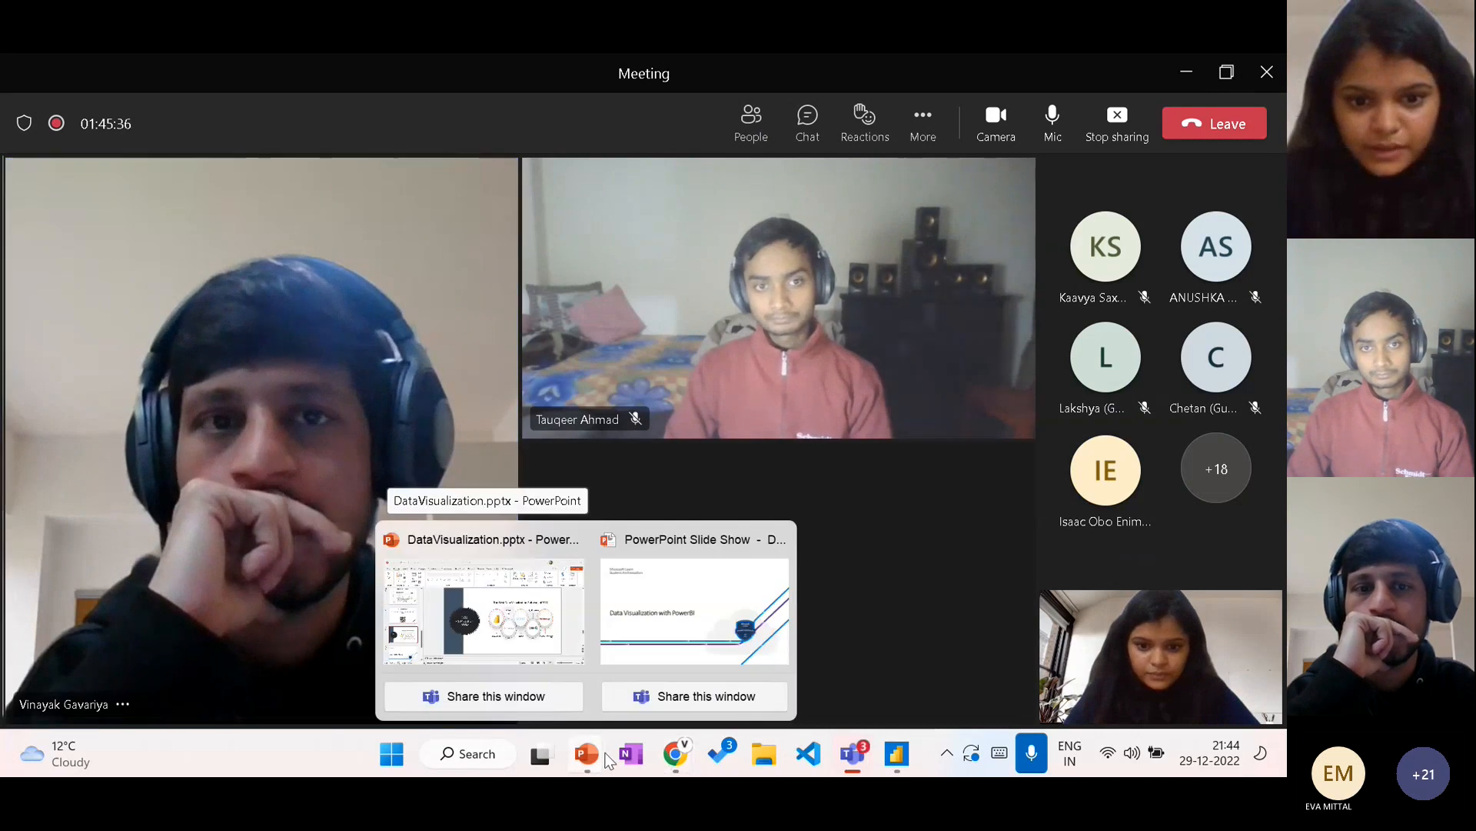
pyautogui.click(568, 666)
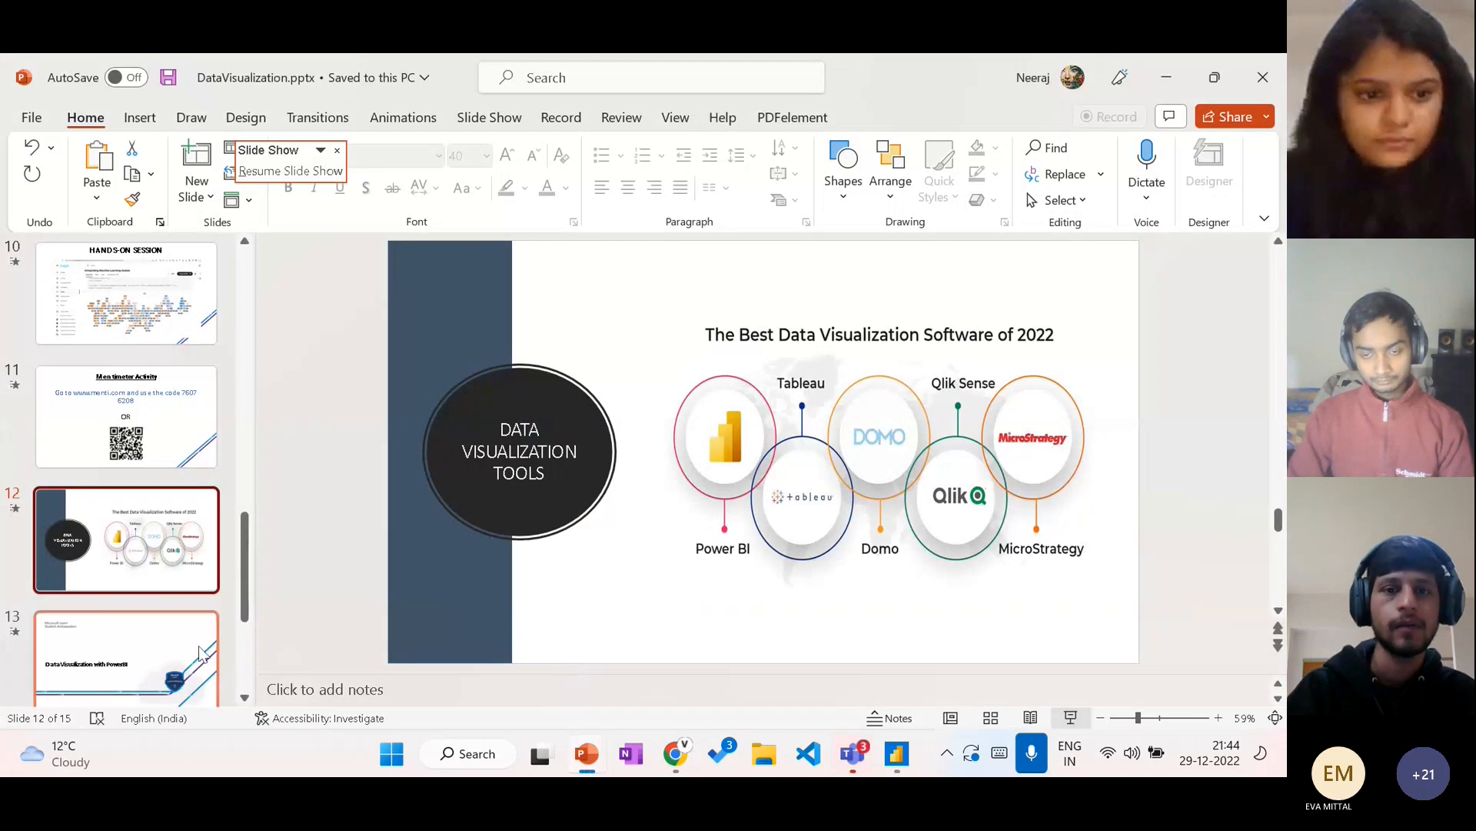
pyautogui.scroll(-3, 200, 652)
pyautogui.click(154, 500)
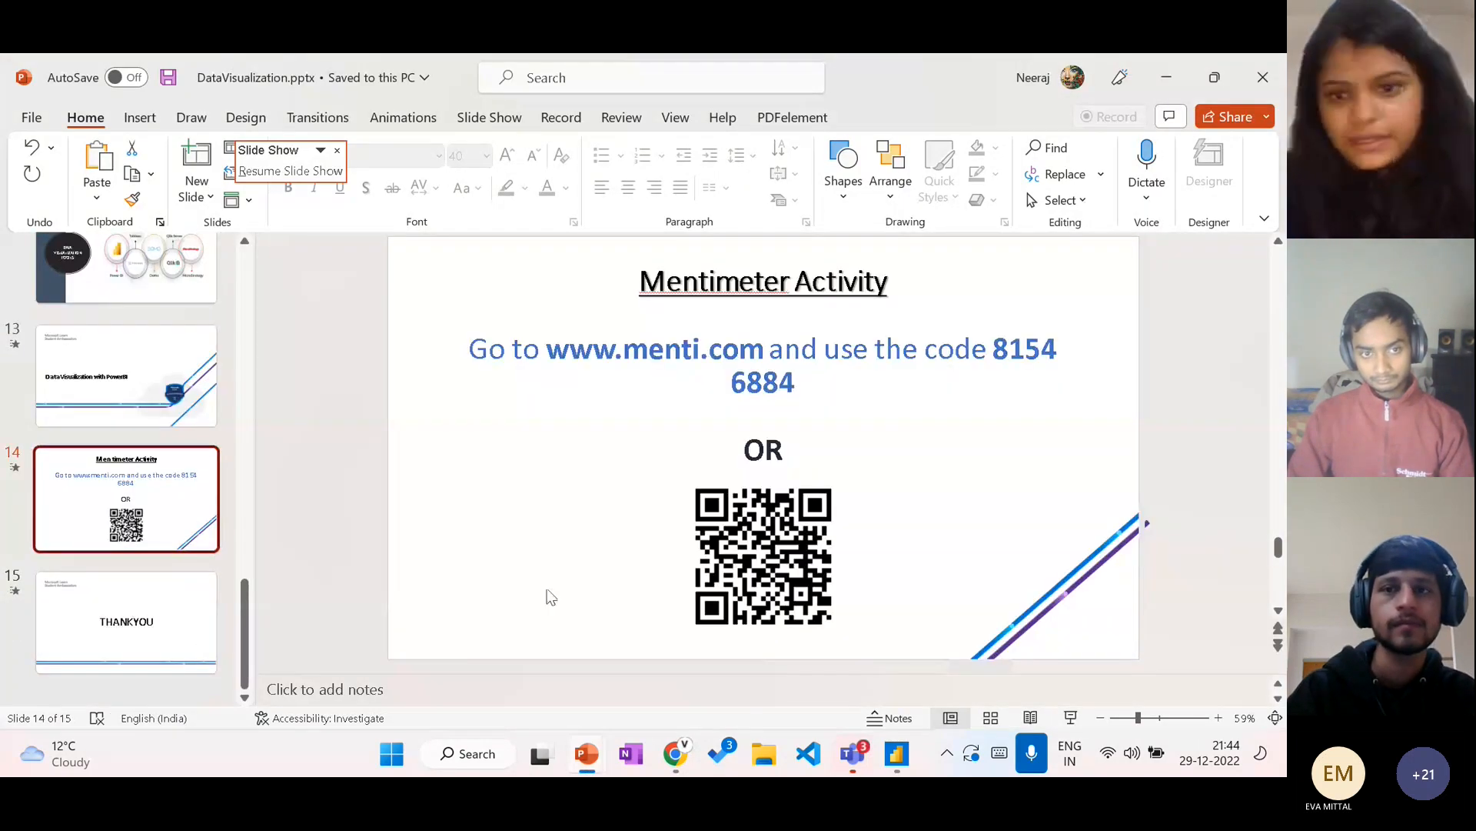
pyautogui.click(1069, 718)
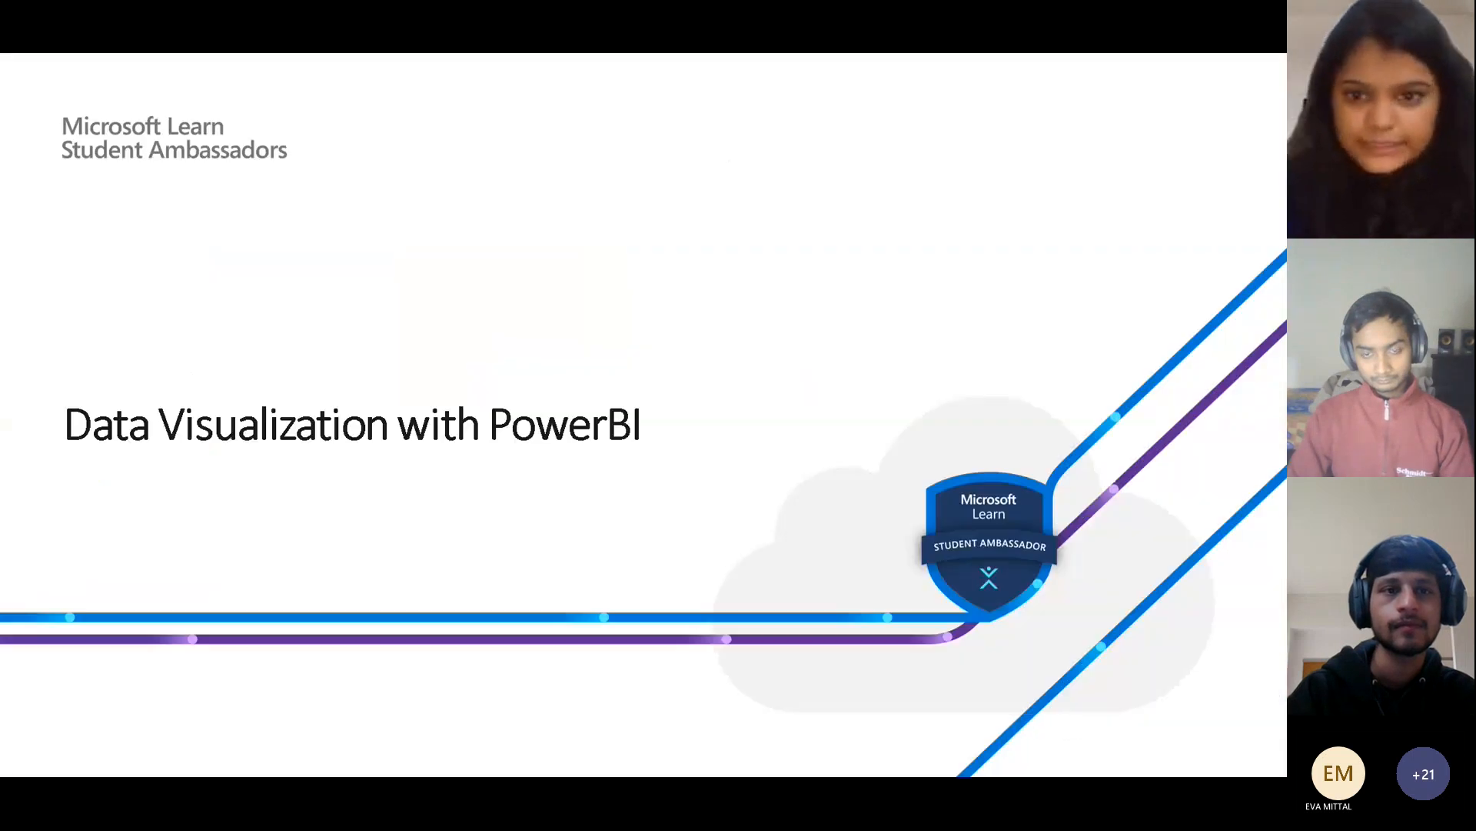
pyautogui.click(869, 431)
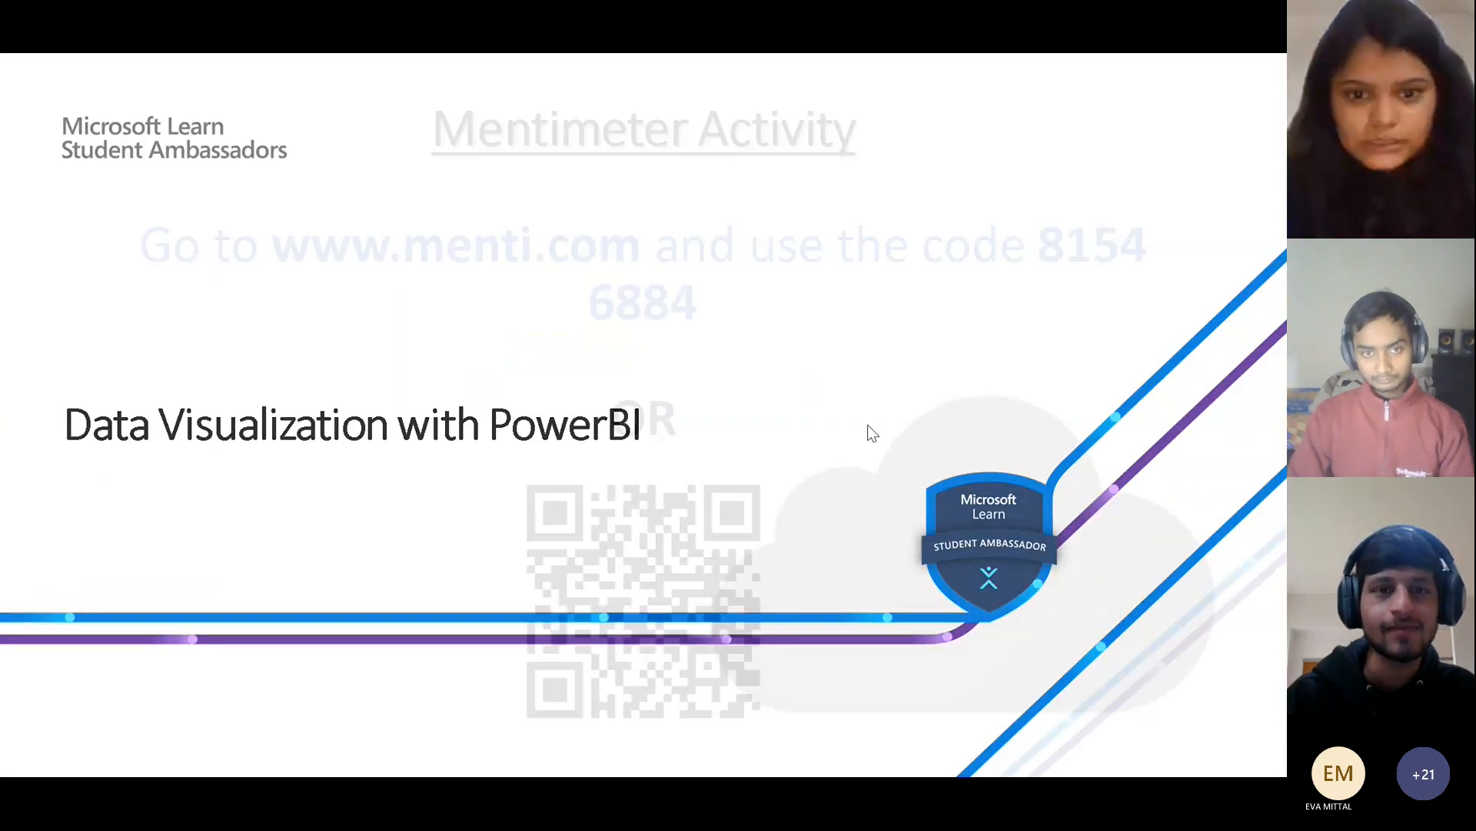